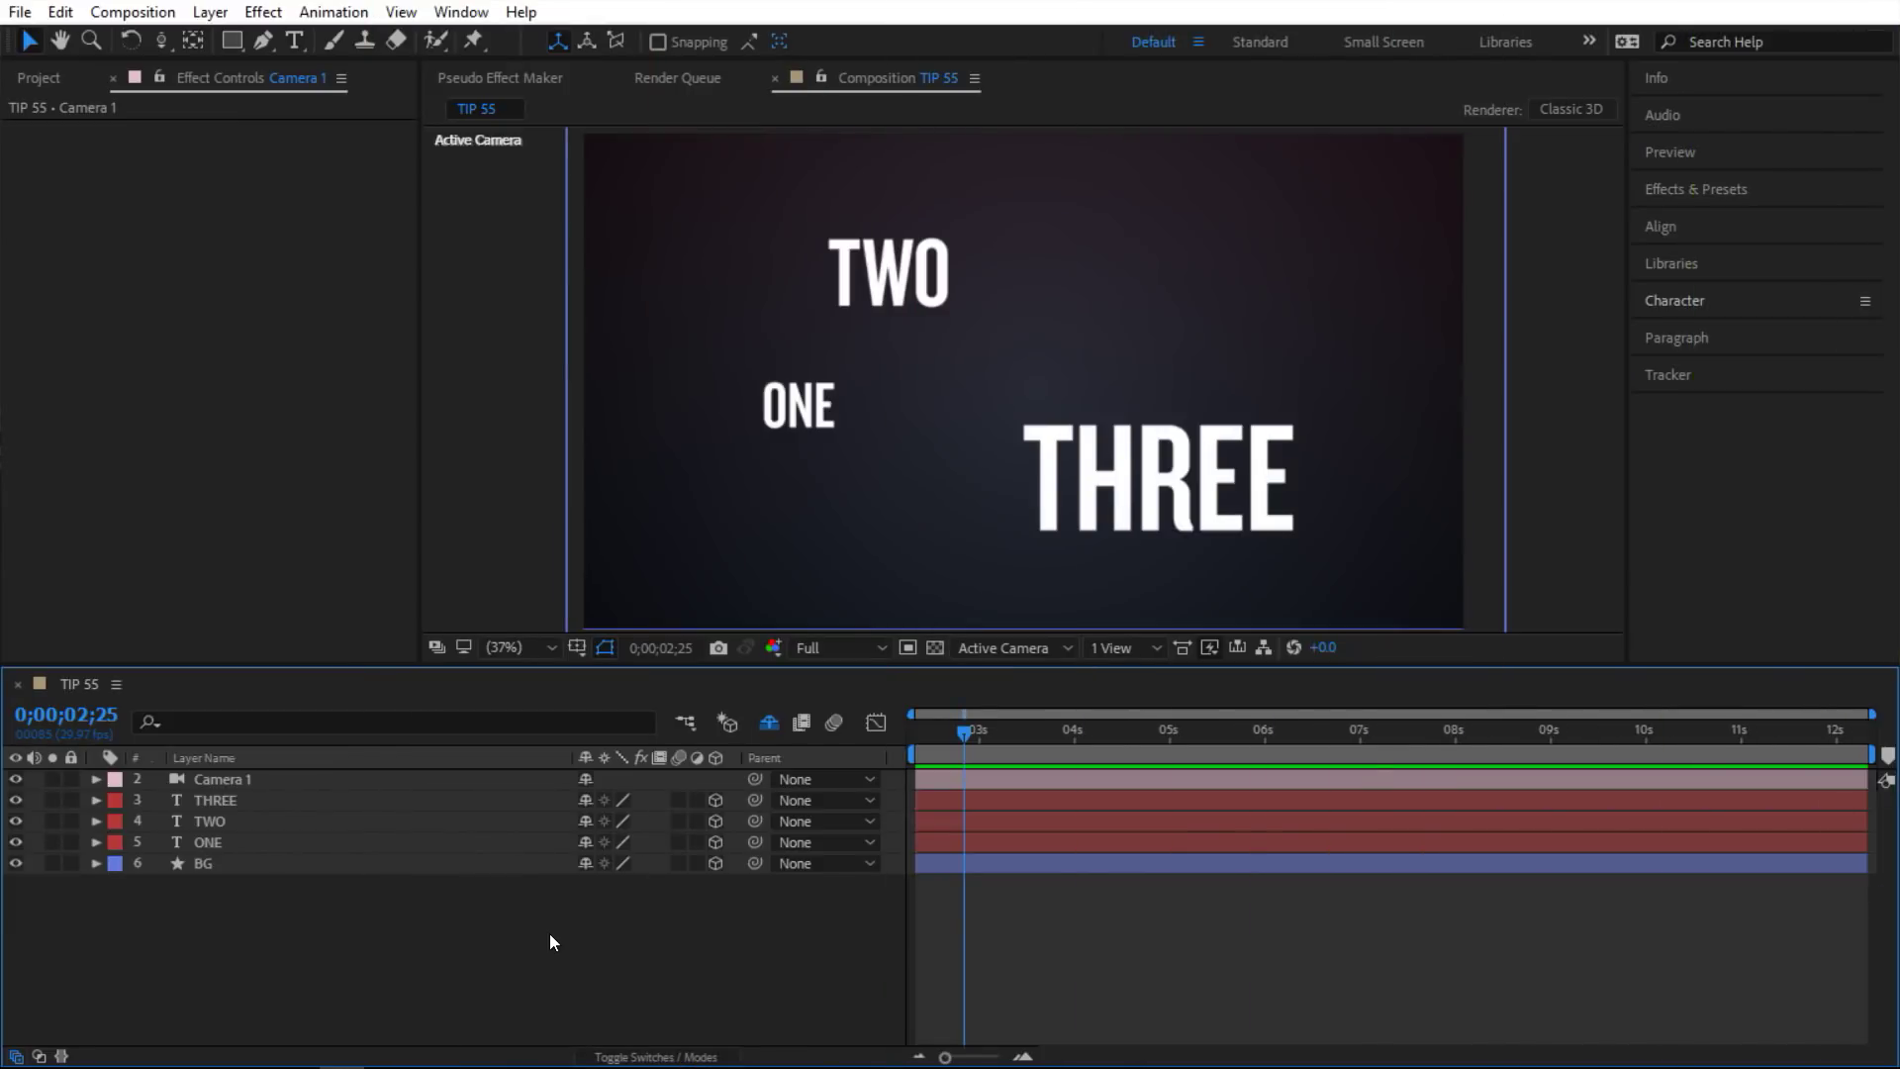
Marquee-select the BG, ONE, TWO and THREE layers together in the Timeline
click(336, 778)
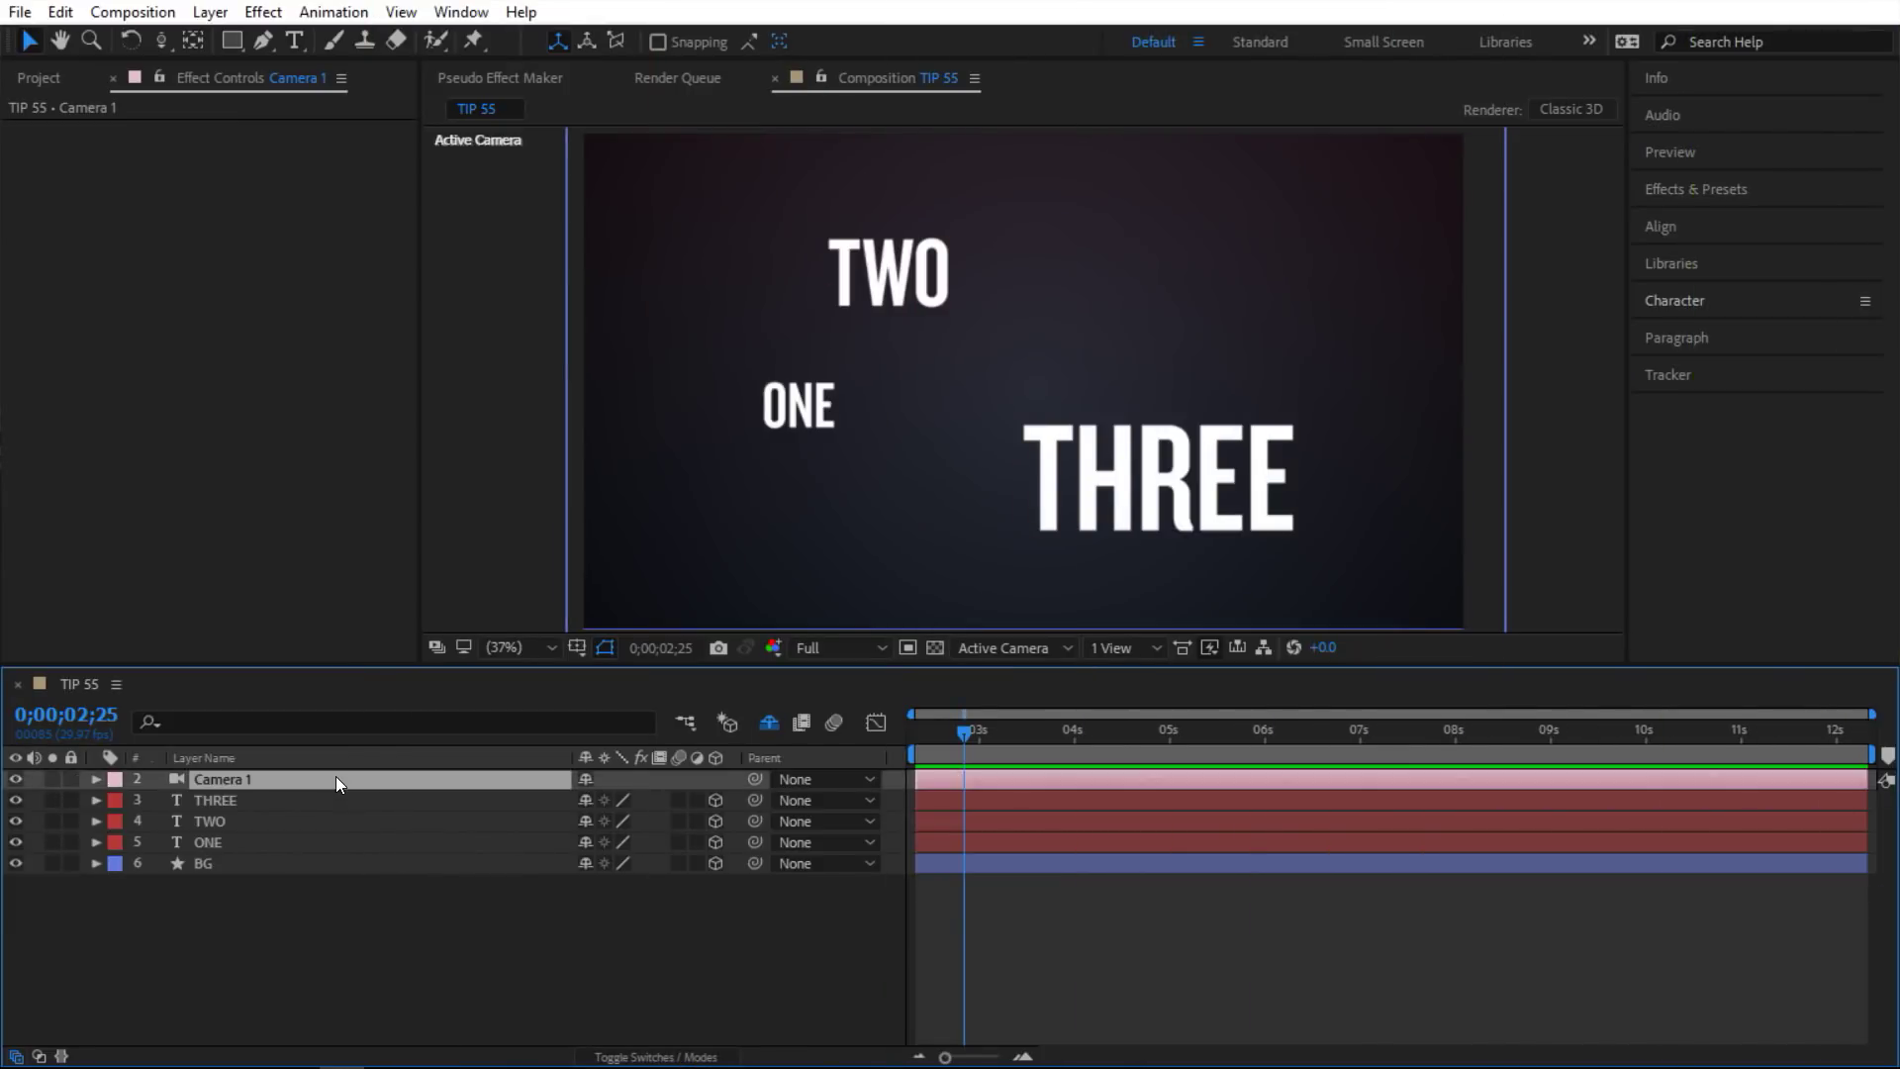
click(327, 800)
shift+click(314, 842)
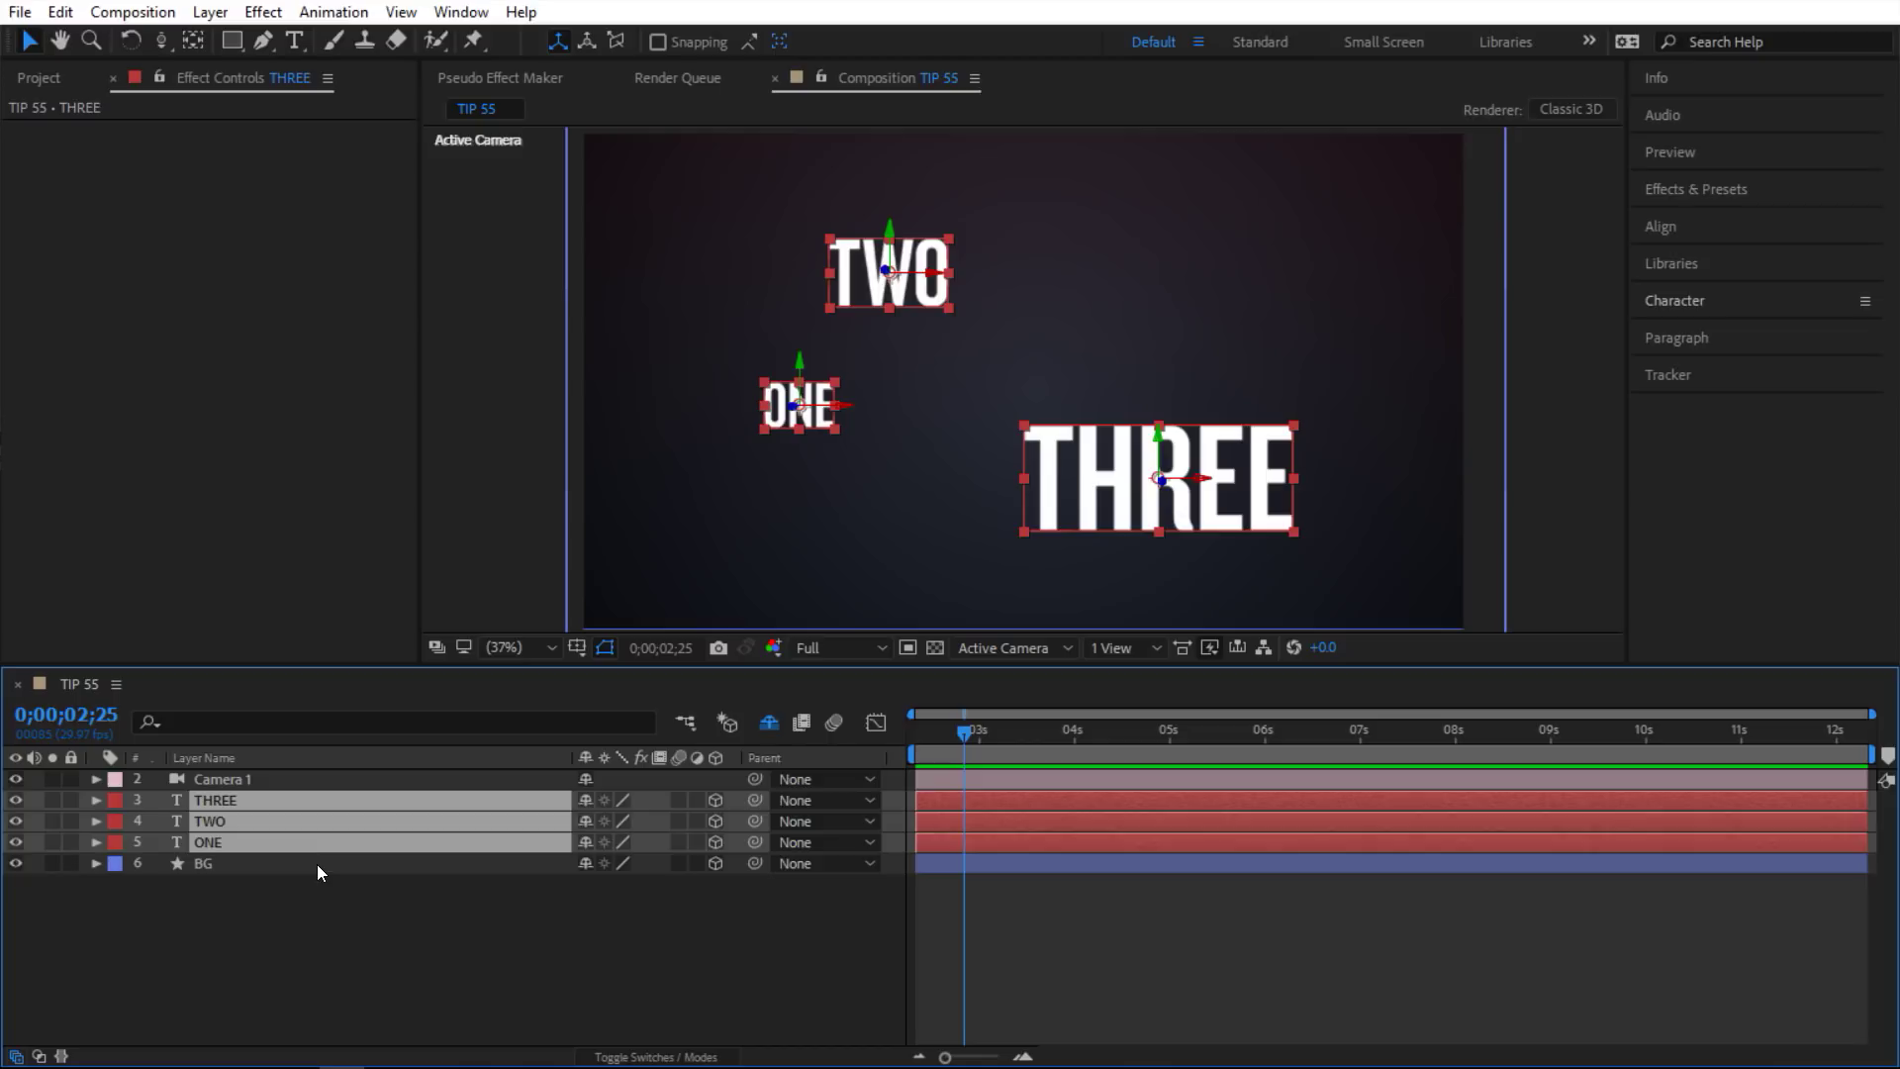
click(317, 867)
drag(485, 931, 337, 803)
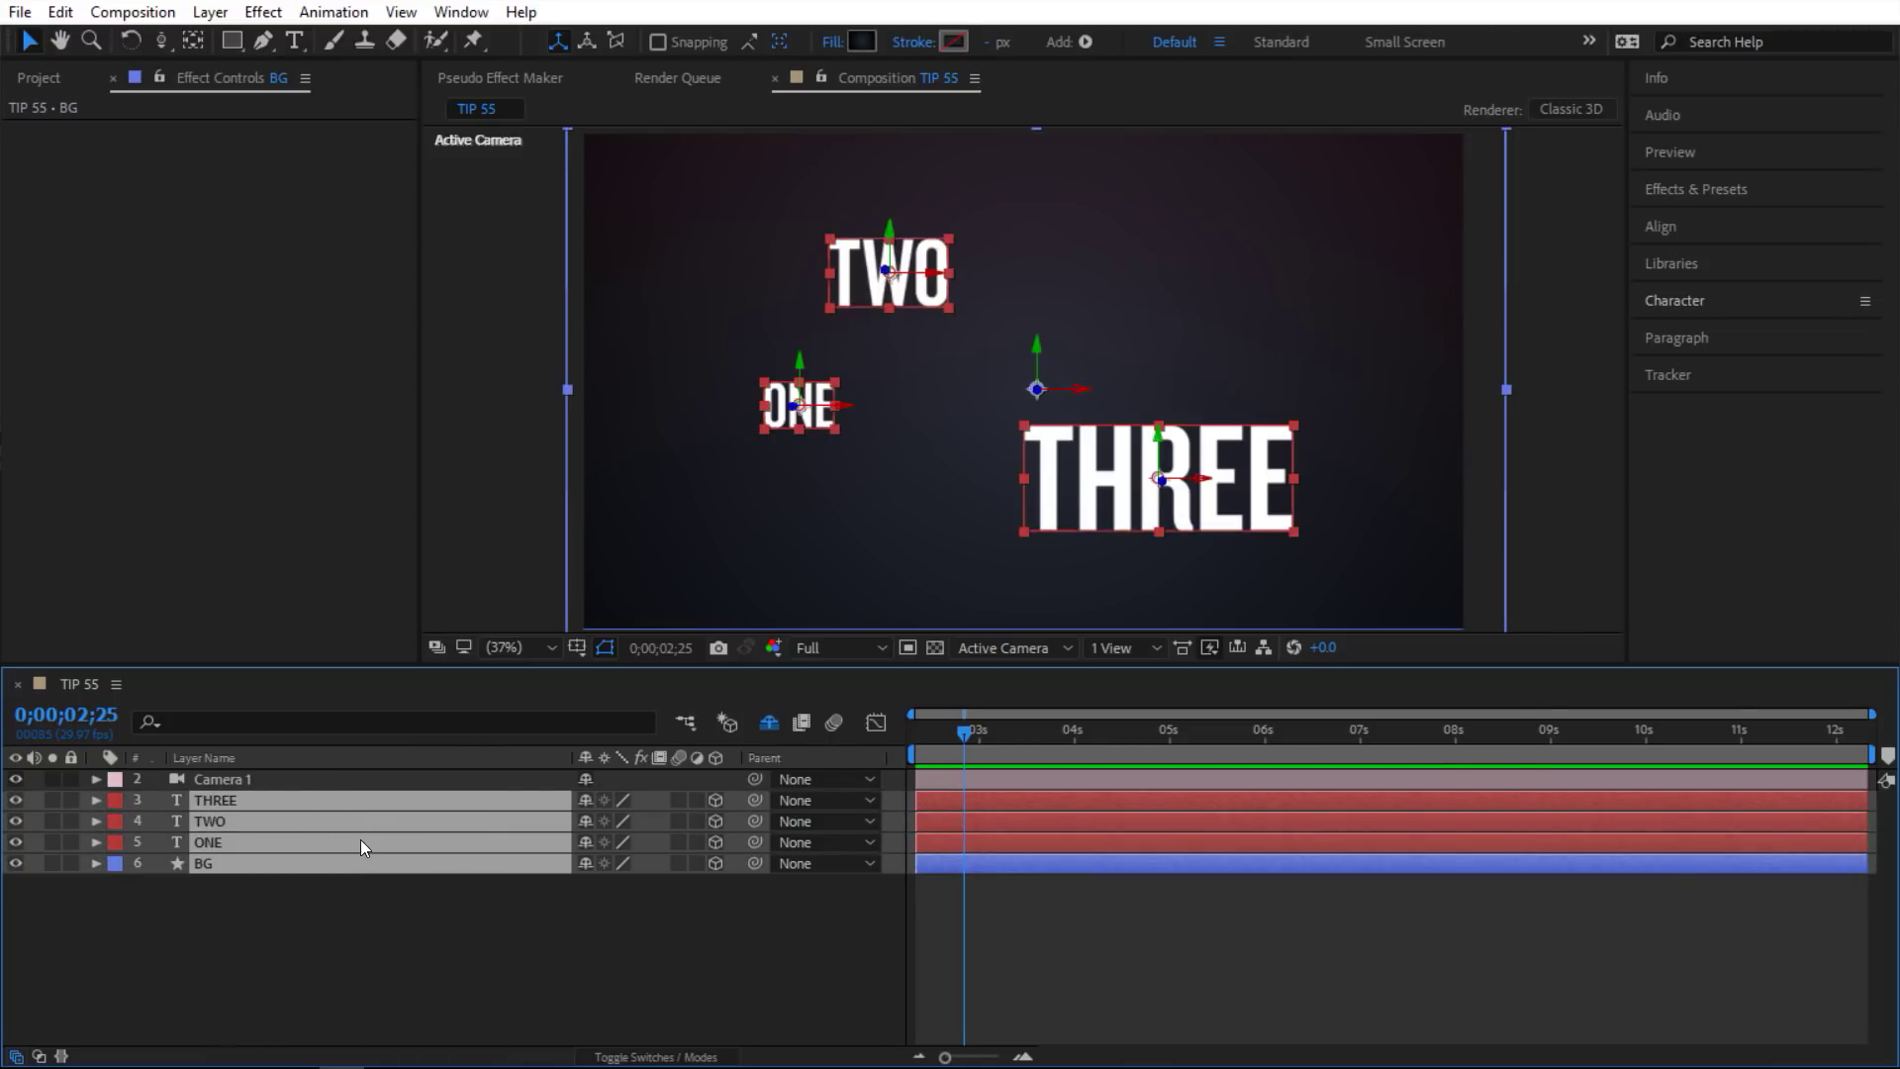
click(973, 647)
click(1035, 922)
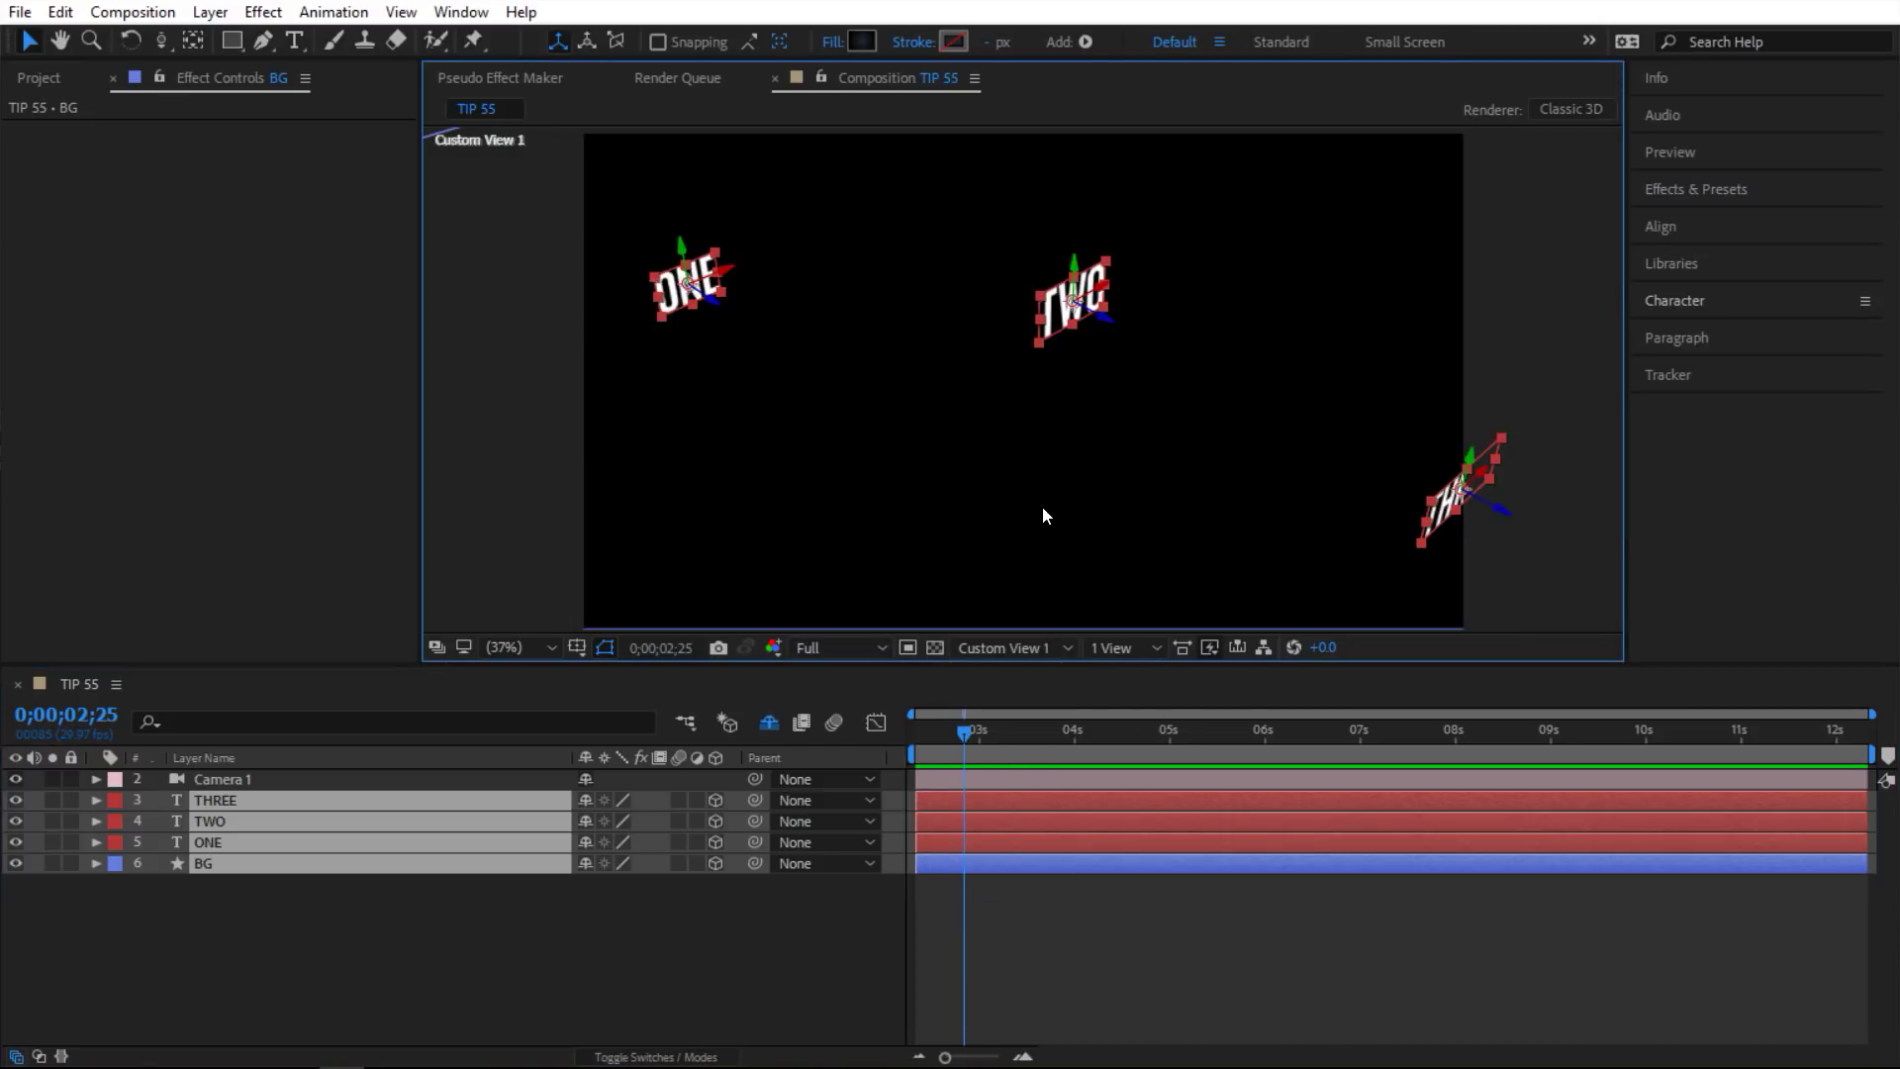
key(comma)
key(comma)
key(comma)
key(comma)
key(comma)
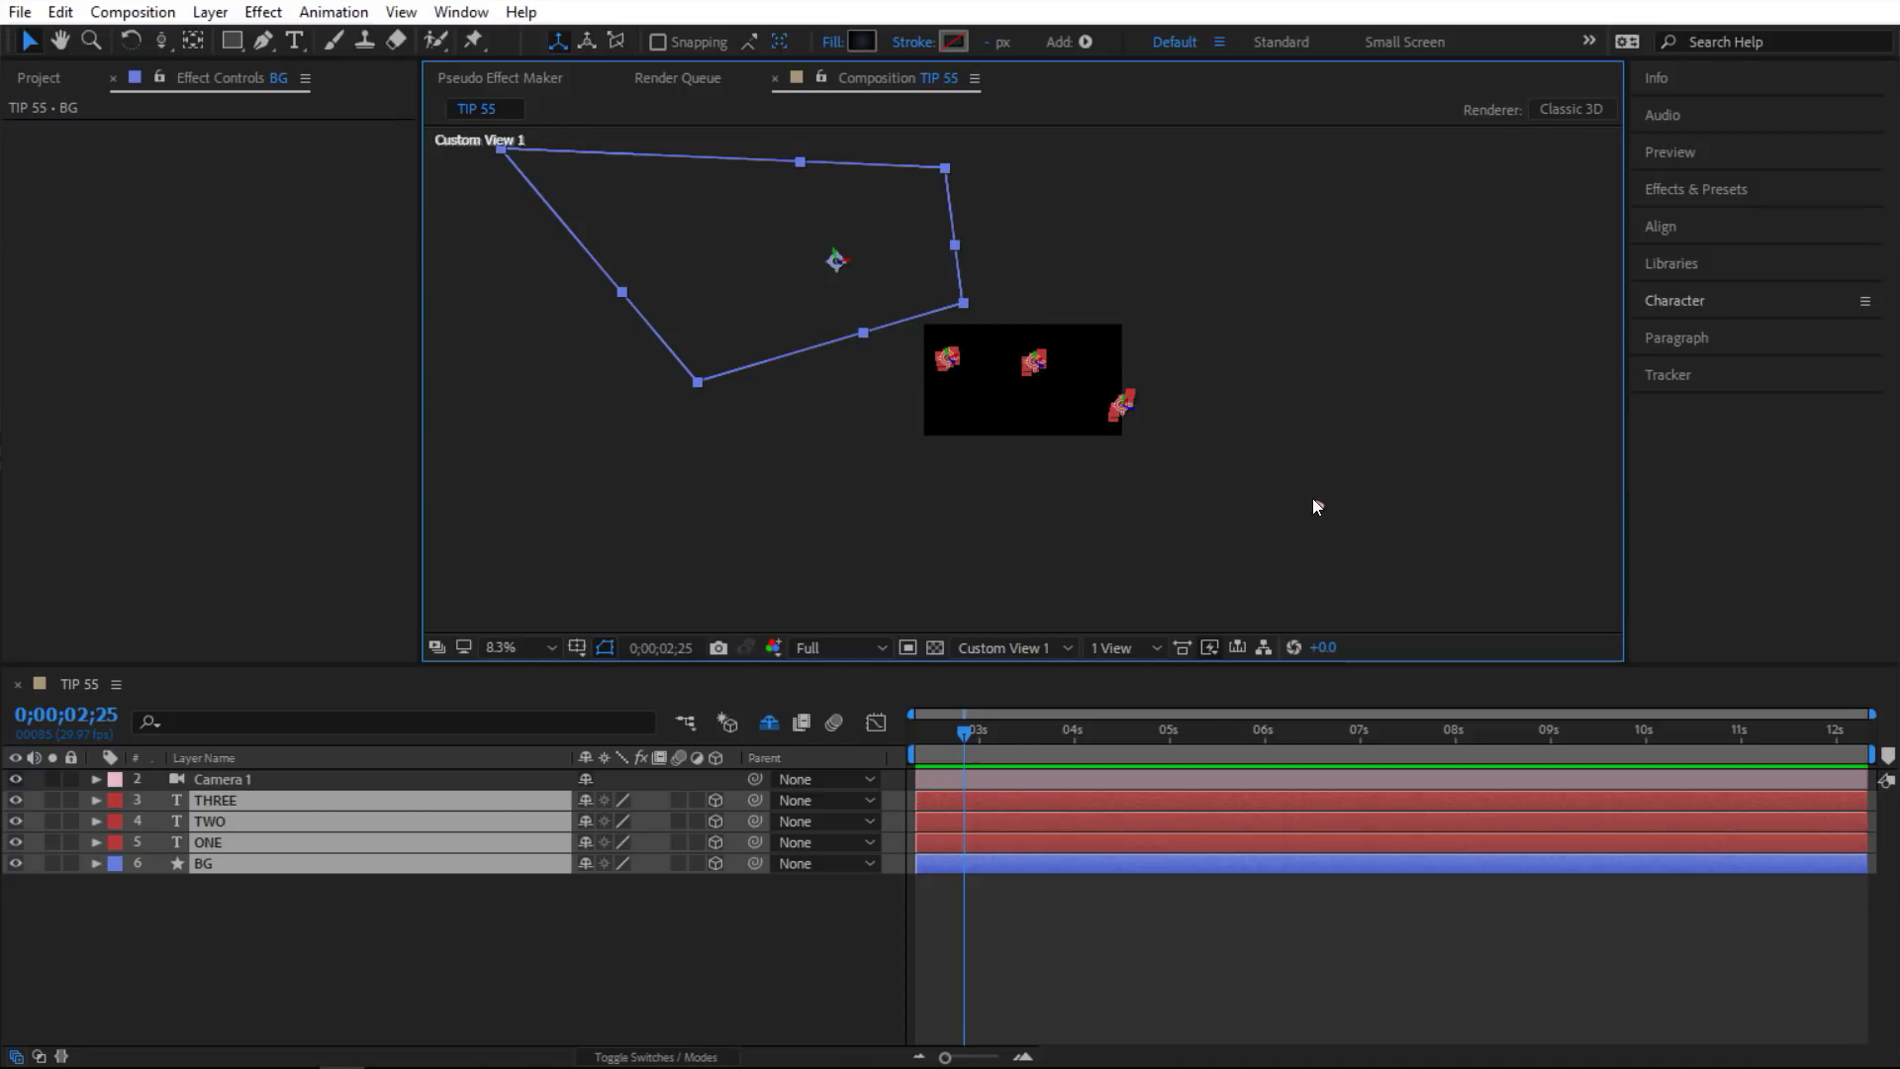
click(976, 646)
click(1029, 676)
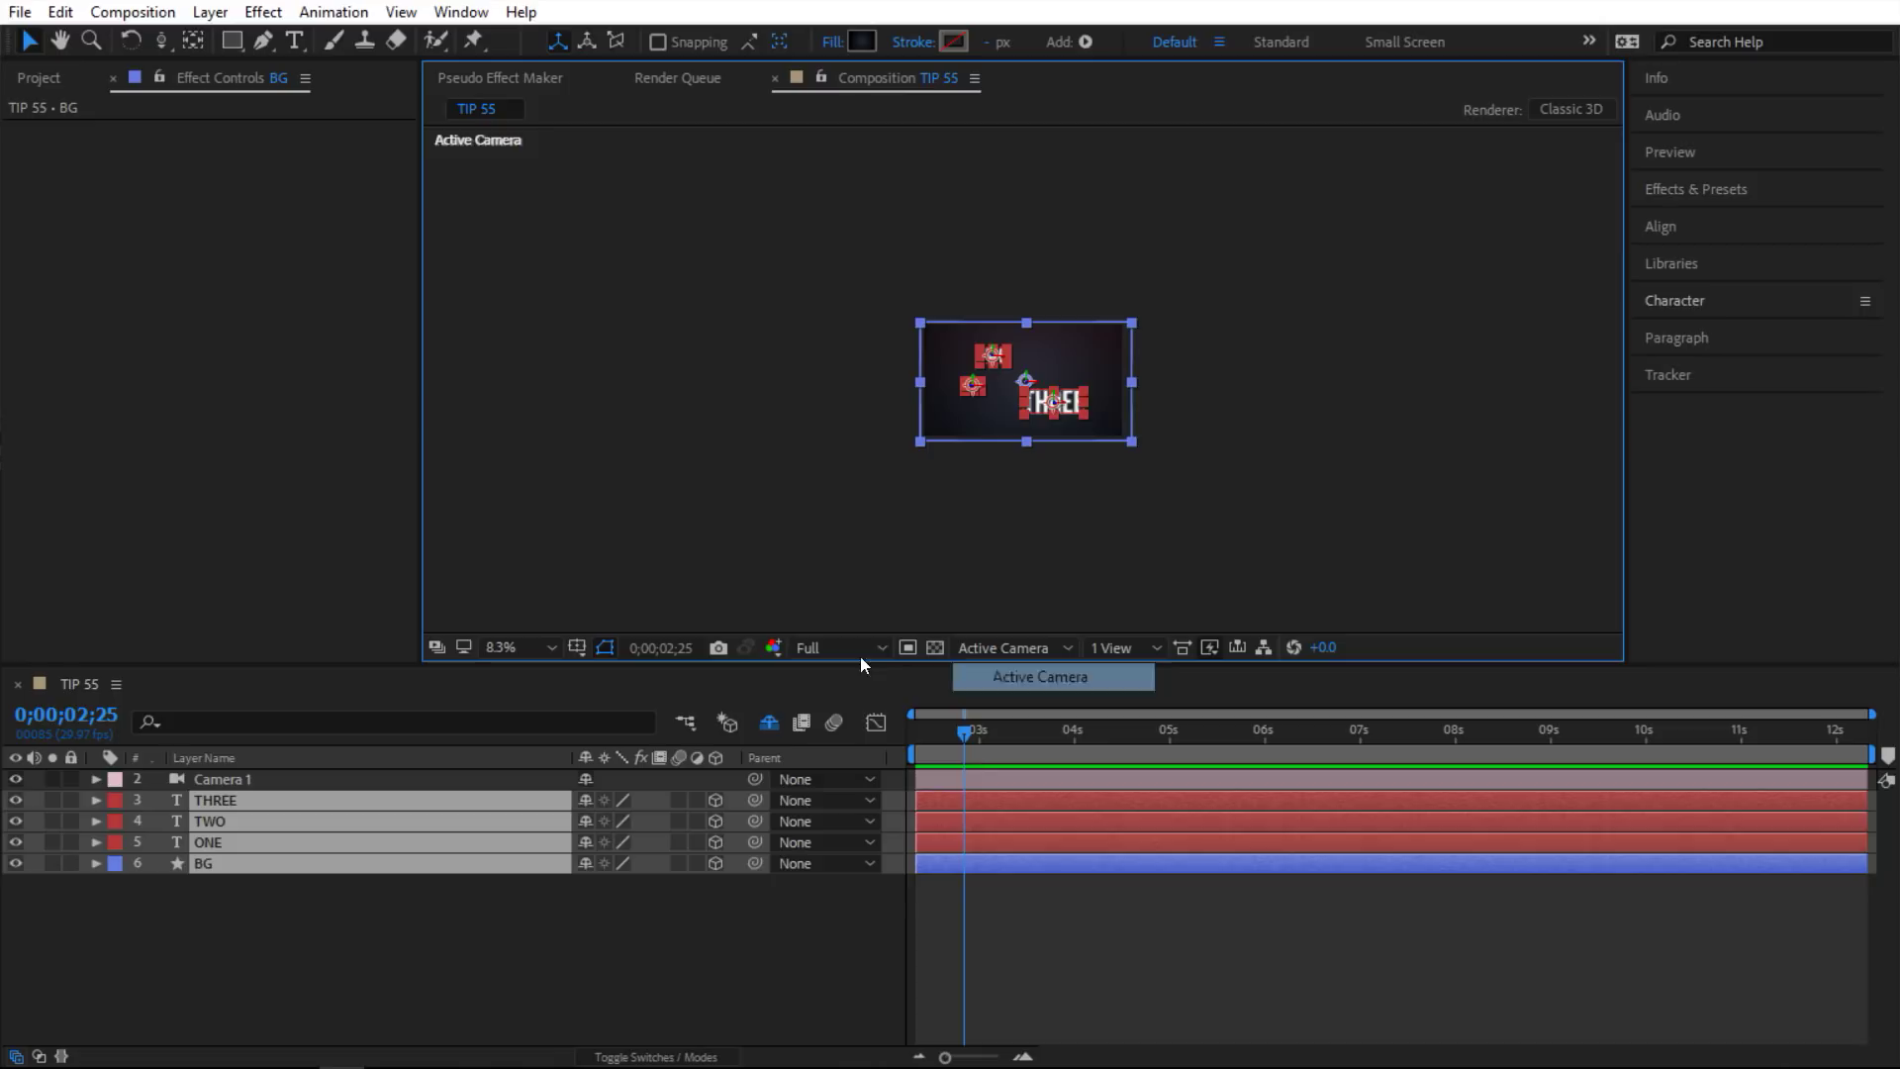
click(518, 649)
Fit the composition back into the viewer and clear the layer selection
click(538, 198)
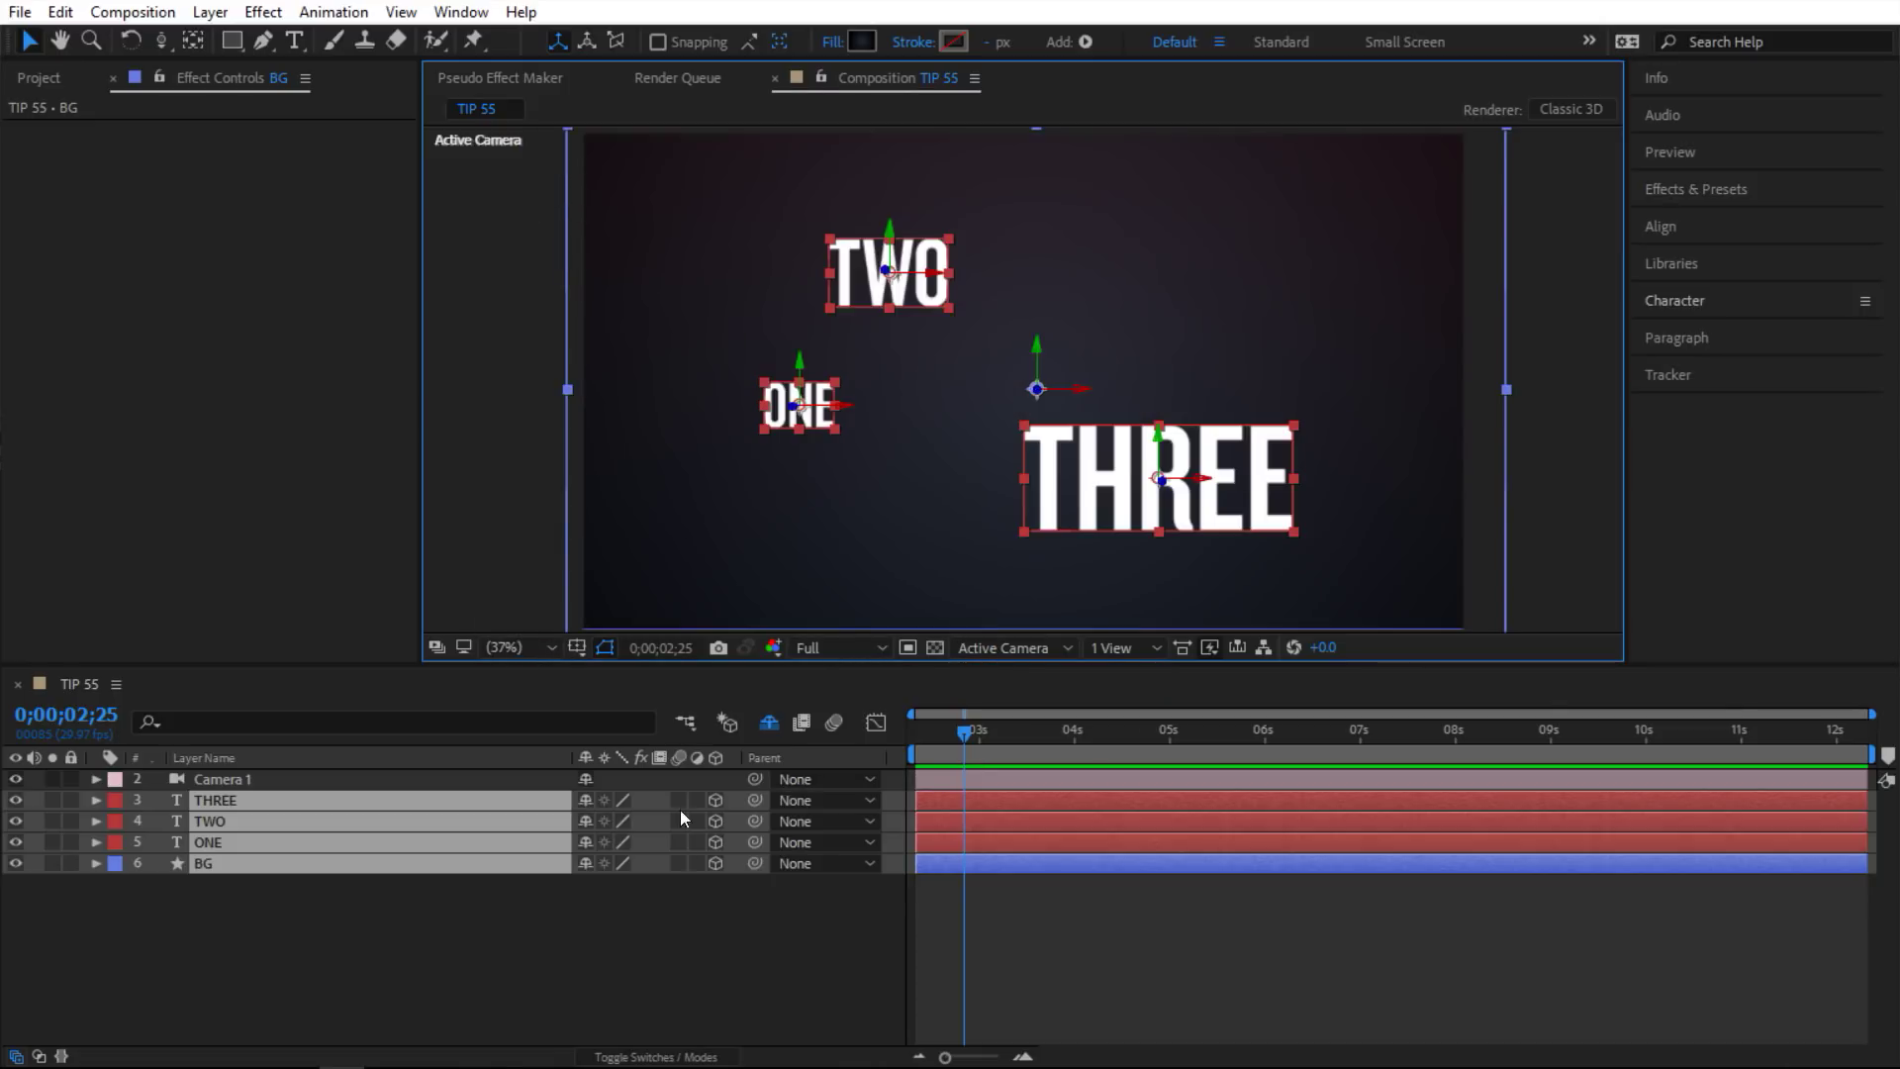
key(F2)
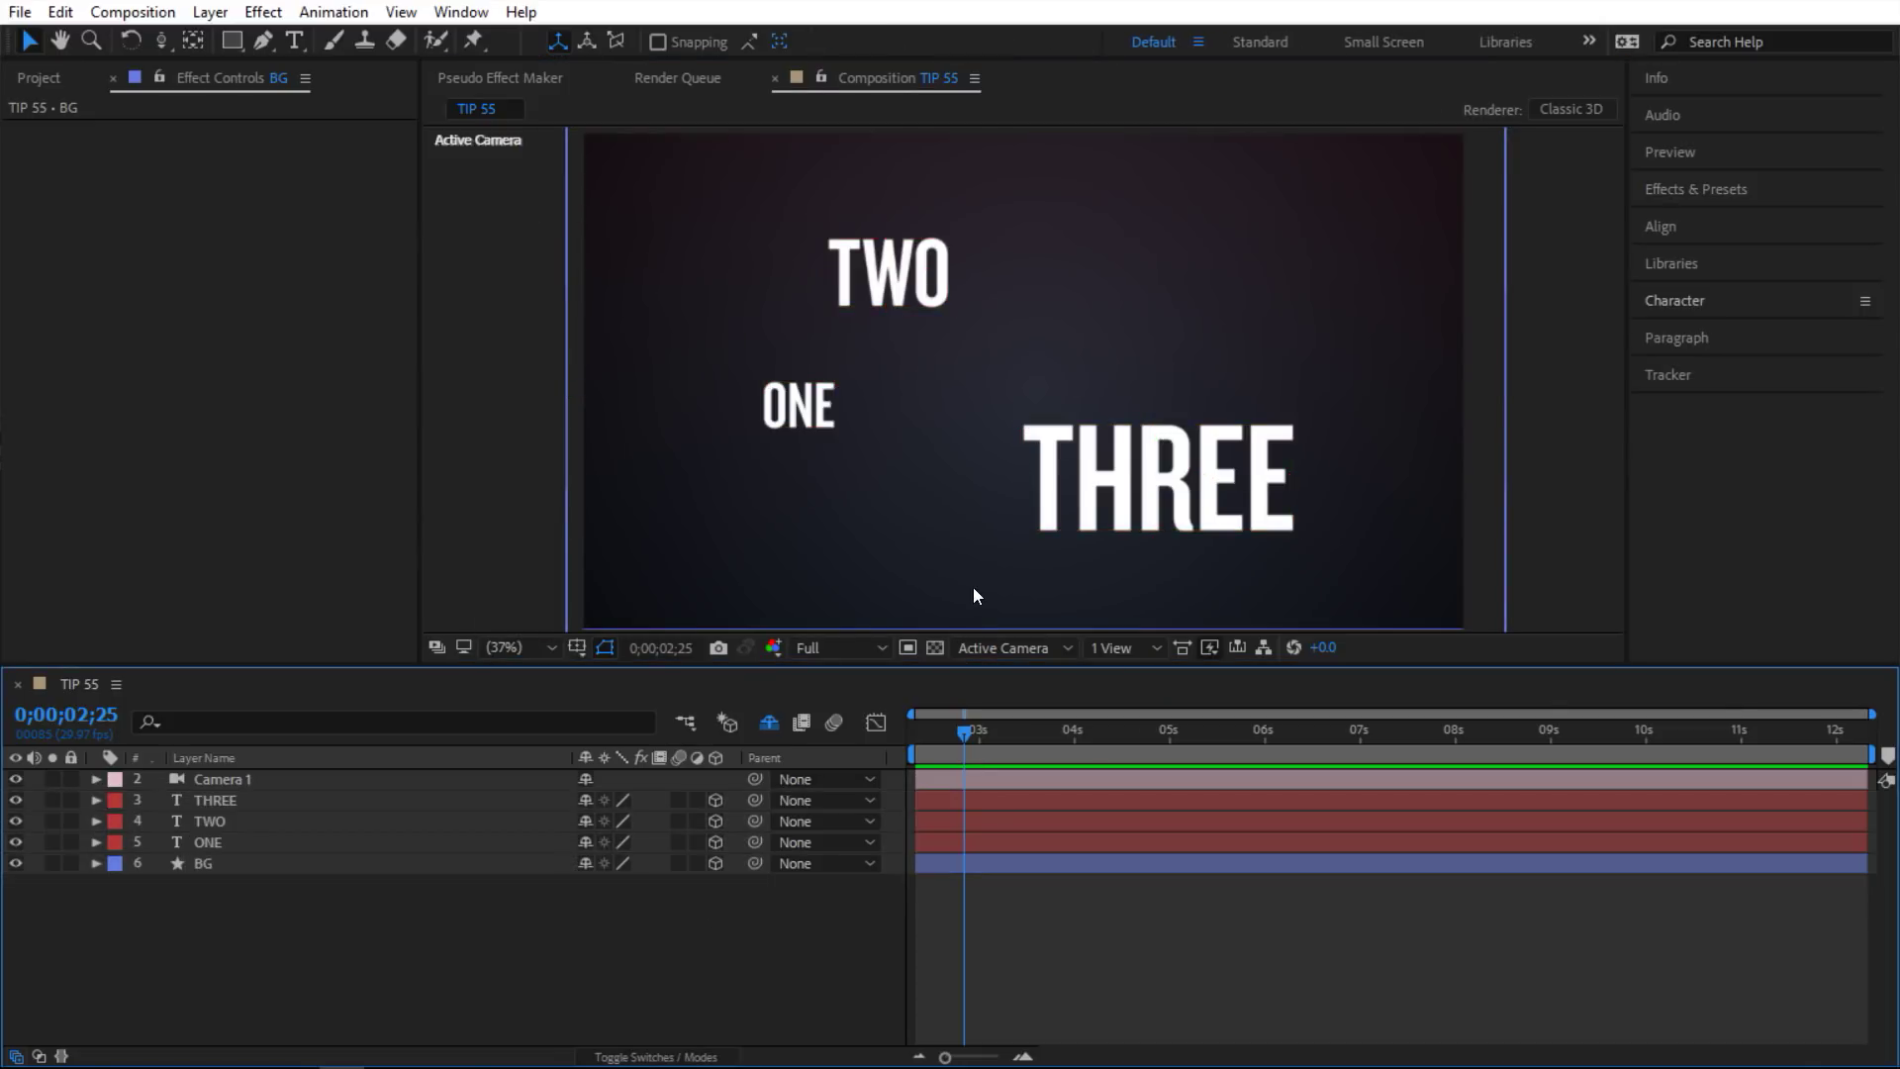
click(803, 422)
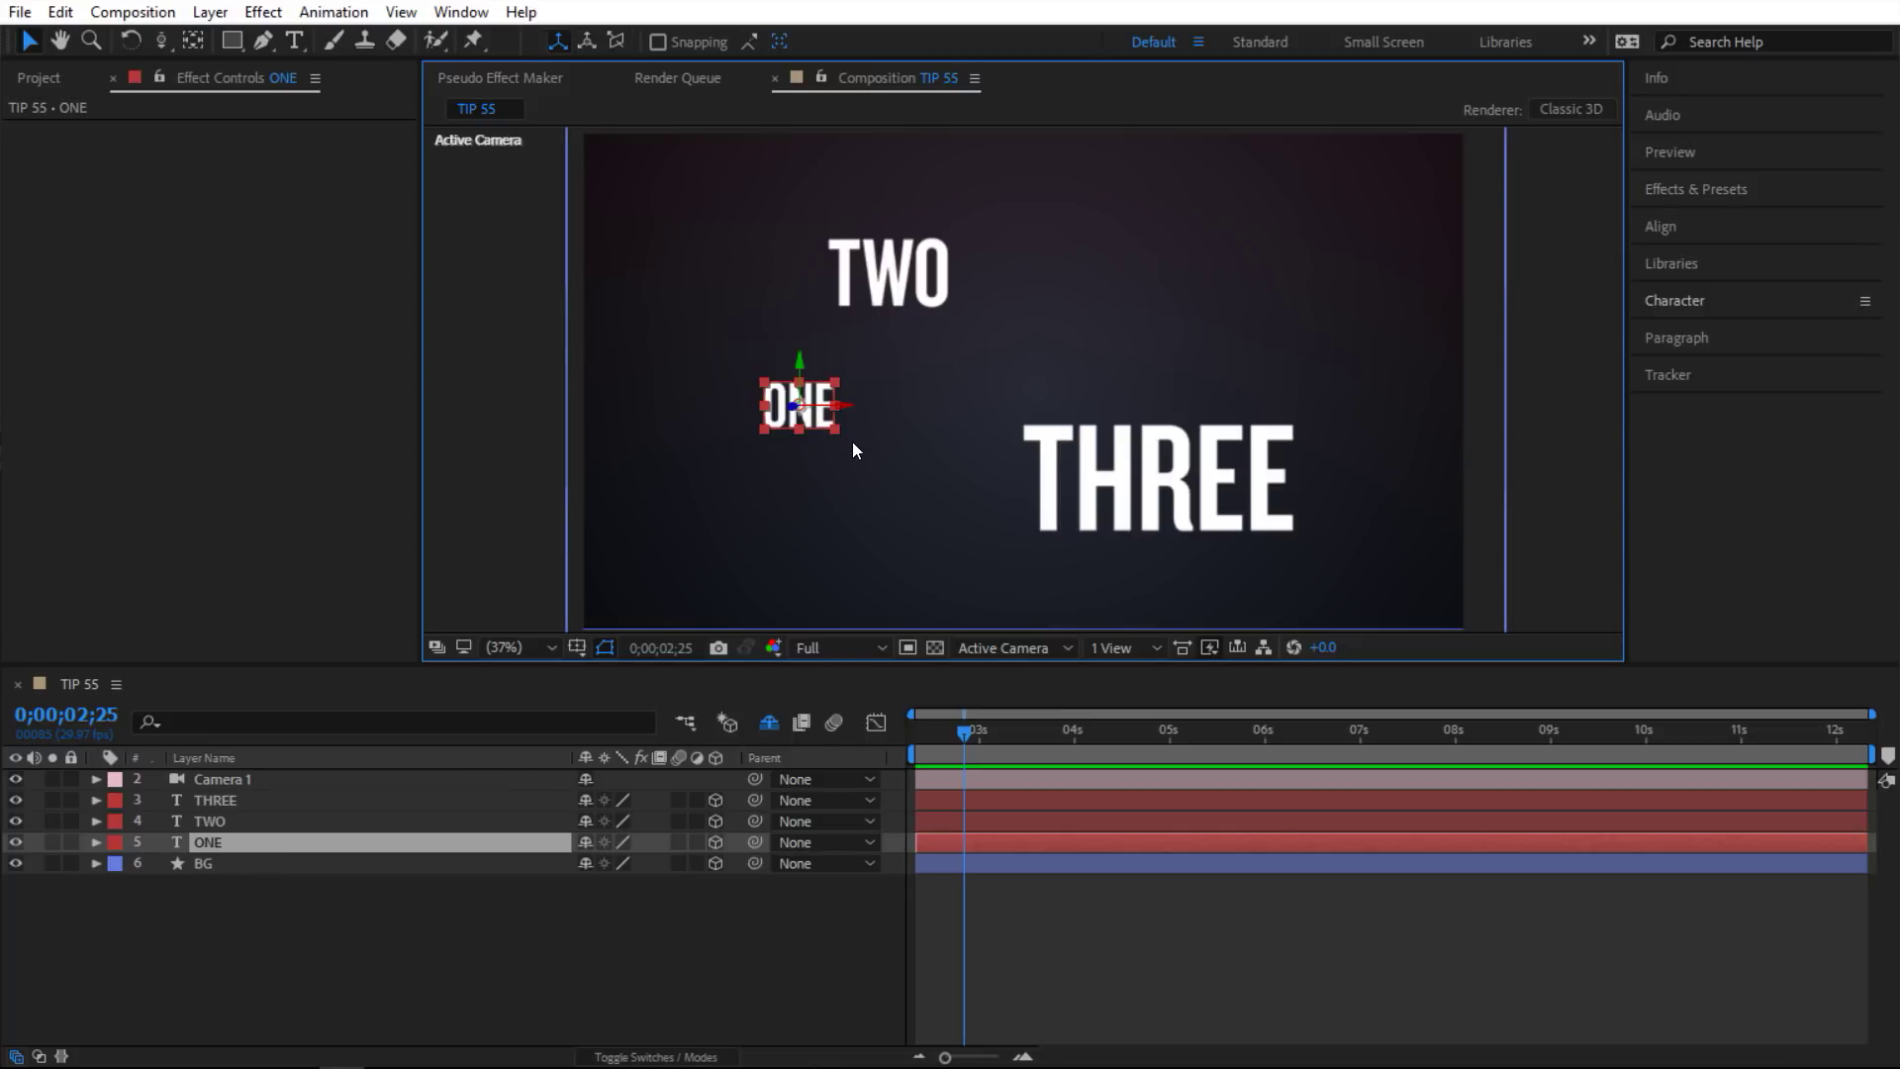
click(401, 12)
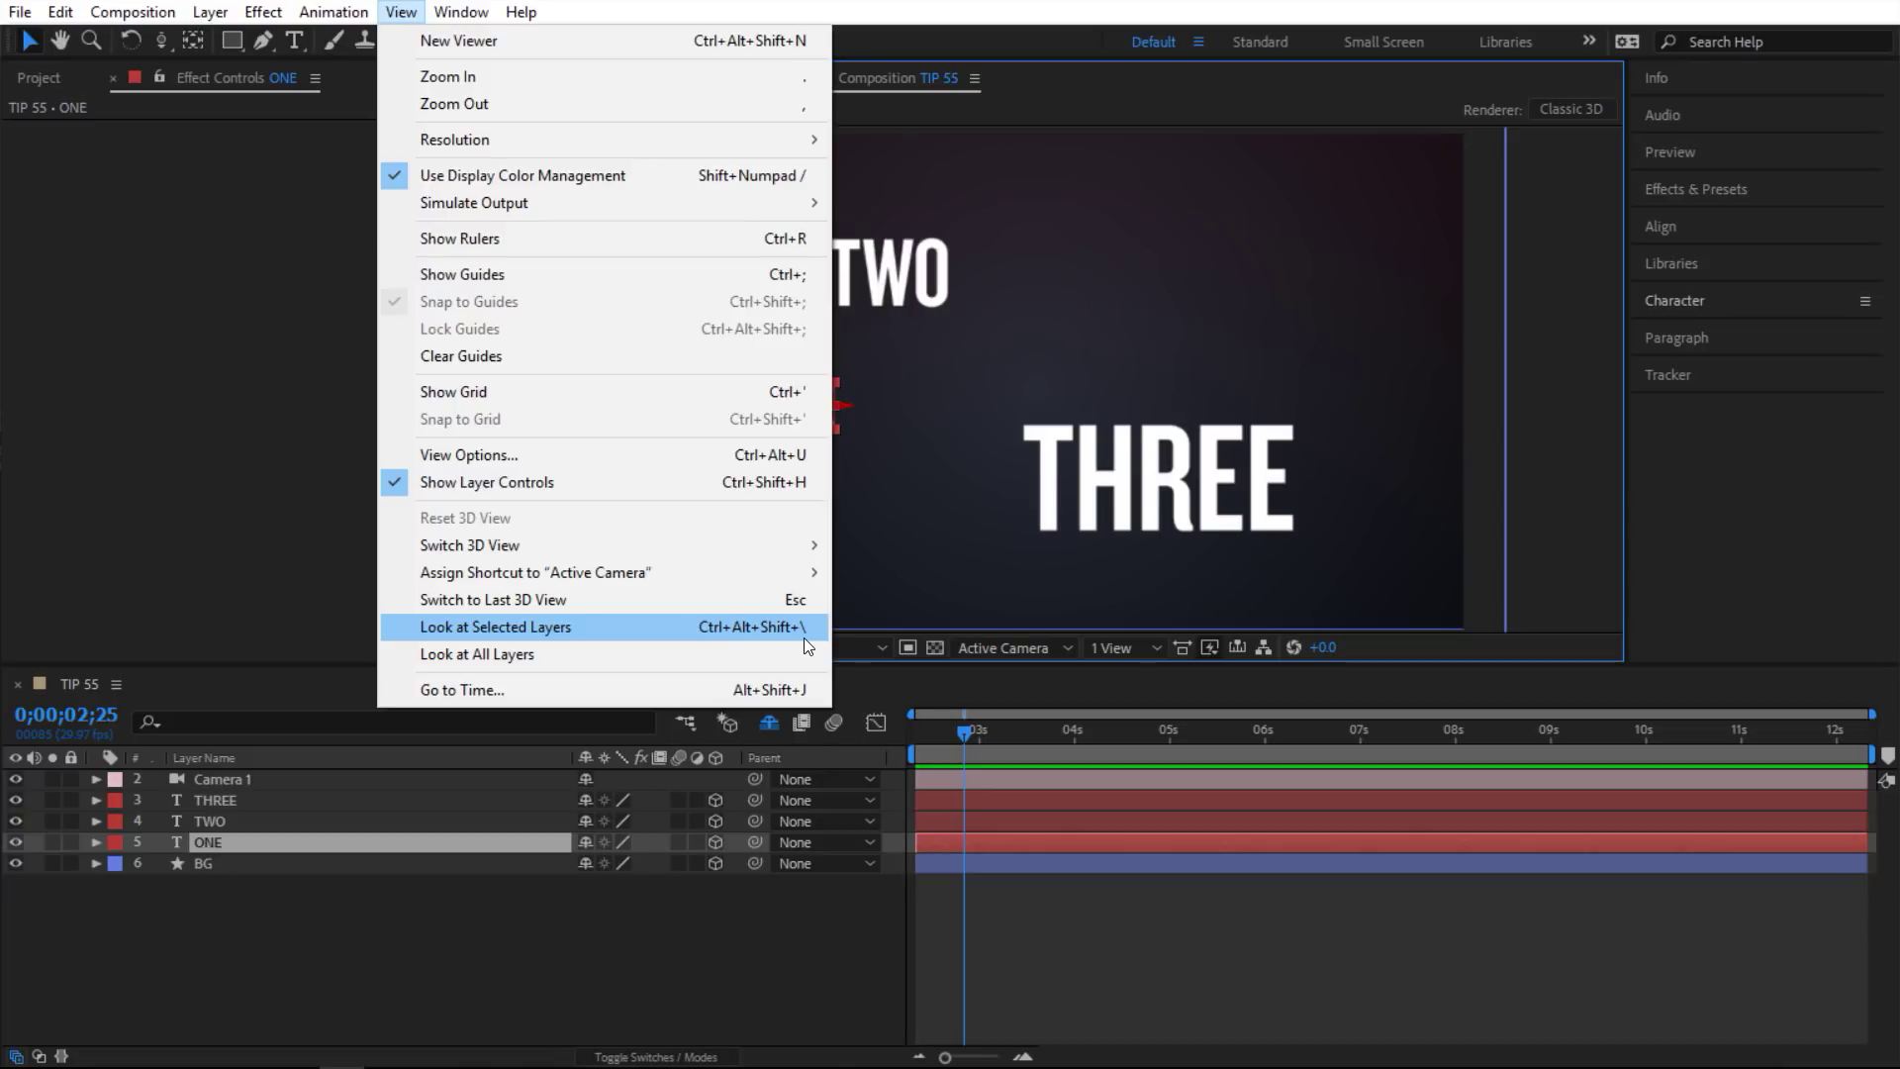
click(689, 898)
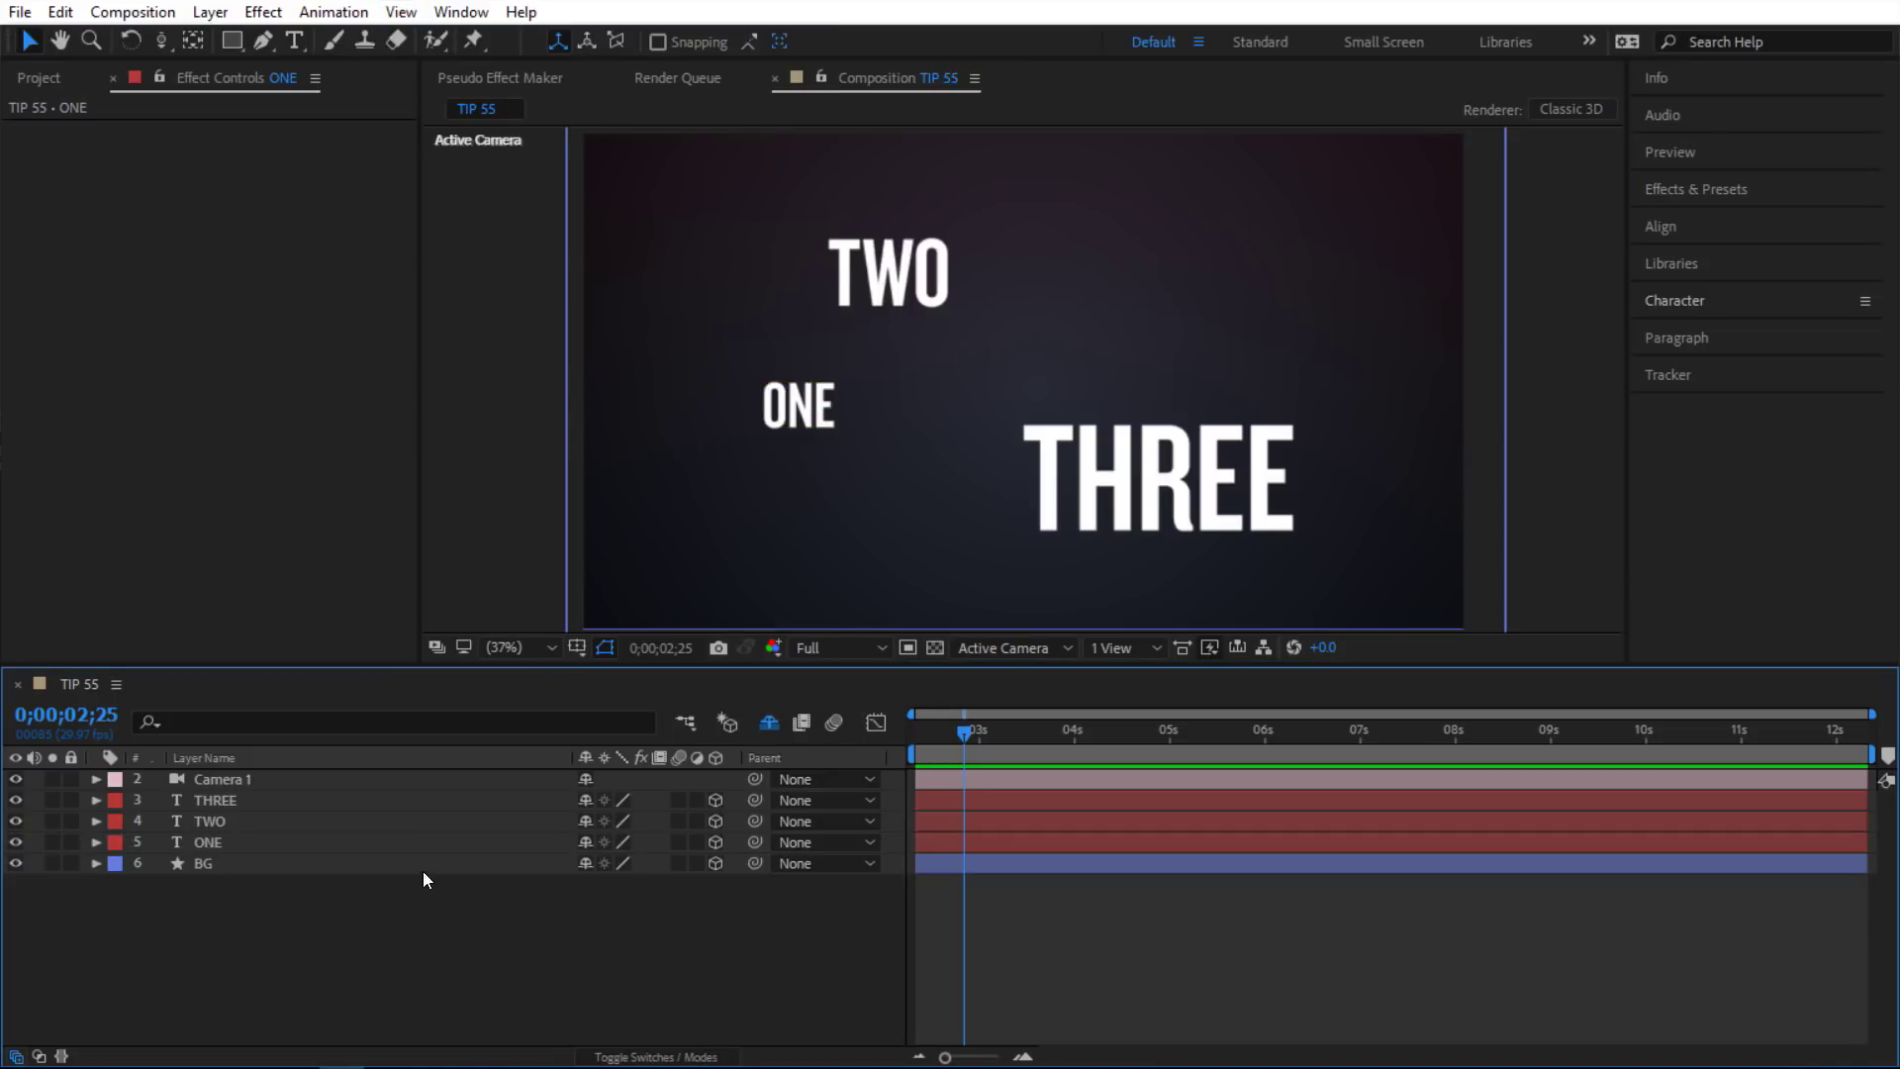
Aim the camera at ONE, then TWO, then THREE with Look at Selected Layers
click(424, 843)
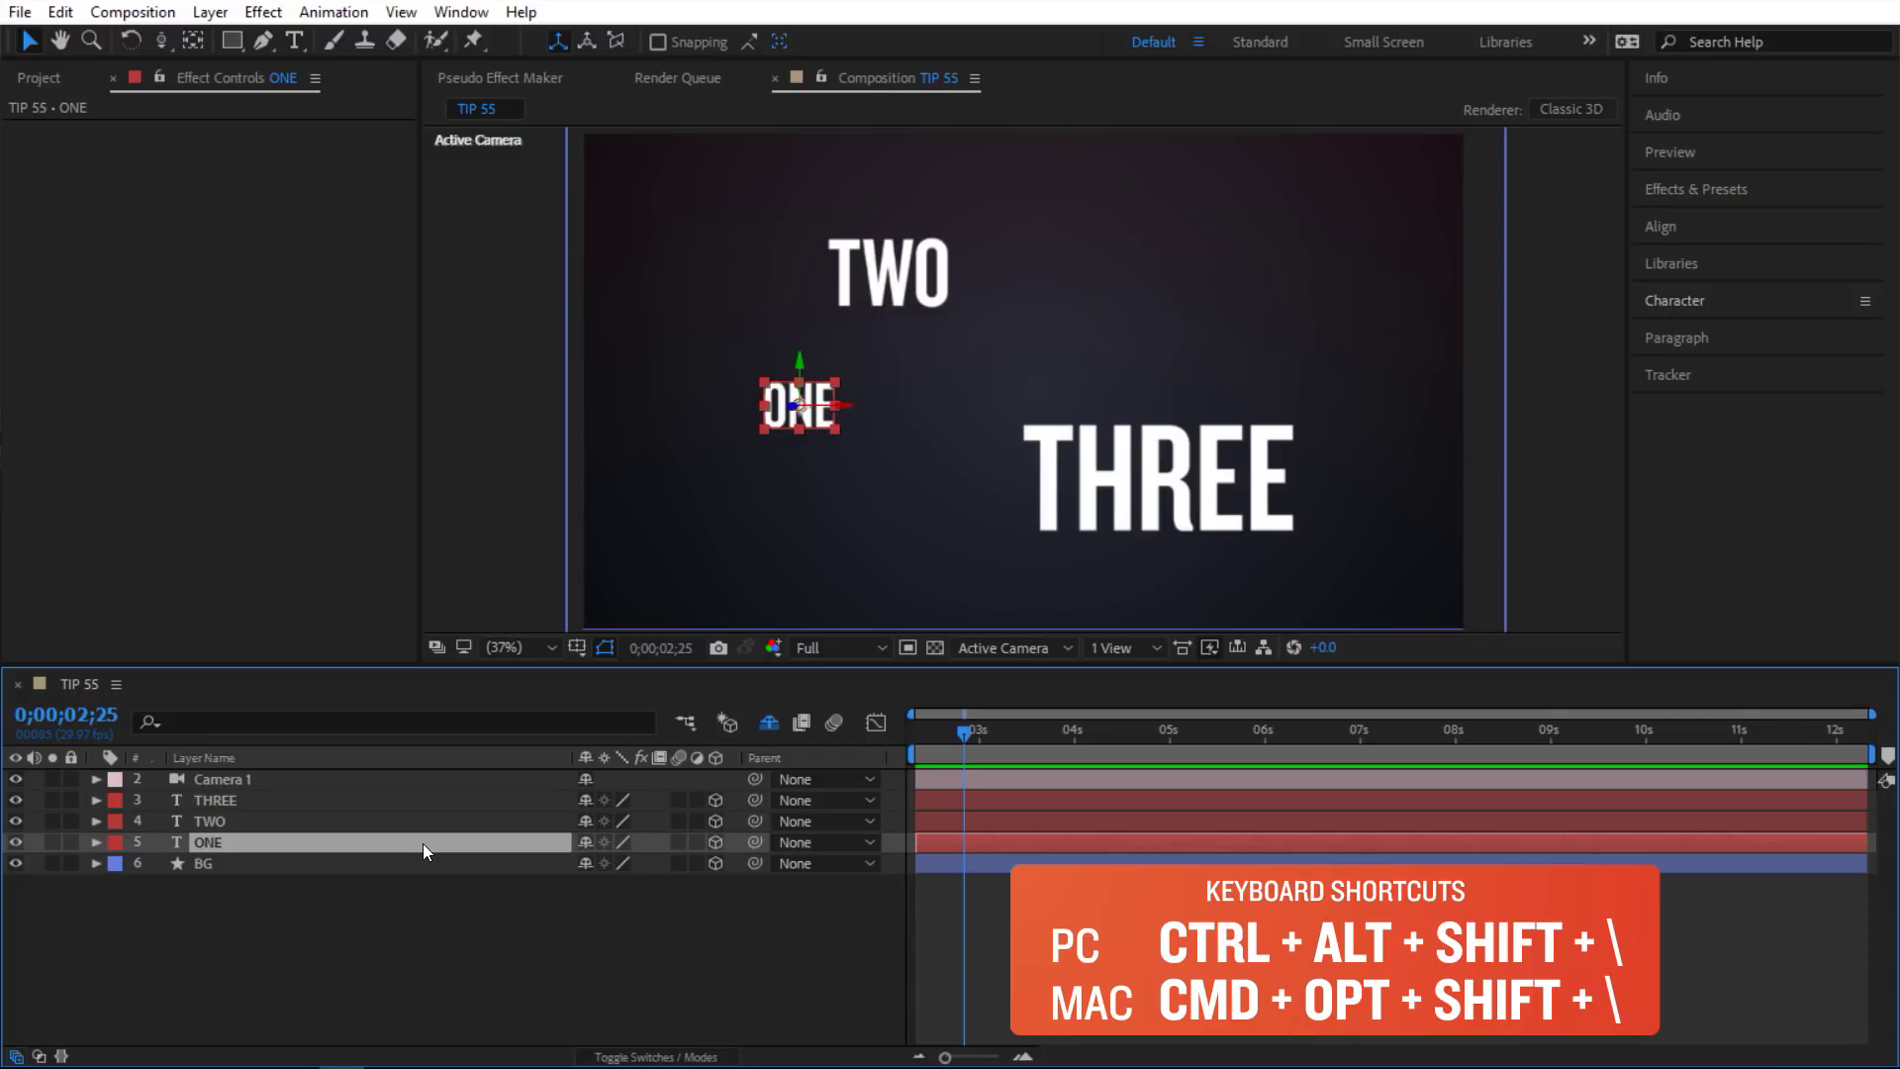
key(ctrl+alt+shift+backslash)
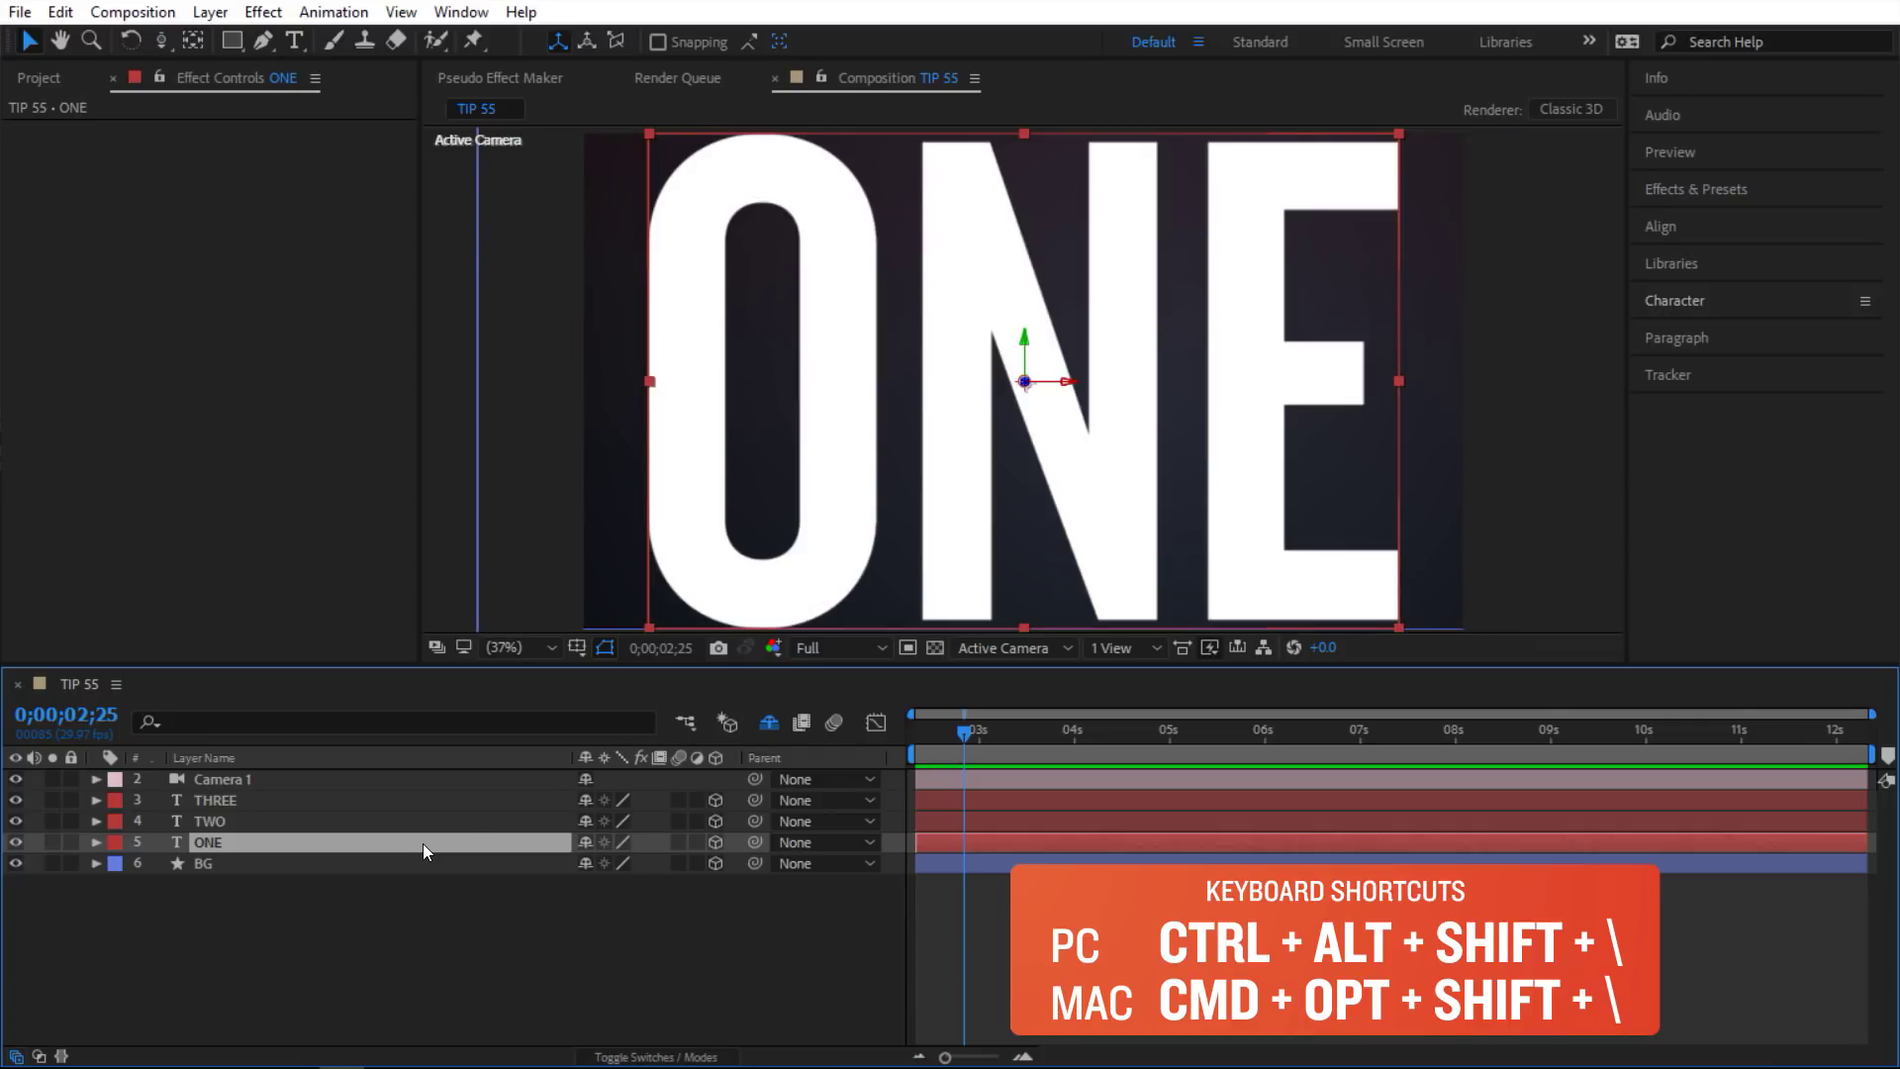
click(291, 817)
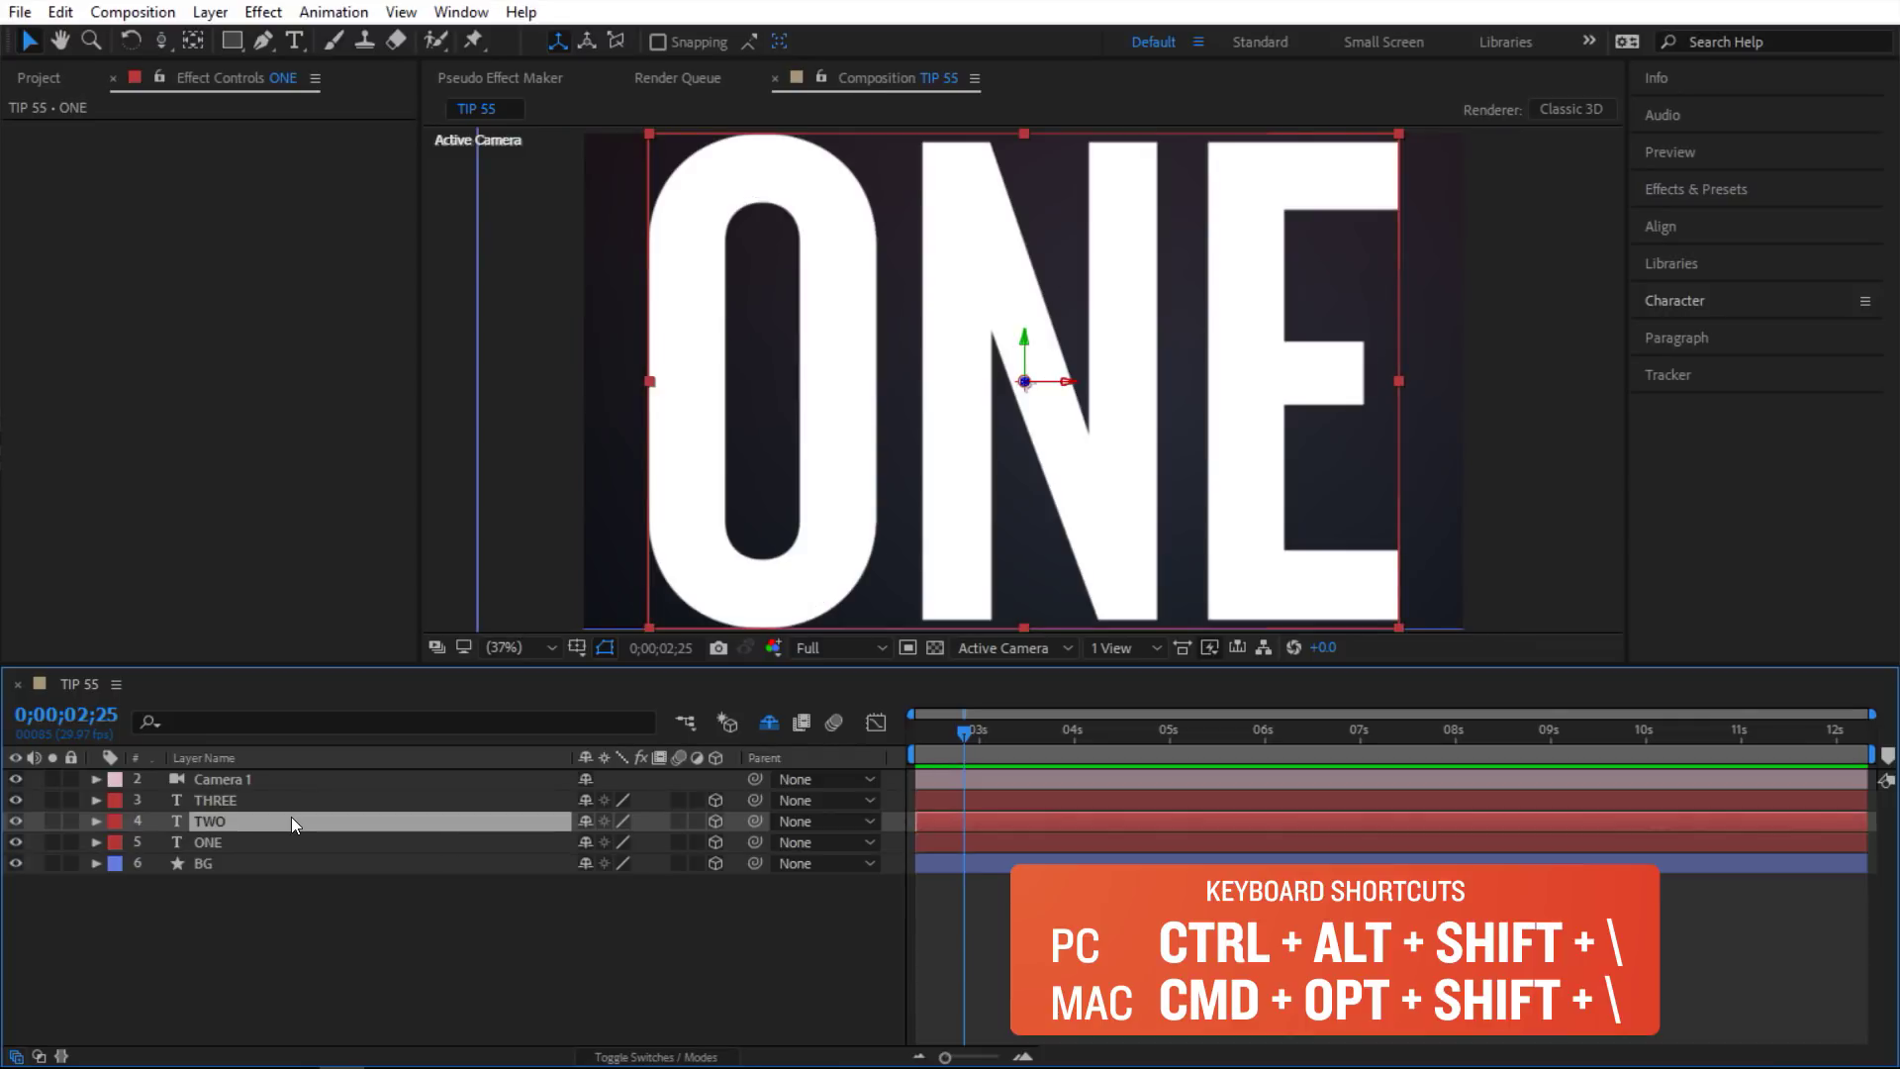
key(ctrl+alt+shift+backslash)
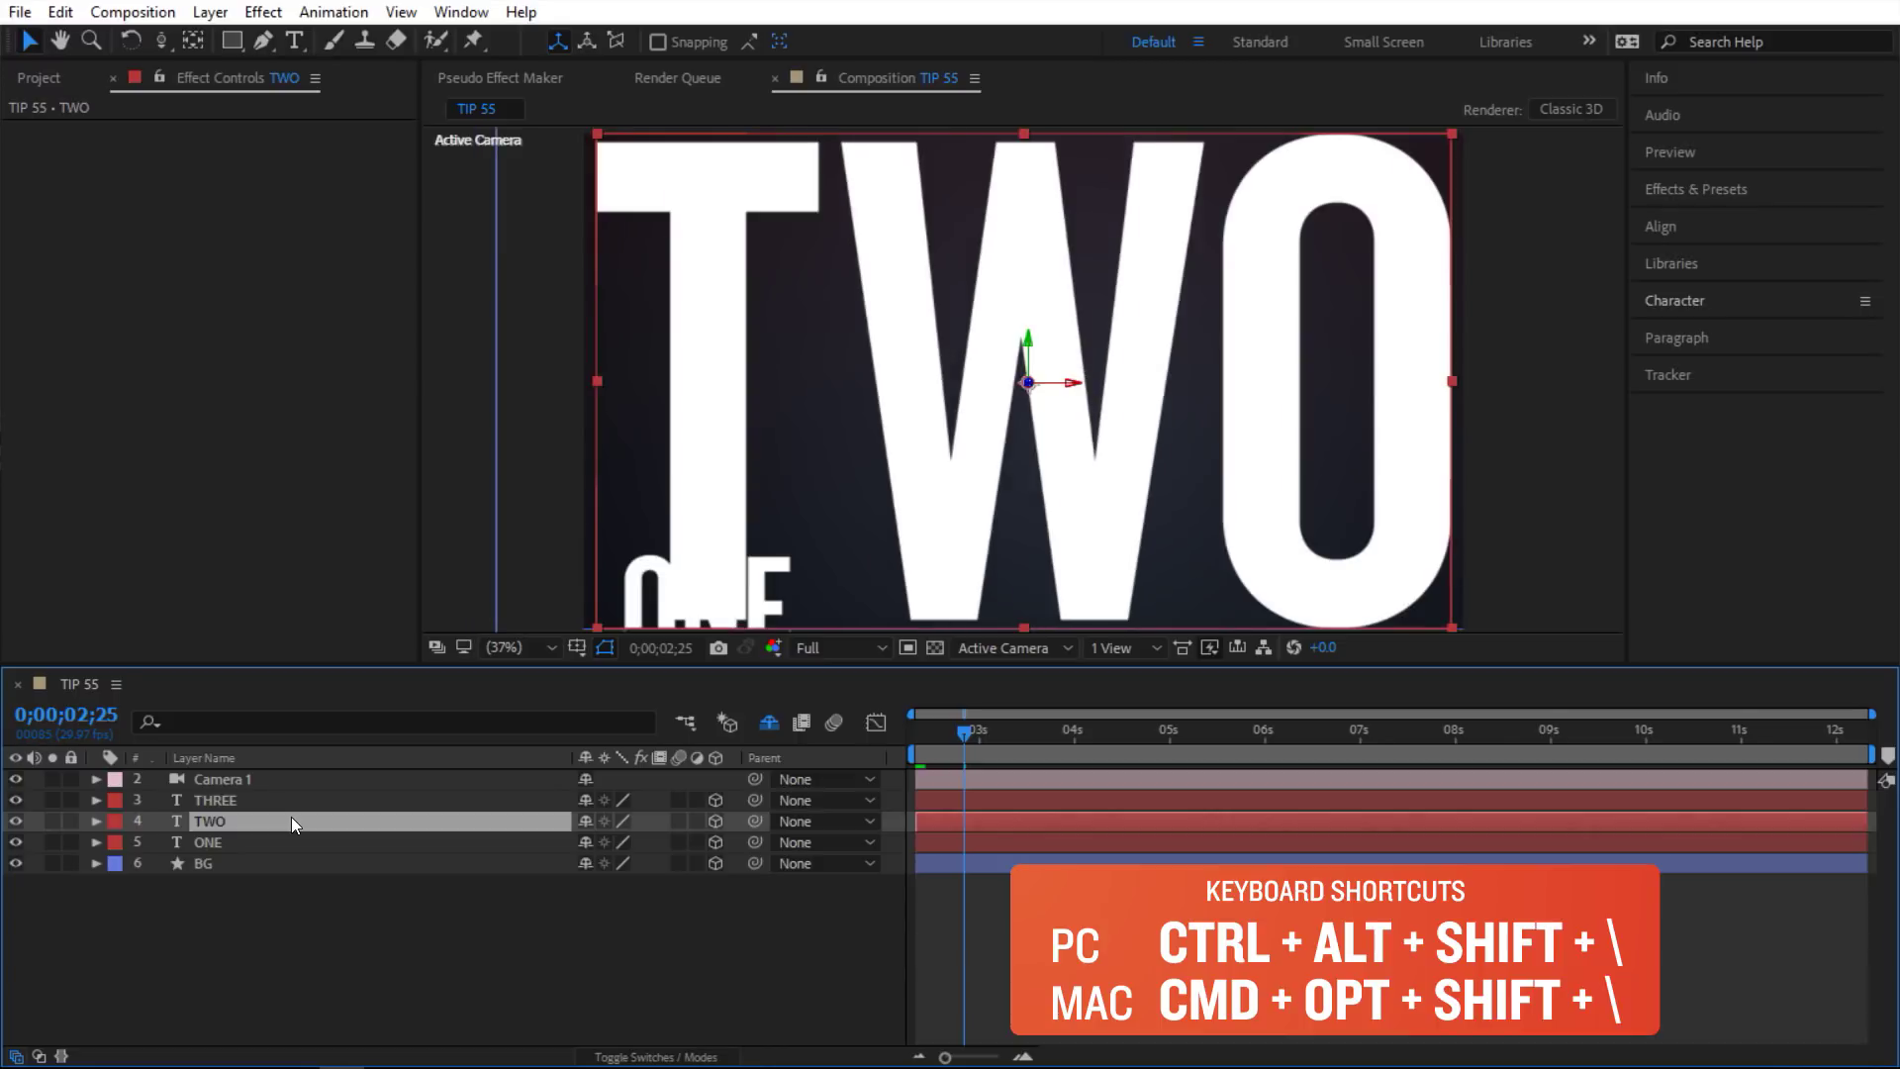
click(276, 799)
key(ctrl+alt+shift+backslash)
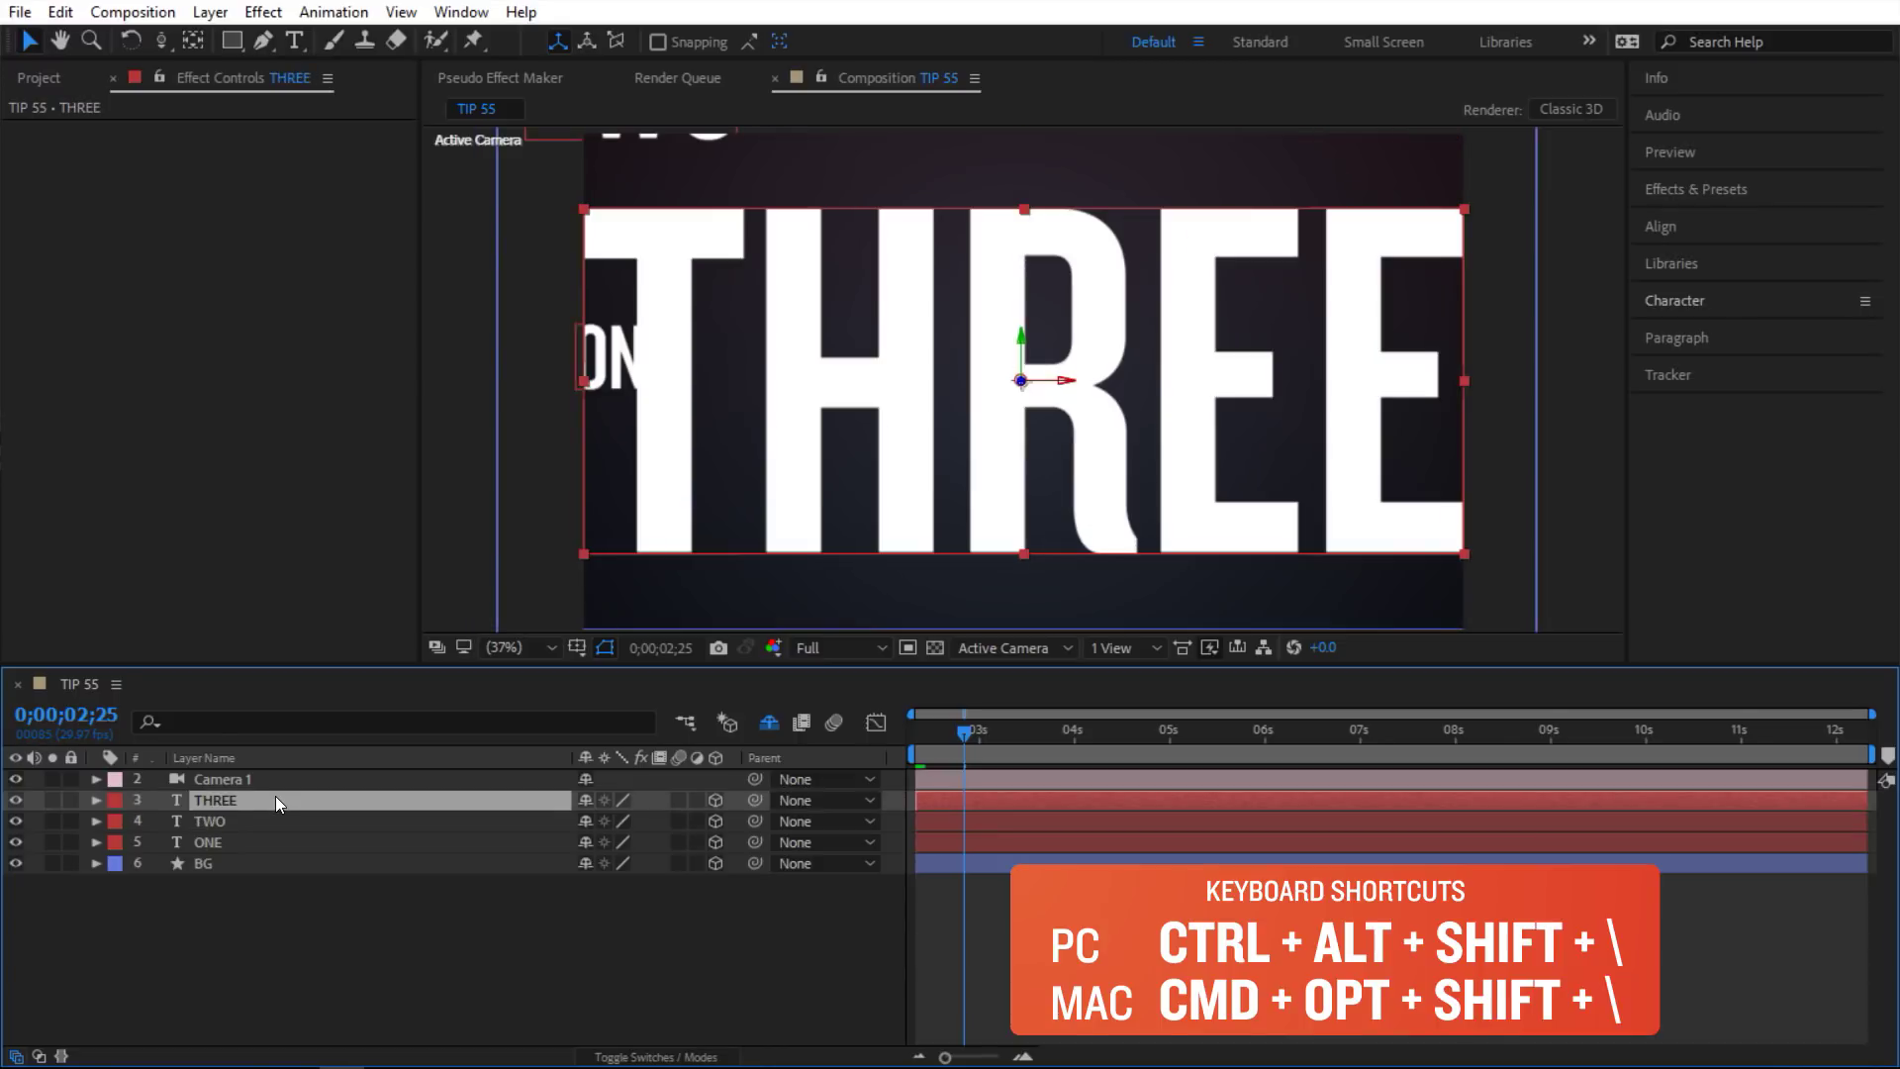
Deselect all layers and apply View > Look at All Layers to frame ONE, TWO and THREE
shift+click(277, 863)
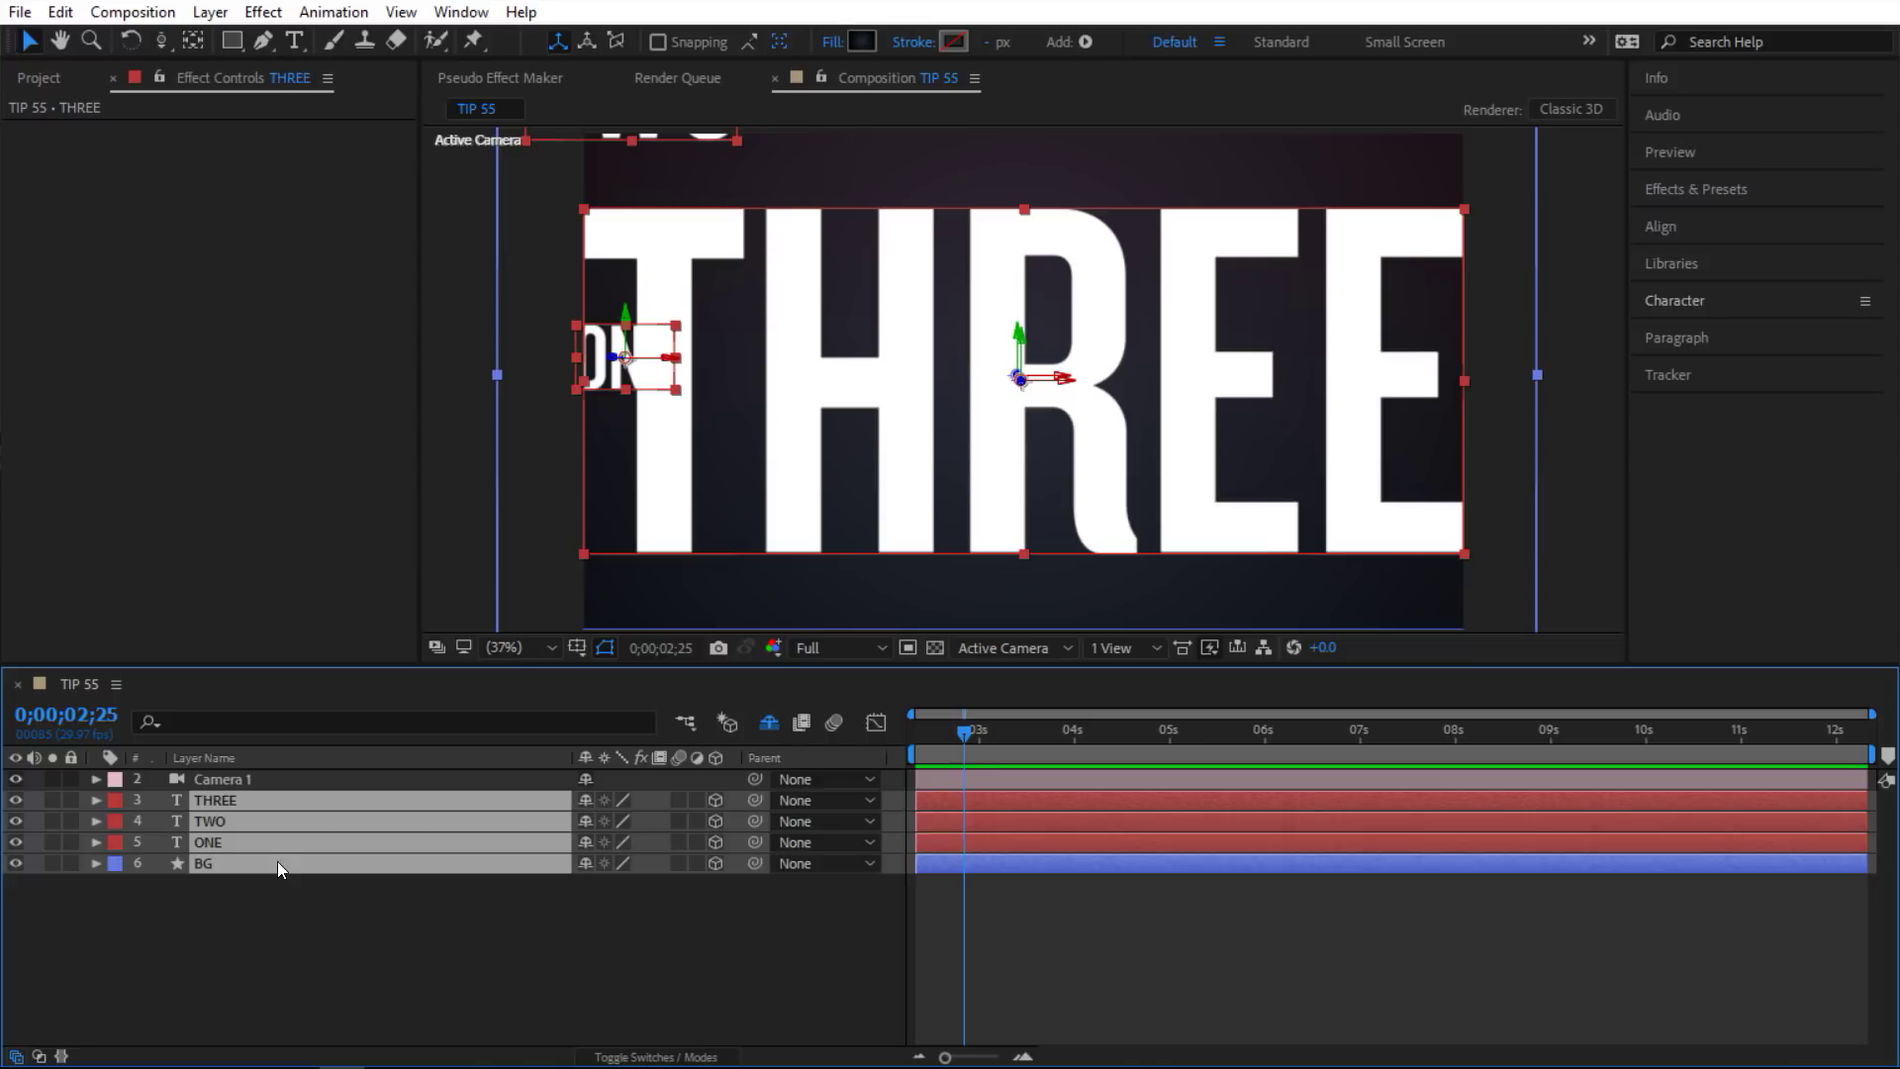
click(306, 912)
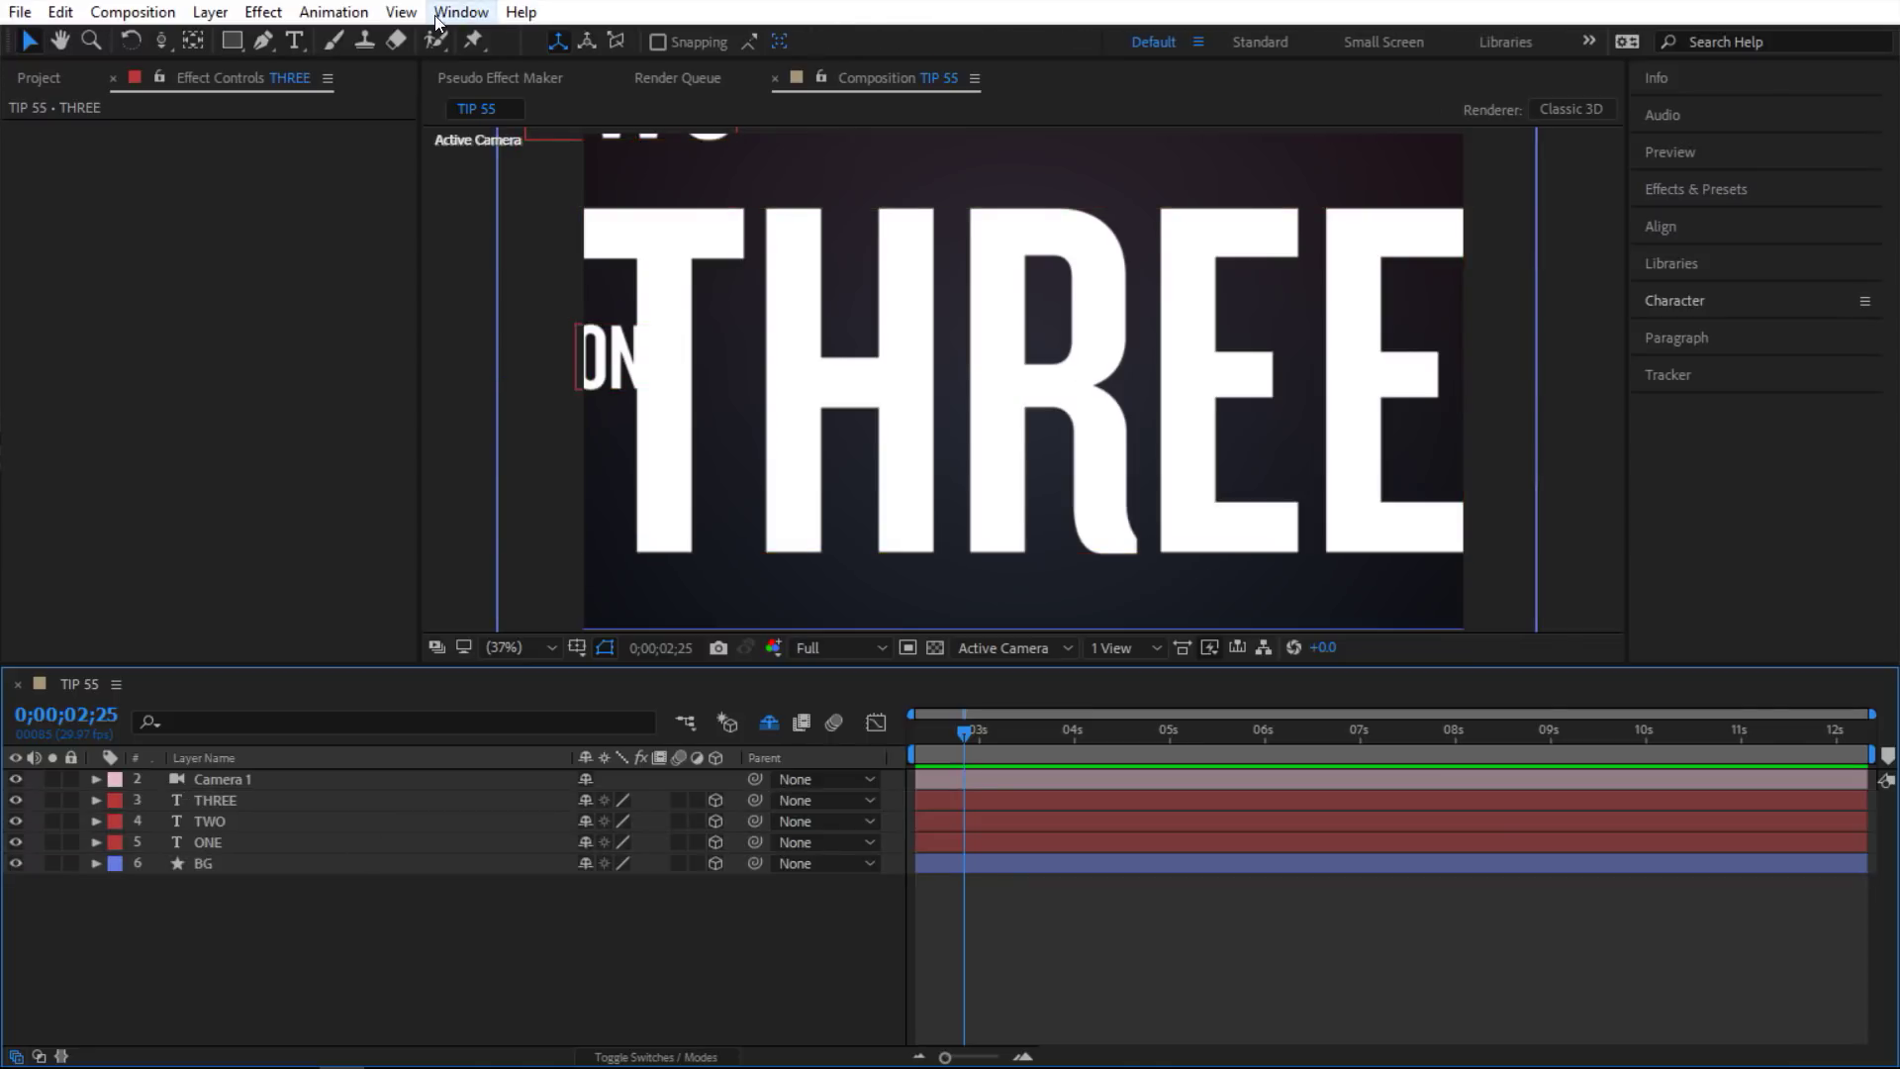
click(401, 11)
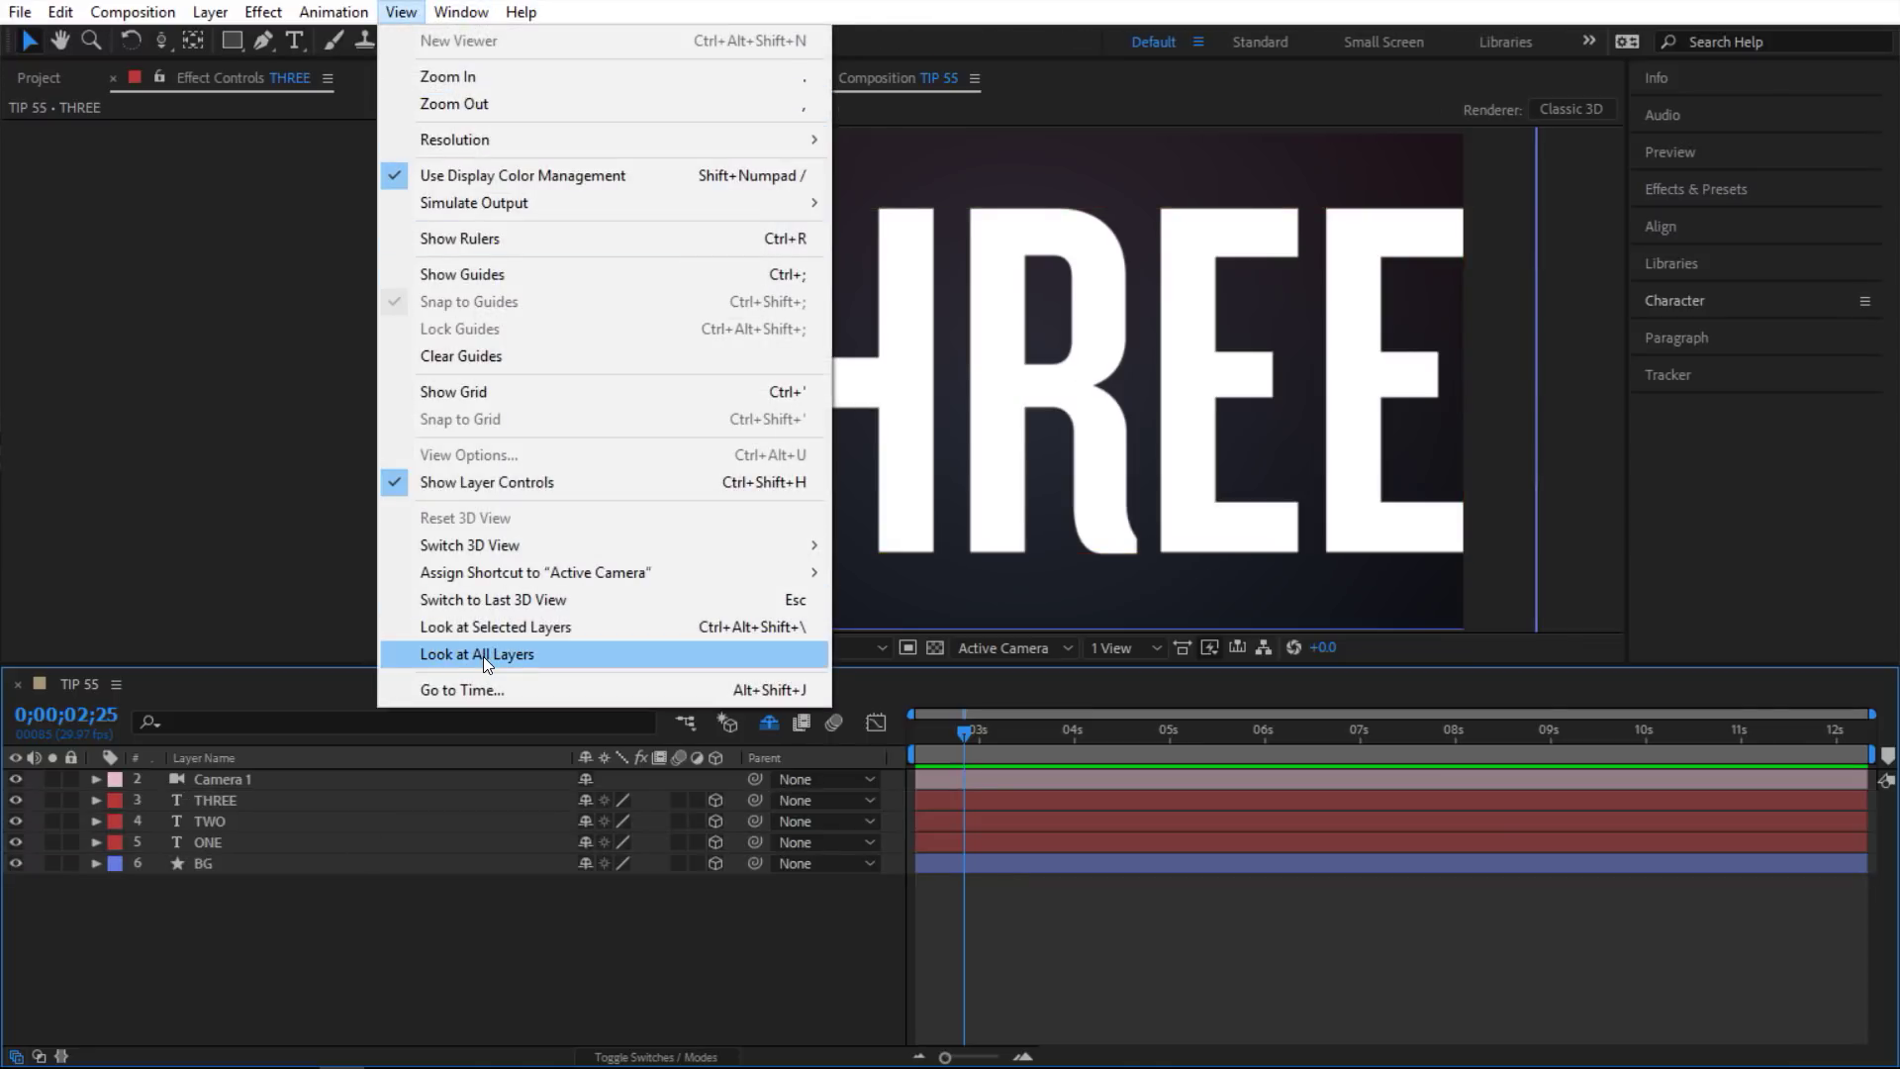
click(484, 656)
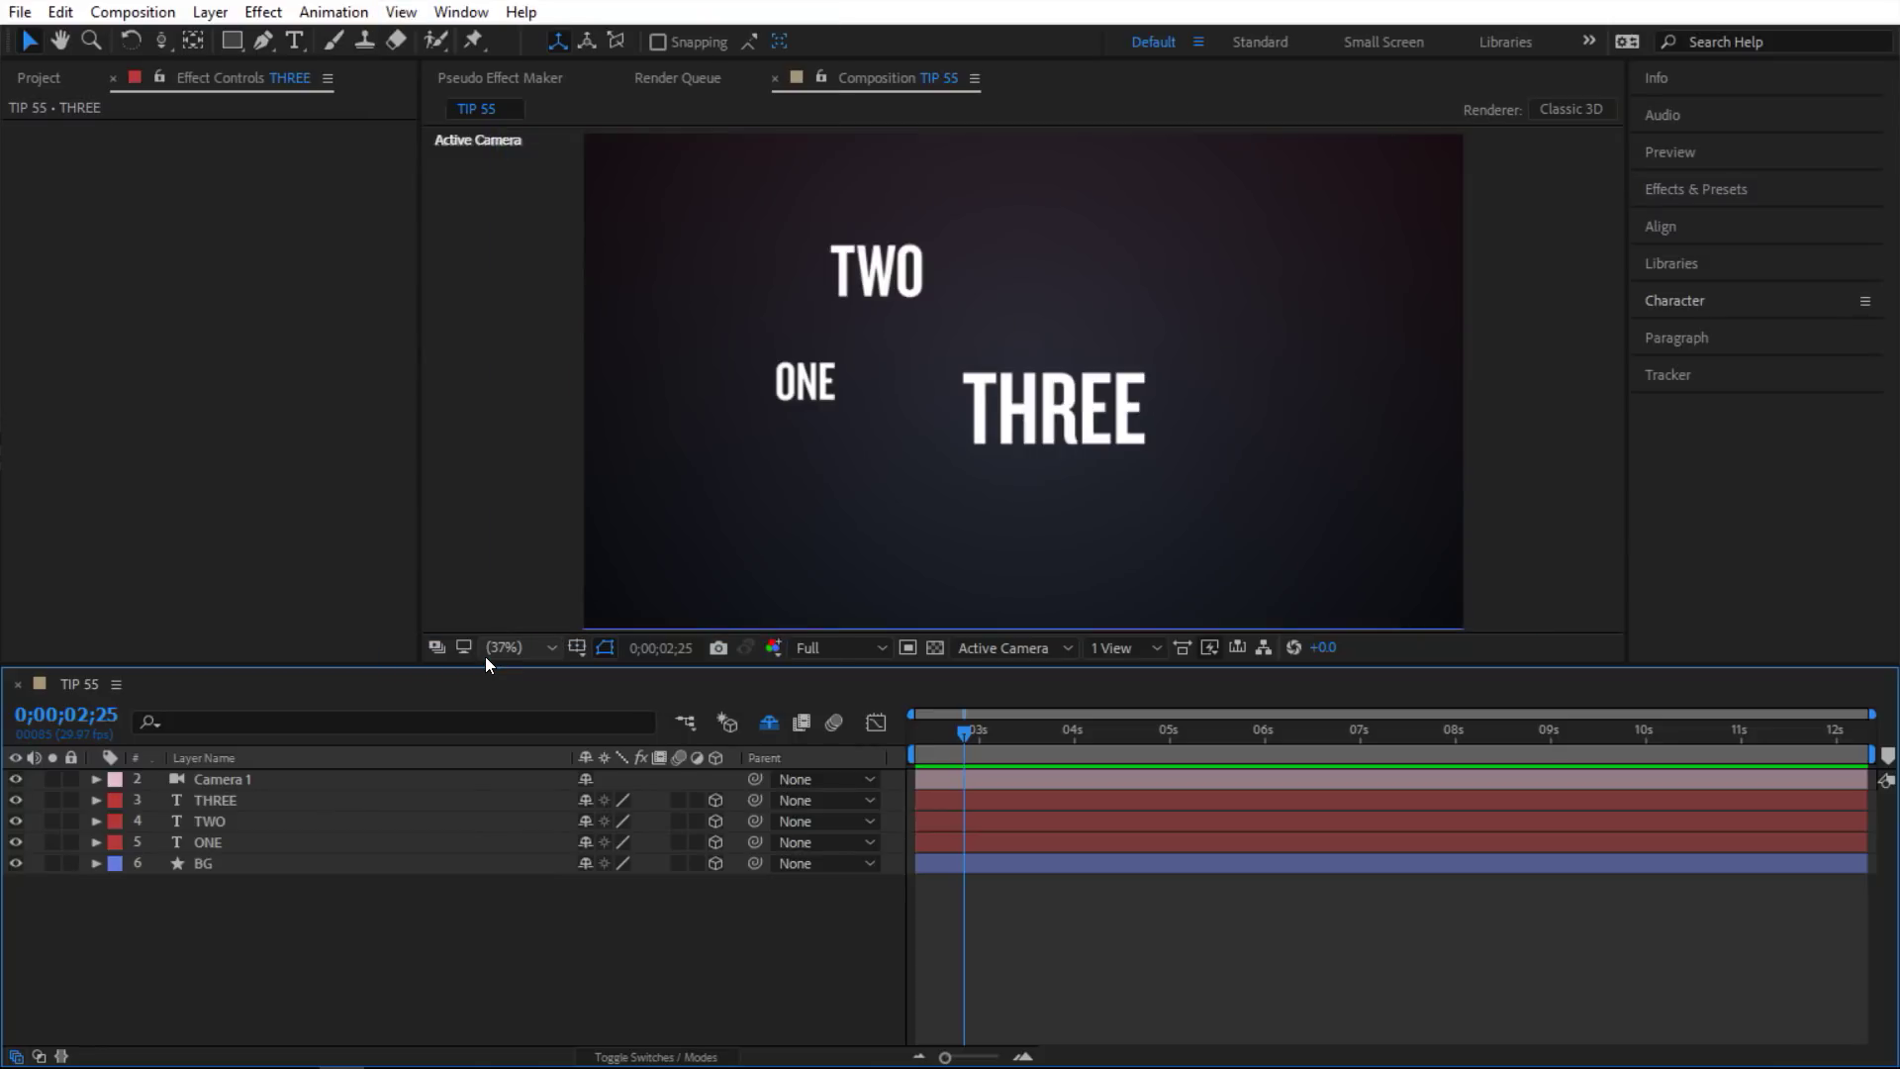
Reveal Camera 1's Point of Interest and Position and keyframe both at 0;00;02;10
click(319, 782)
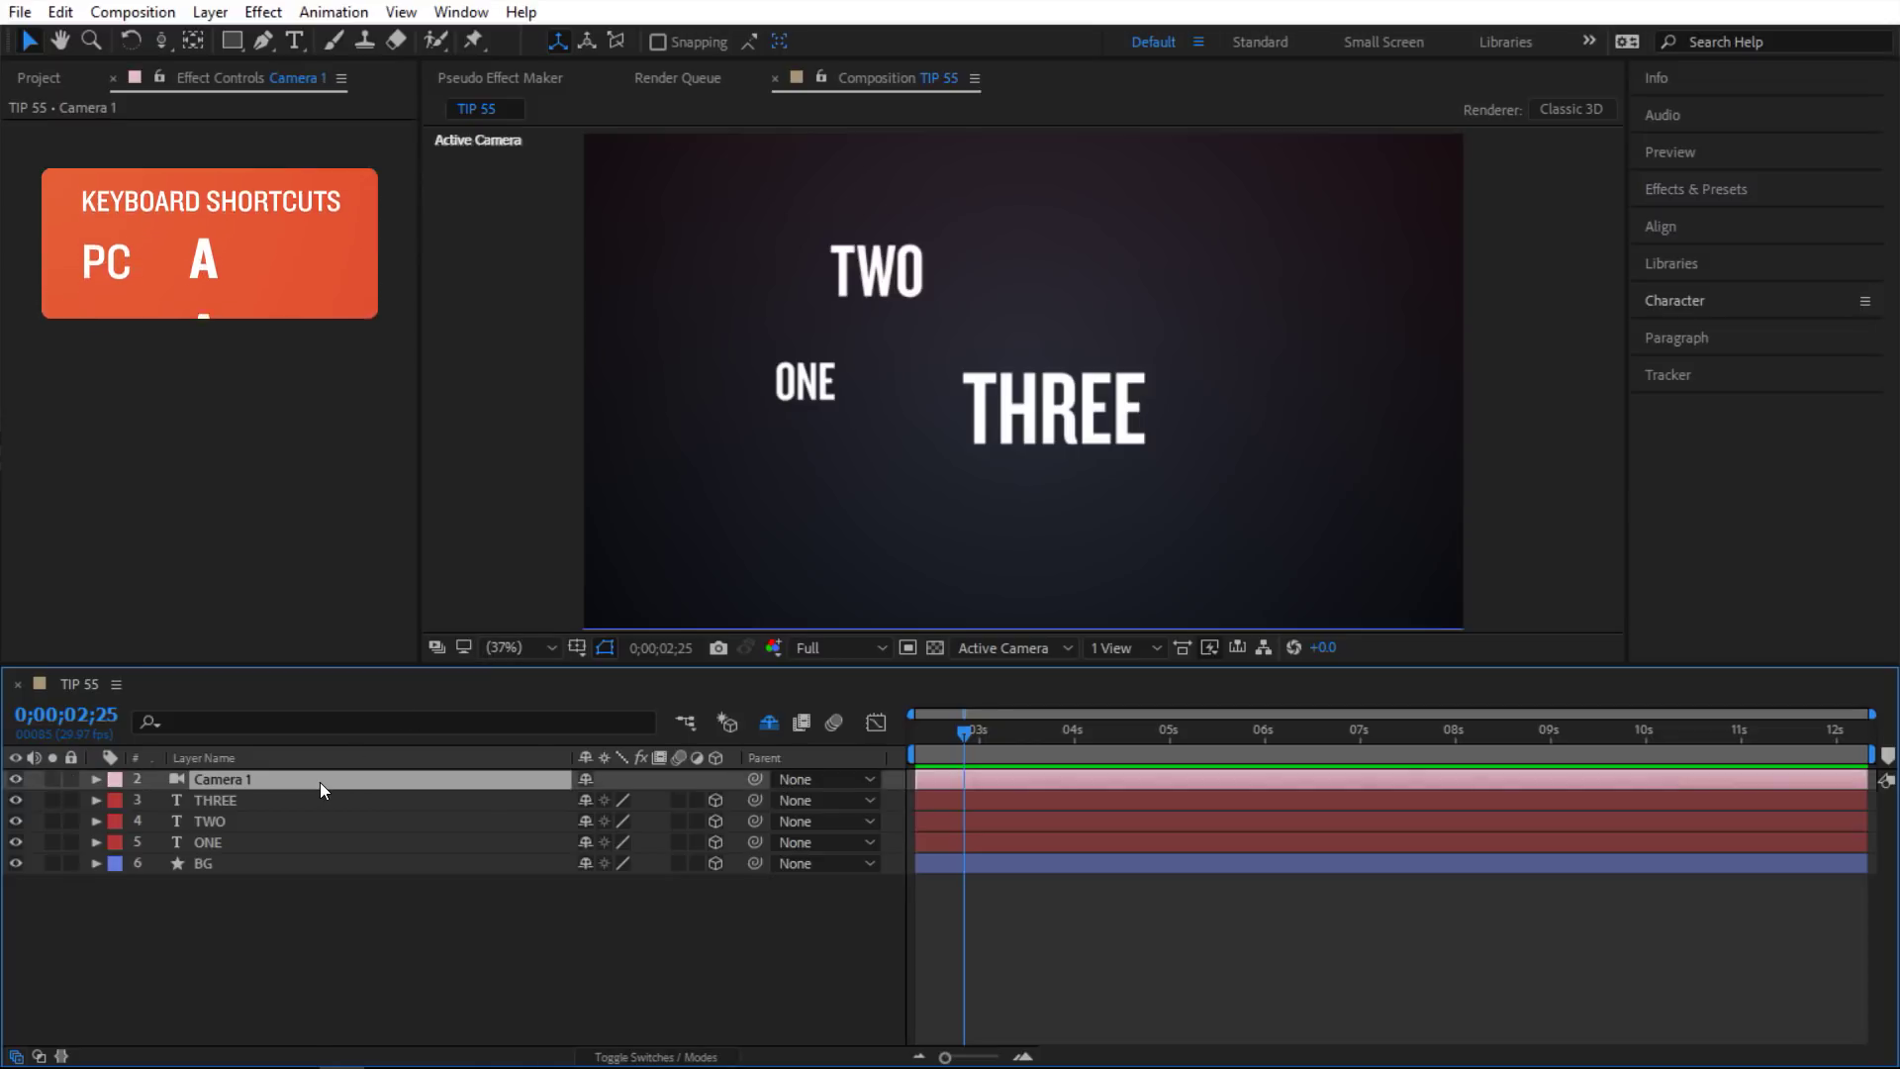
key(a)
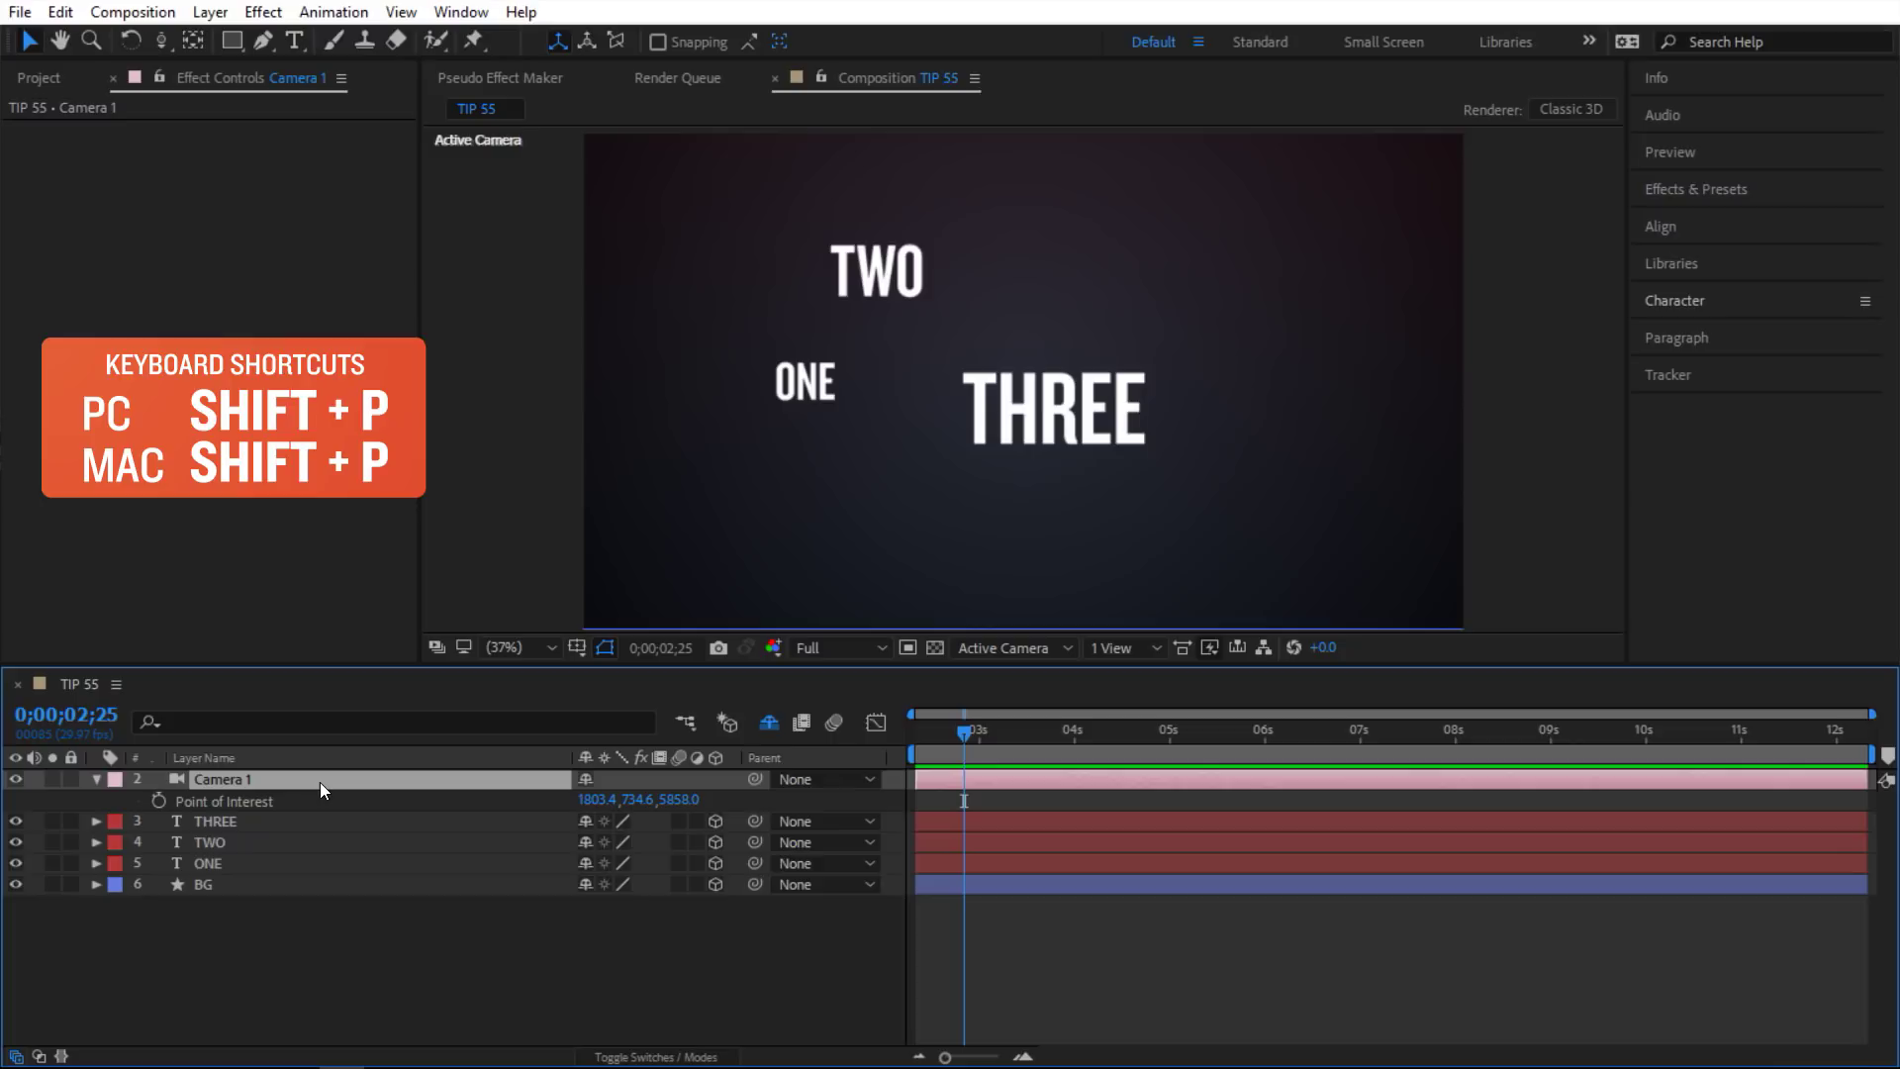
key(shift+p)
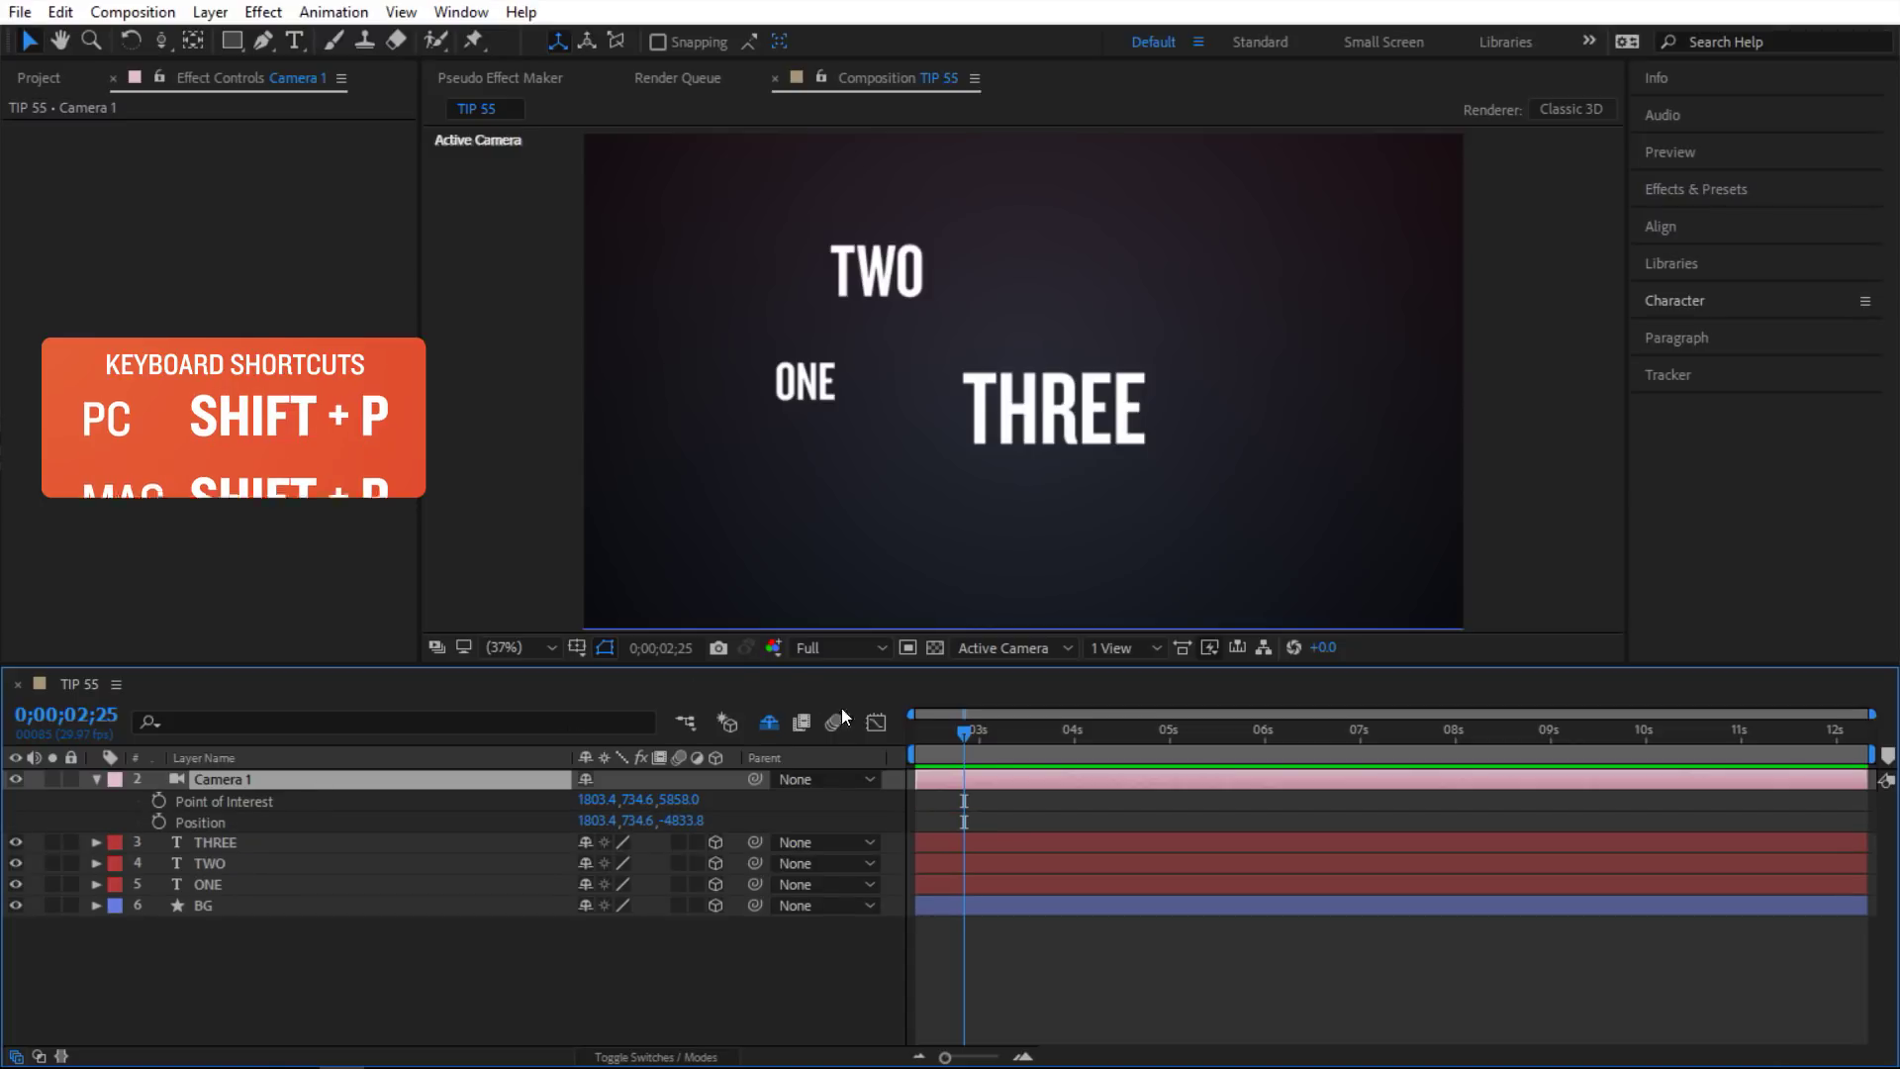
click(919, 732)
click(158, 801)
click(161, 820)
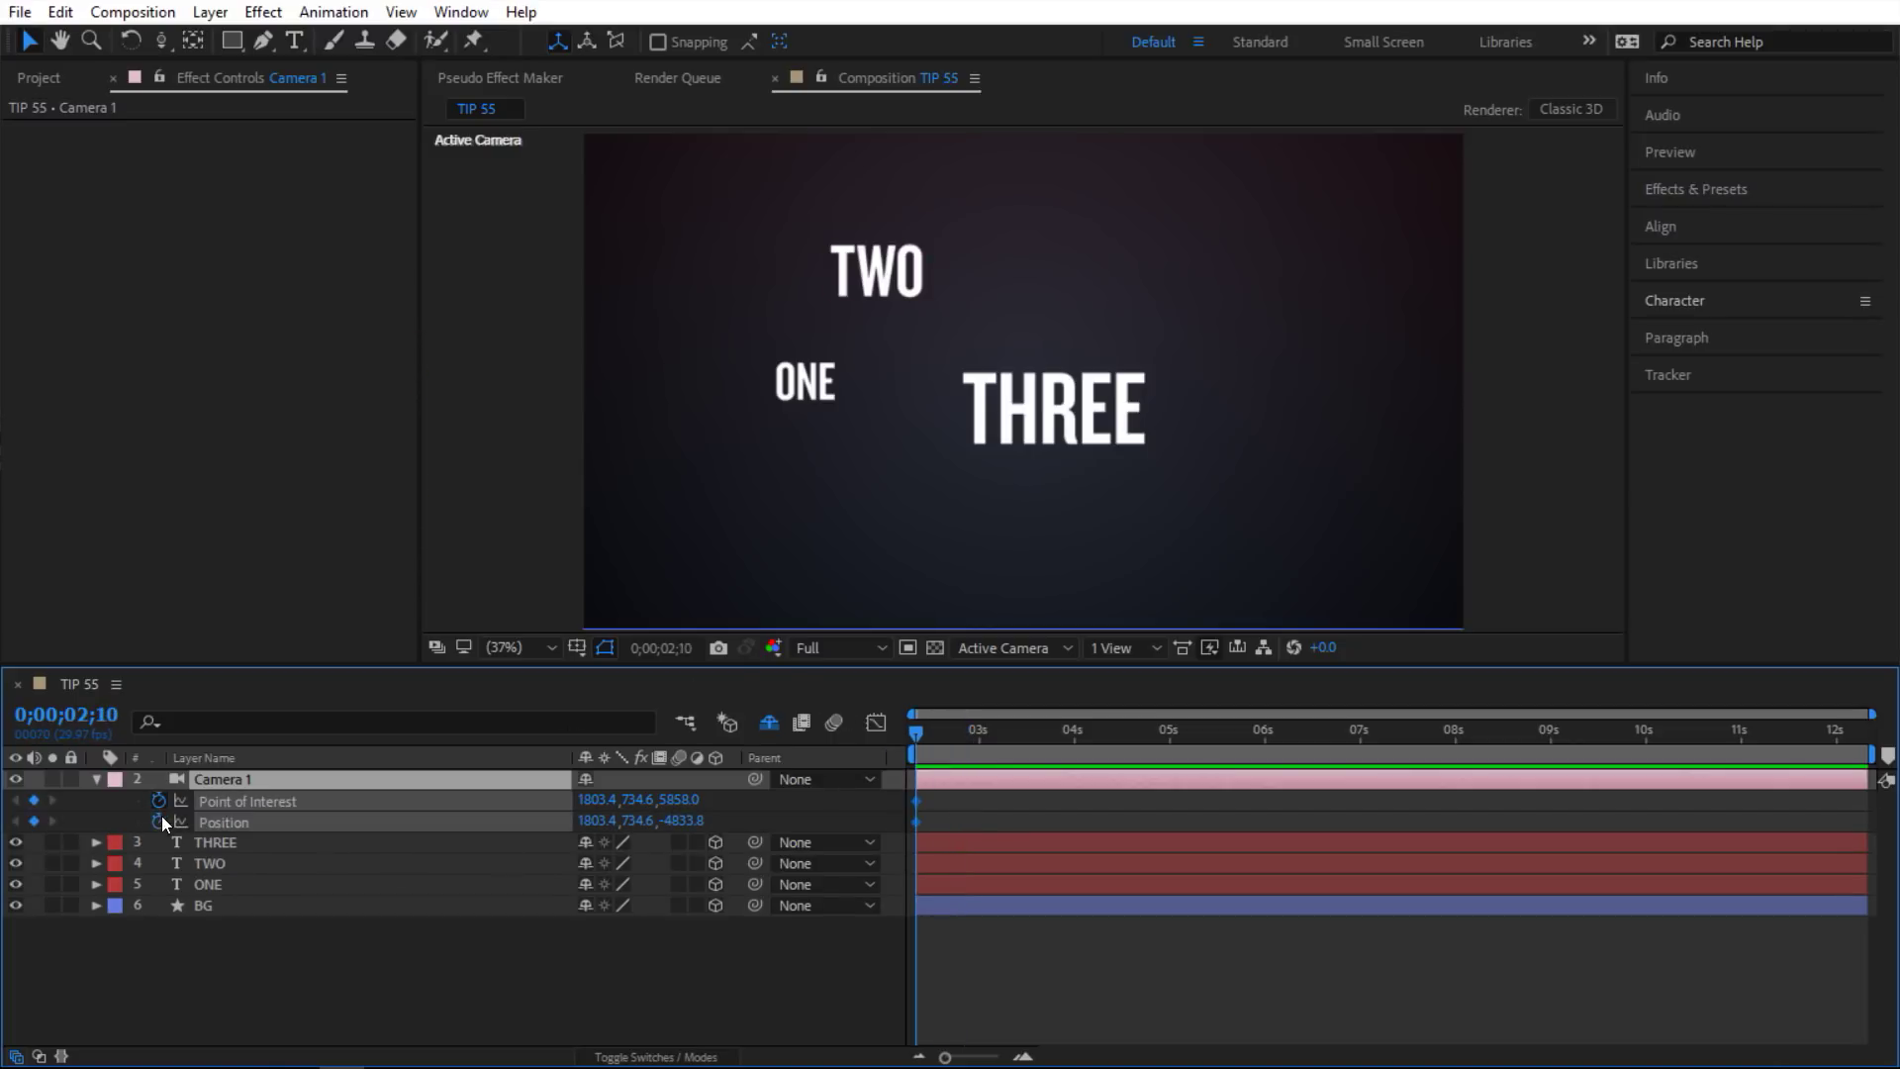
Frame ONE, then dolly back with Track Z to Position 614.8, 735.8, 1179.9
click(221, 885)
key(ctrl+alt+shift+backslash)
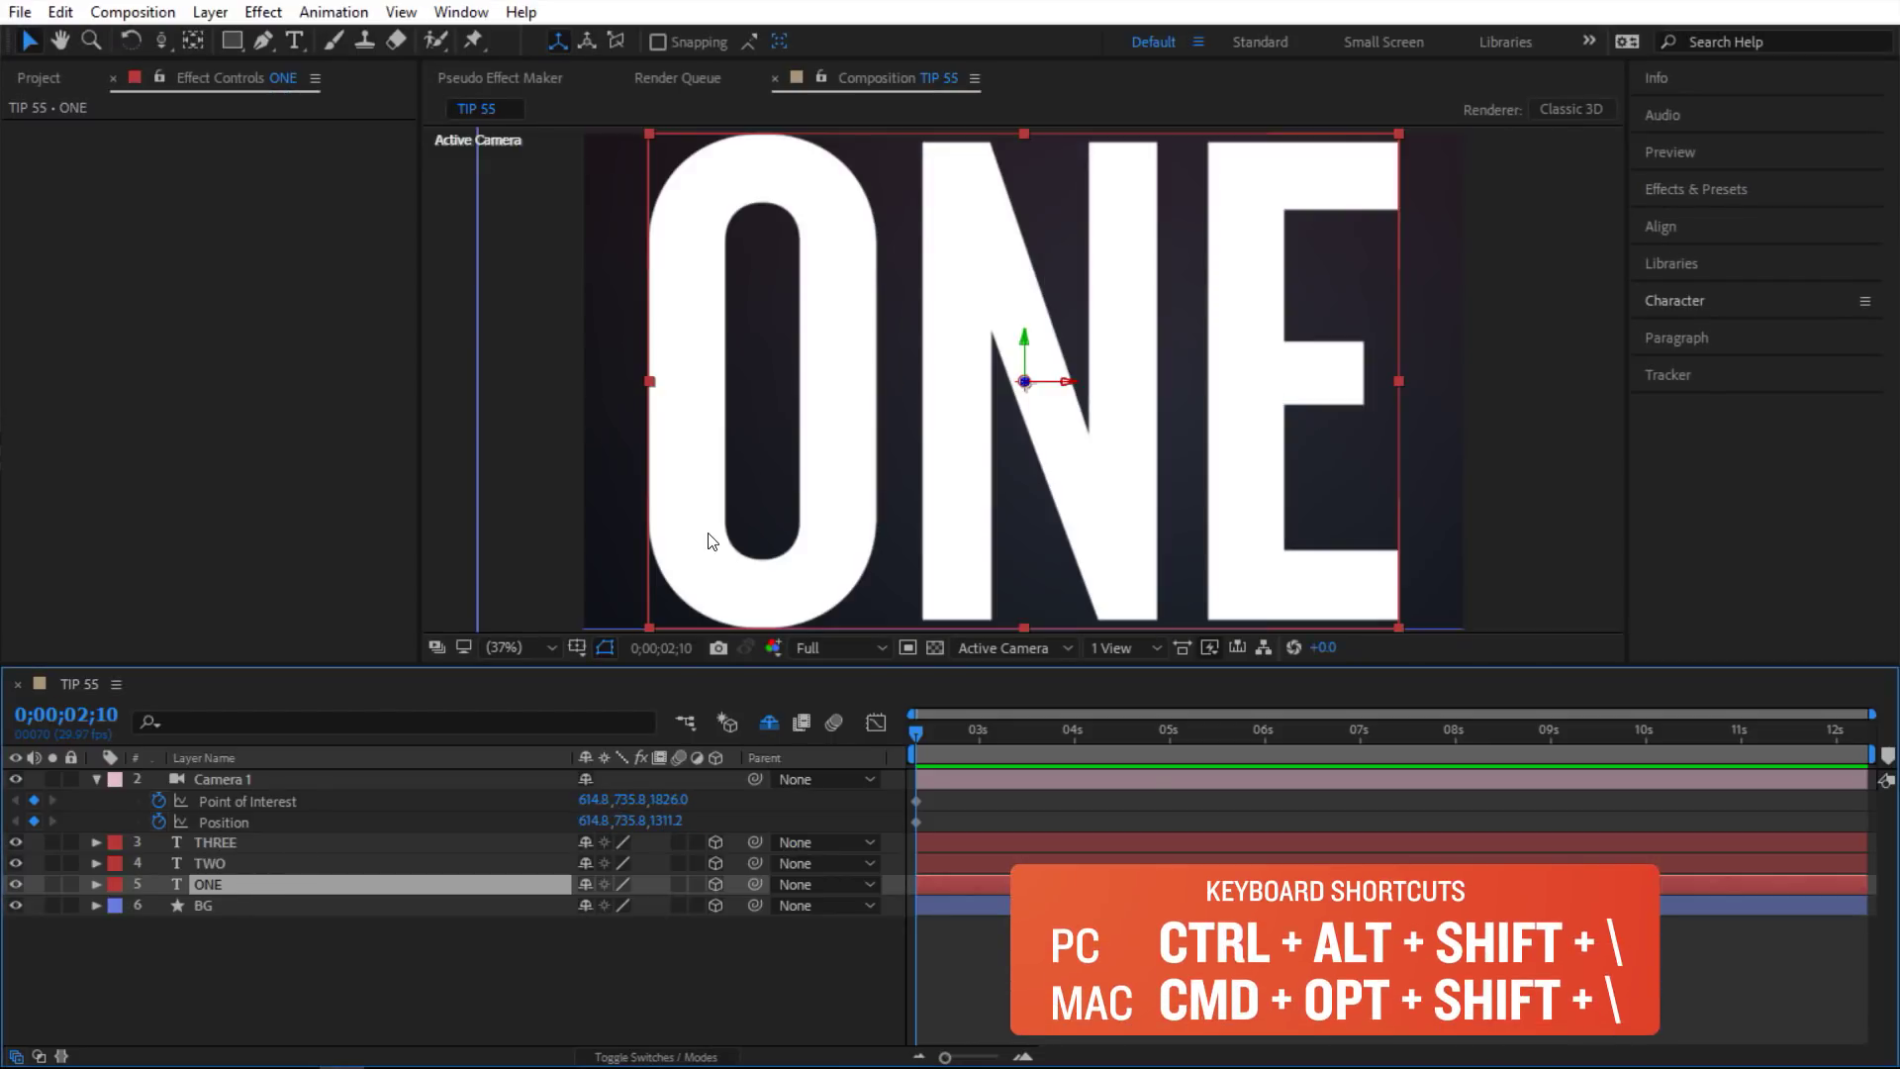
key(c)
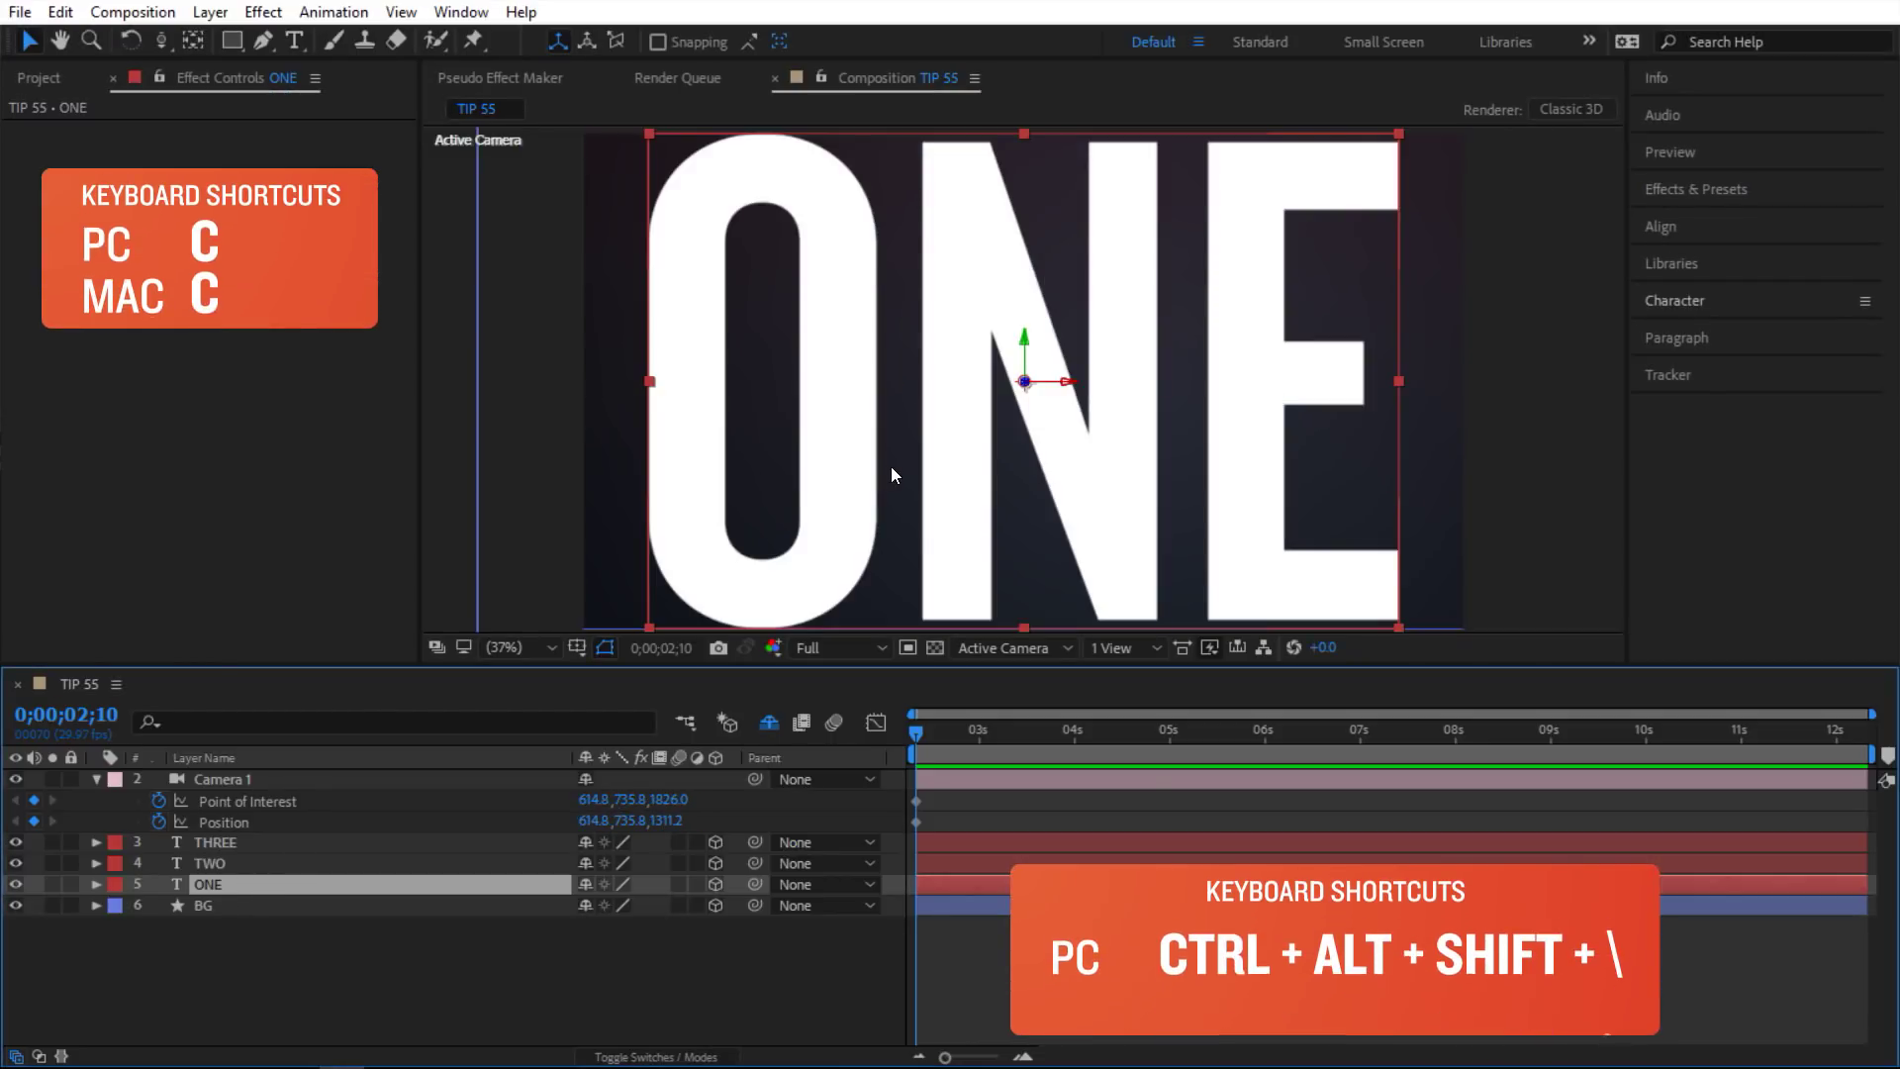
key(c)
key(c)
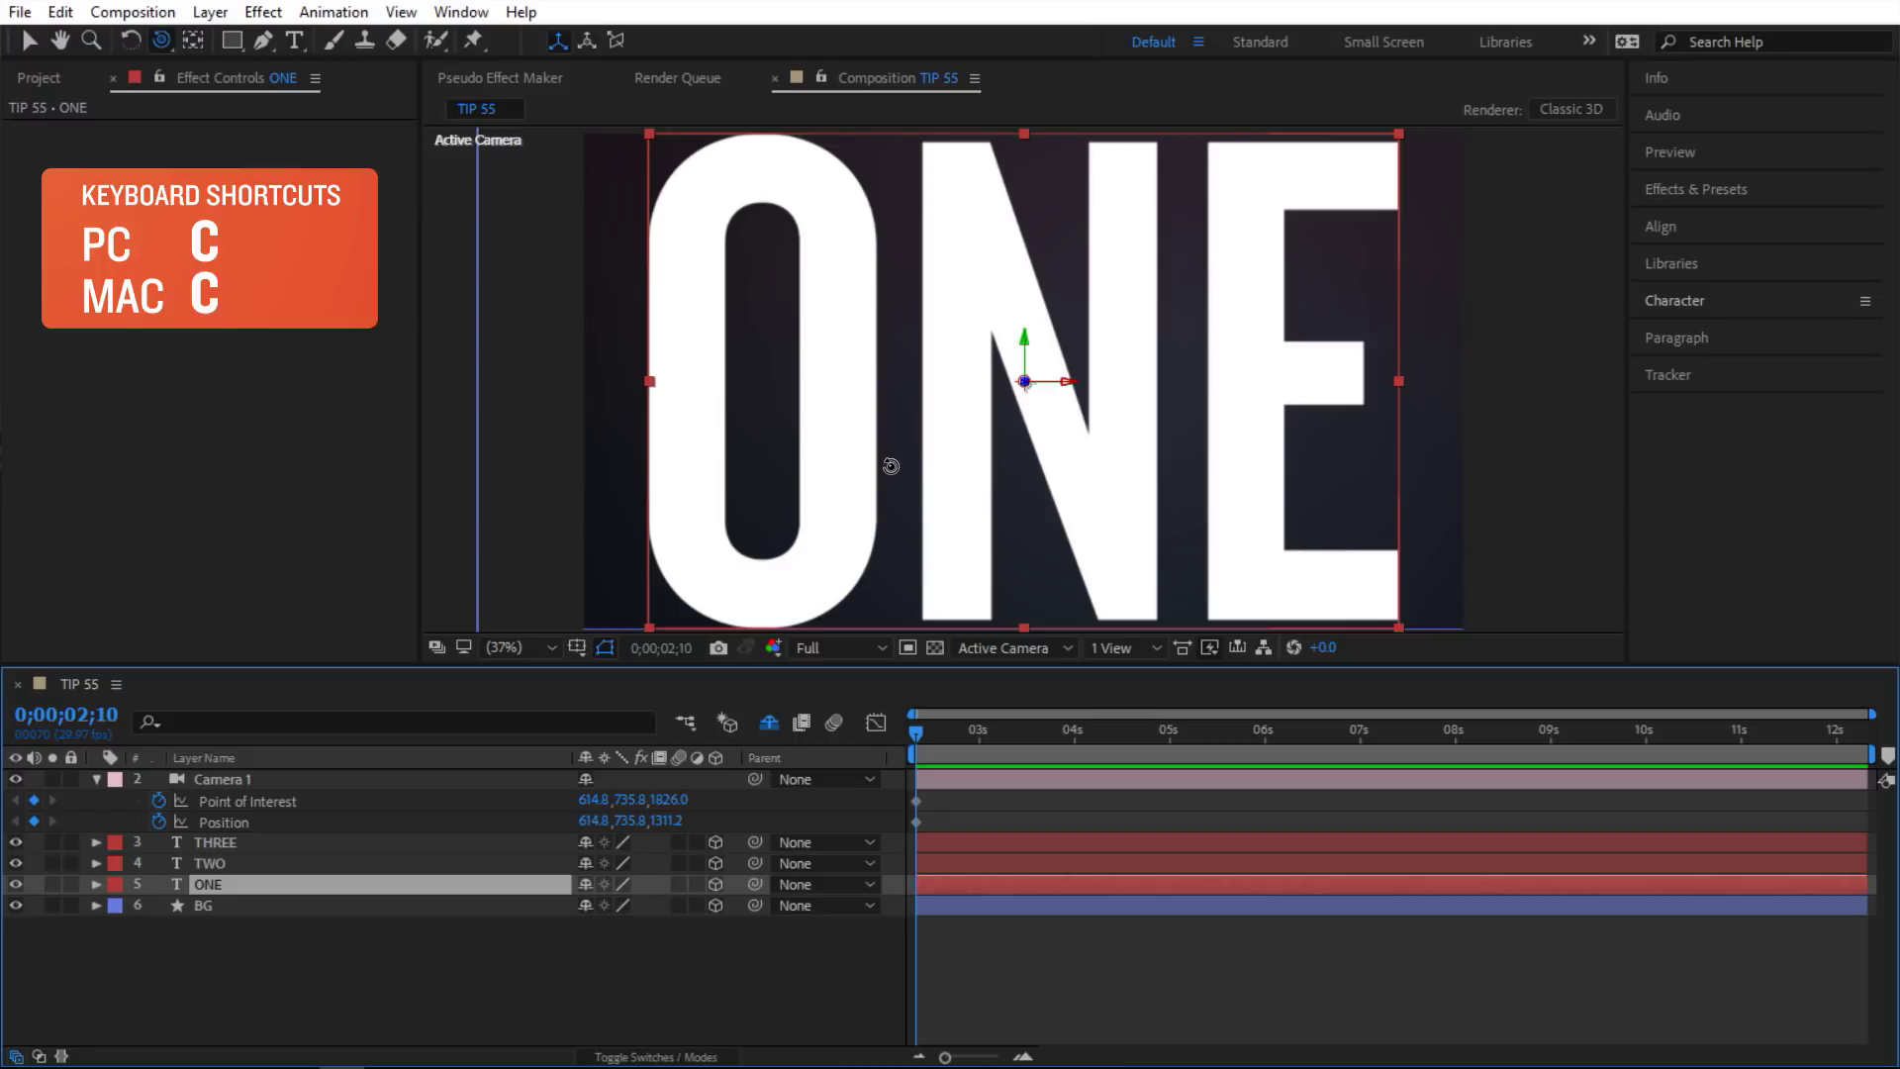
key(c)
key(c)
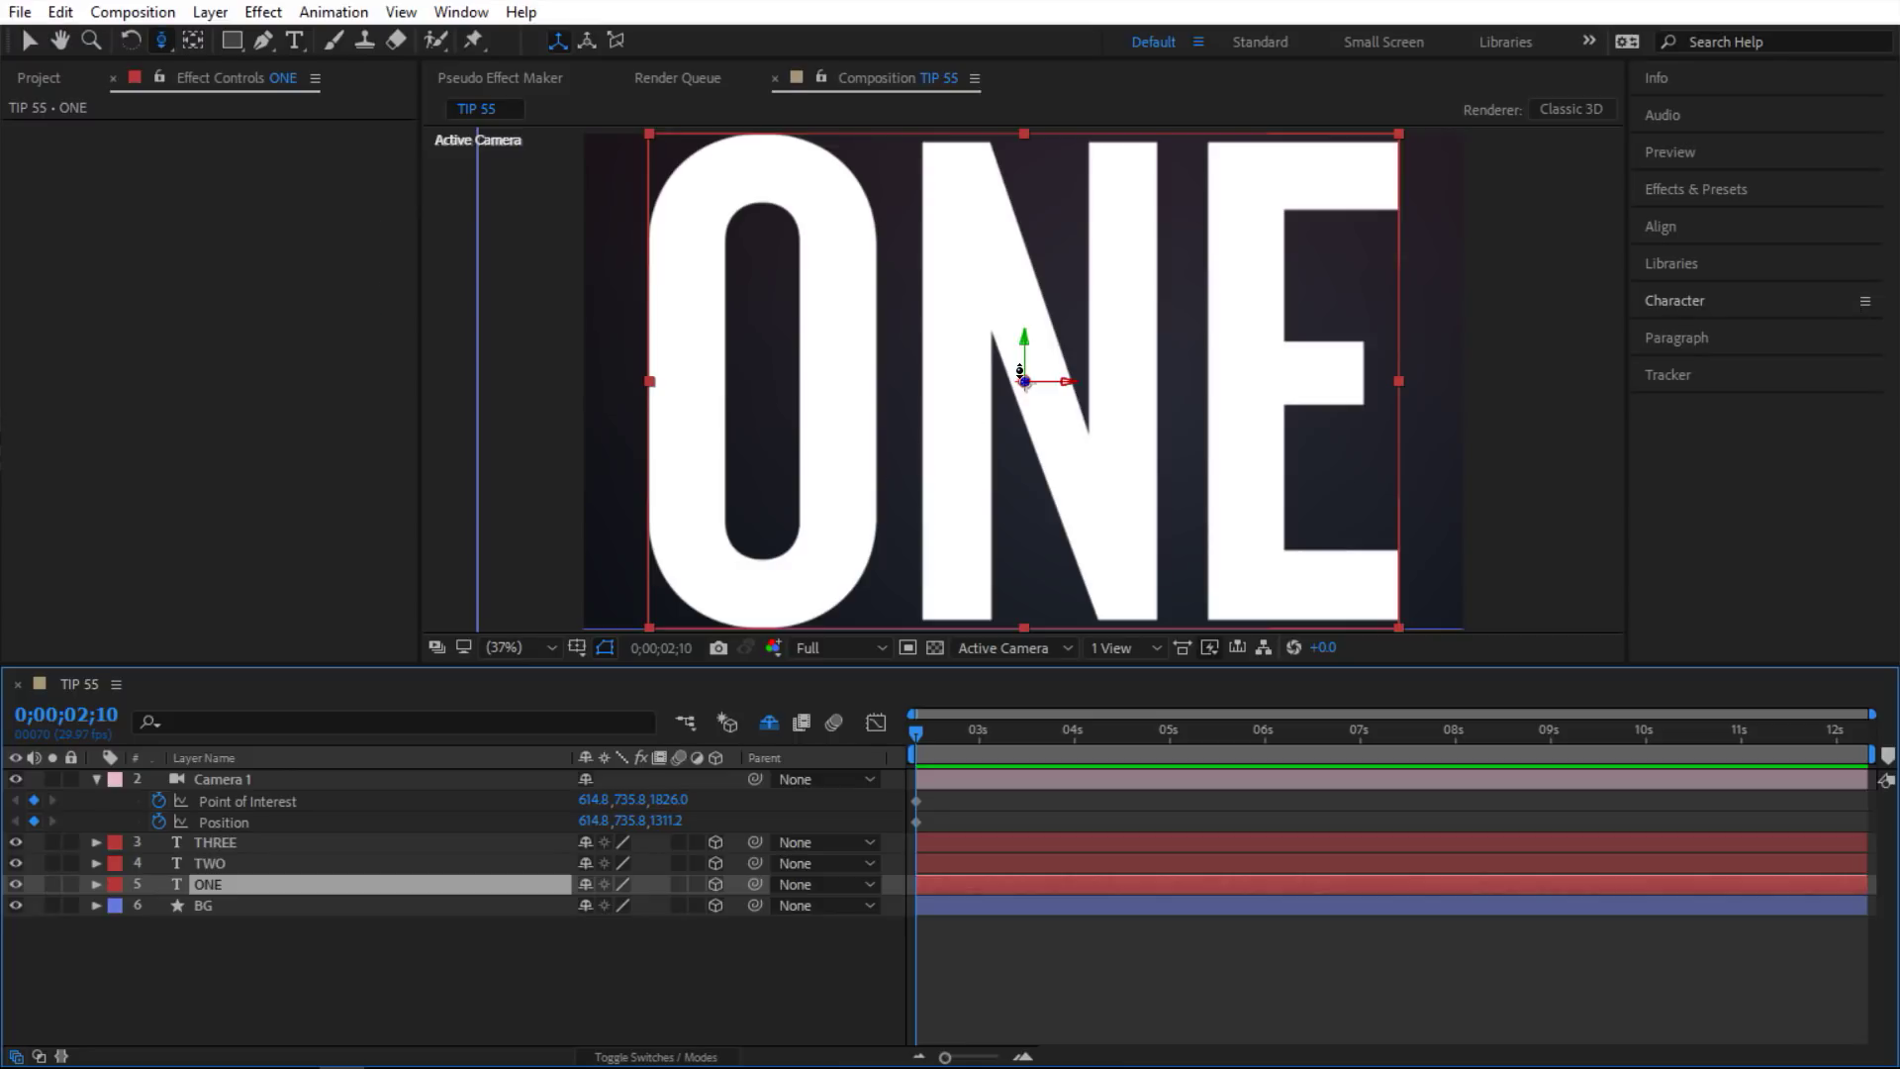
drag(1019, 371, 1010, 513)
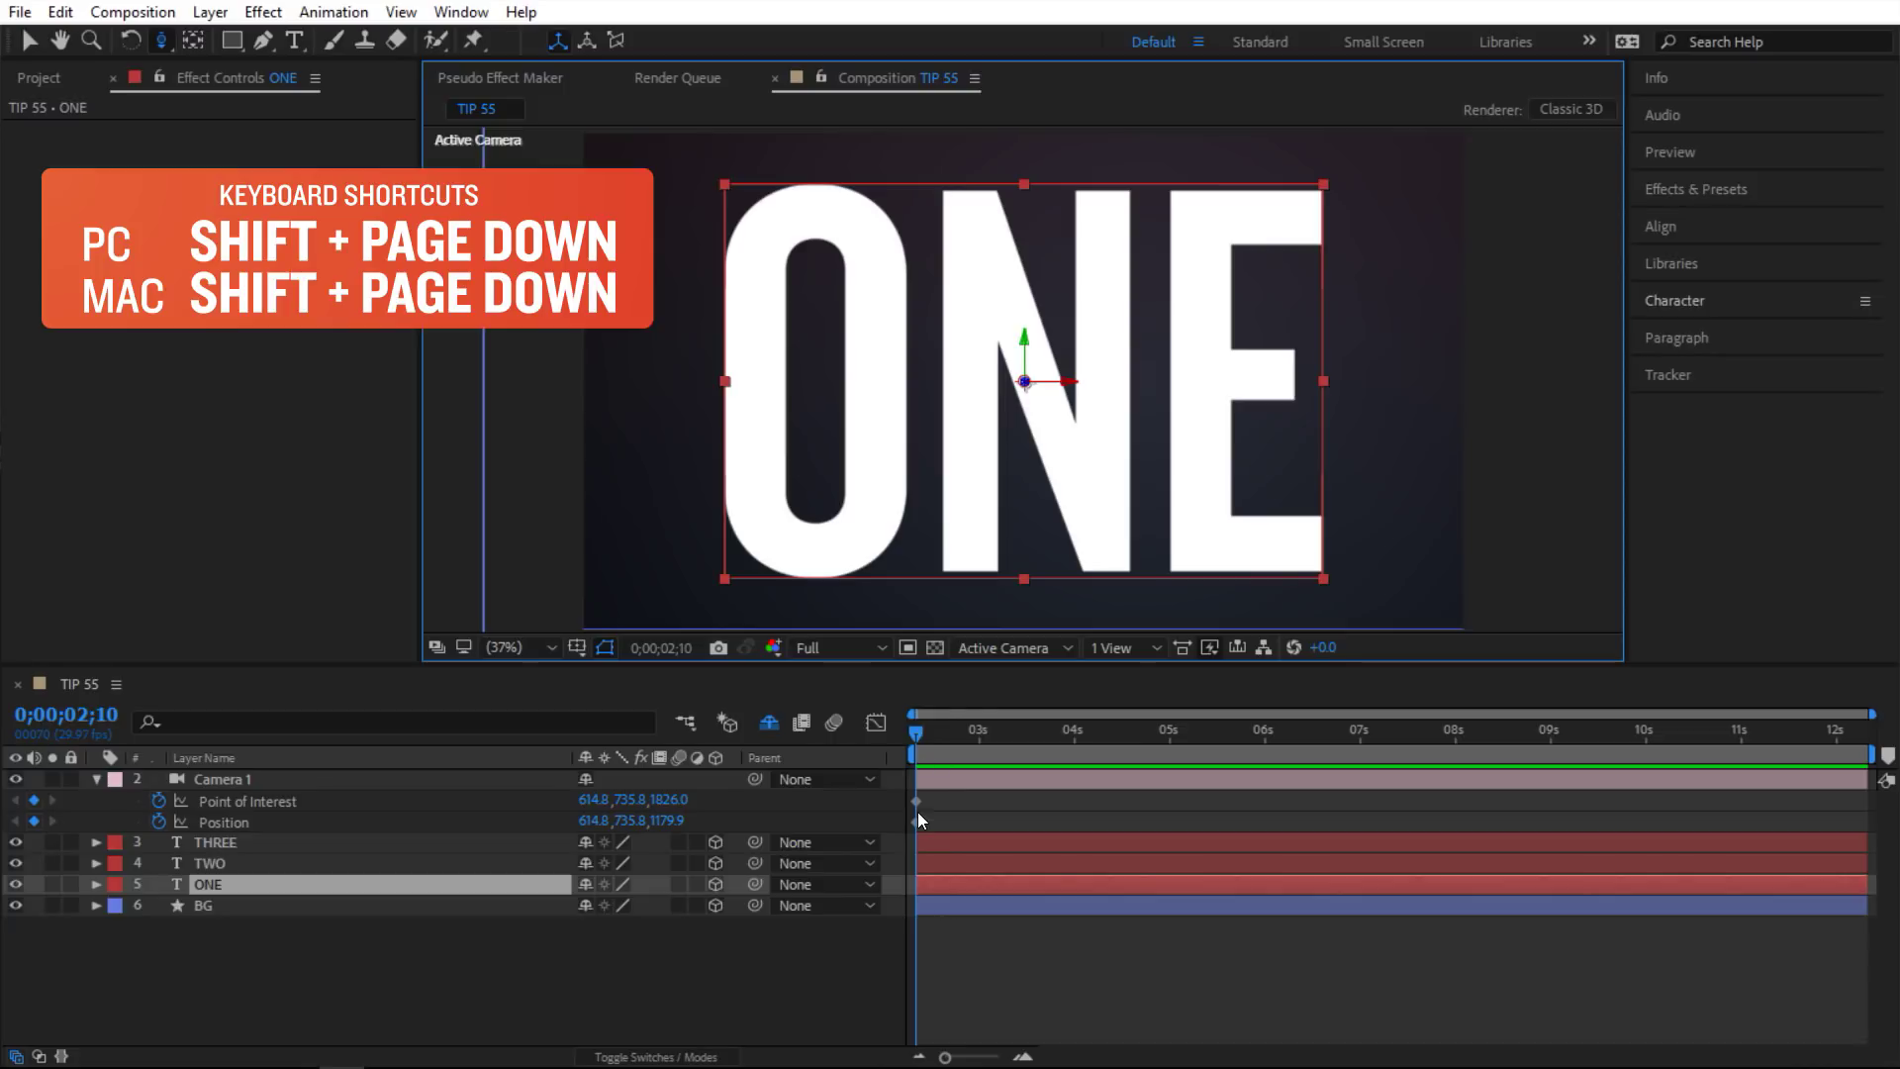
At 0;00;03;00, frame TWO and dolly back to Position 1220.9, 298.4, -723.2
key(shift+Page_Down)
key(shift+Page_Down)
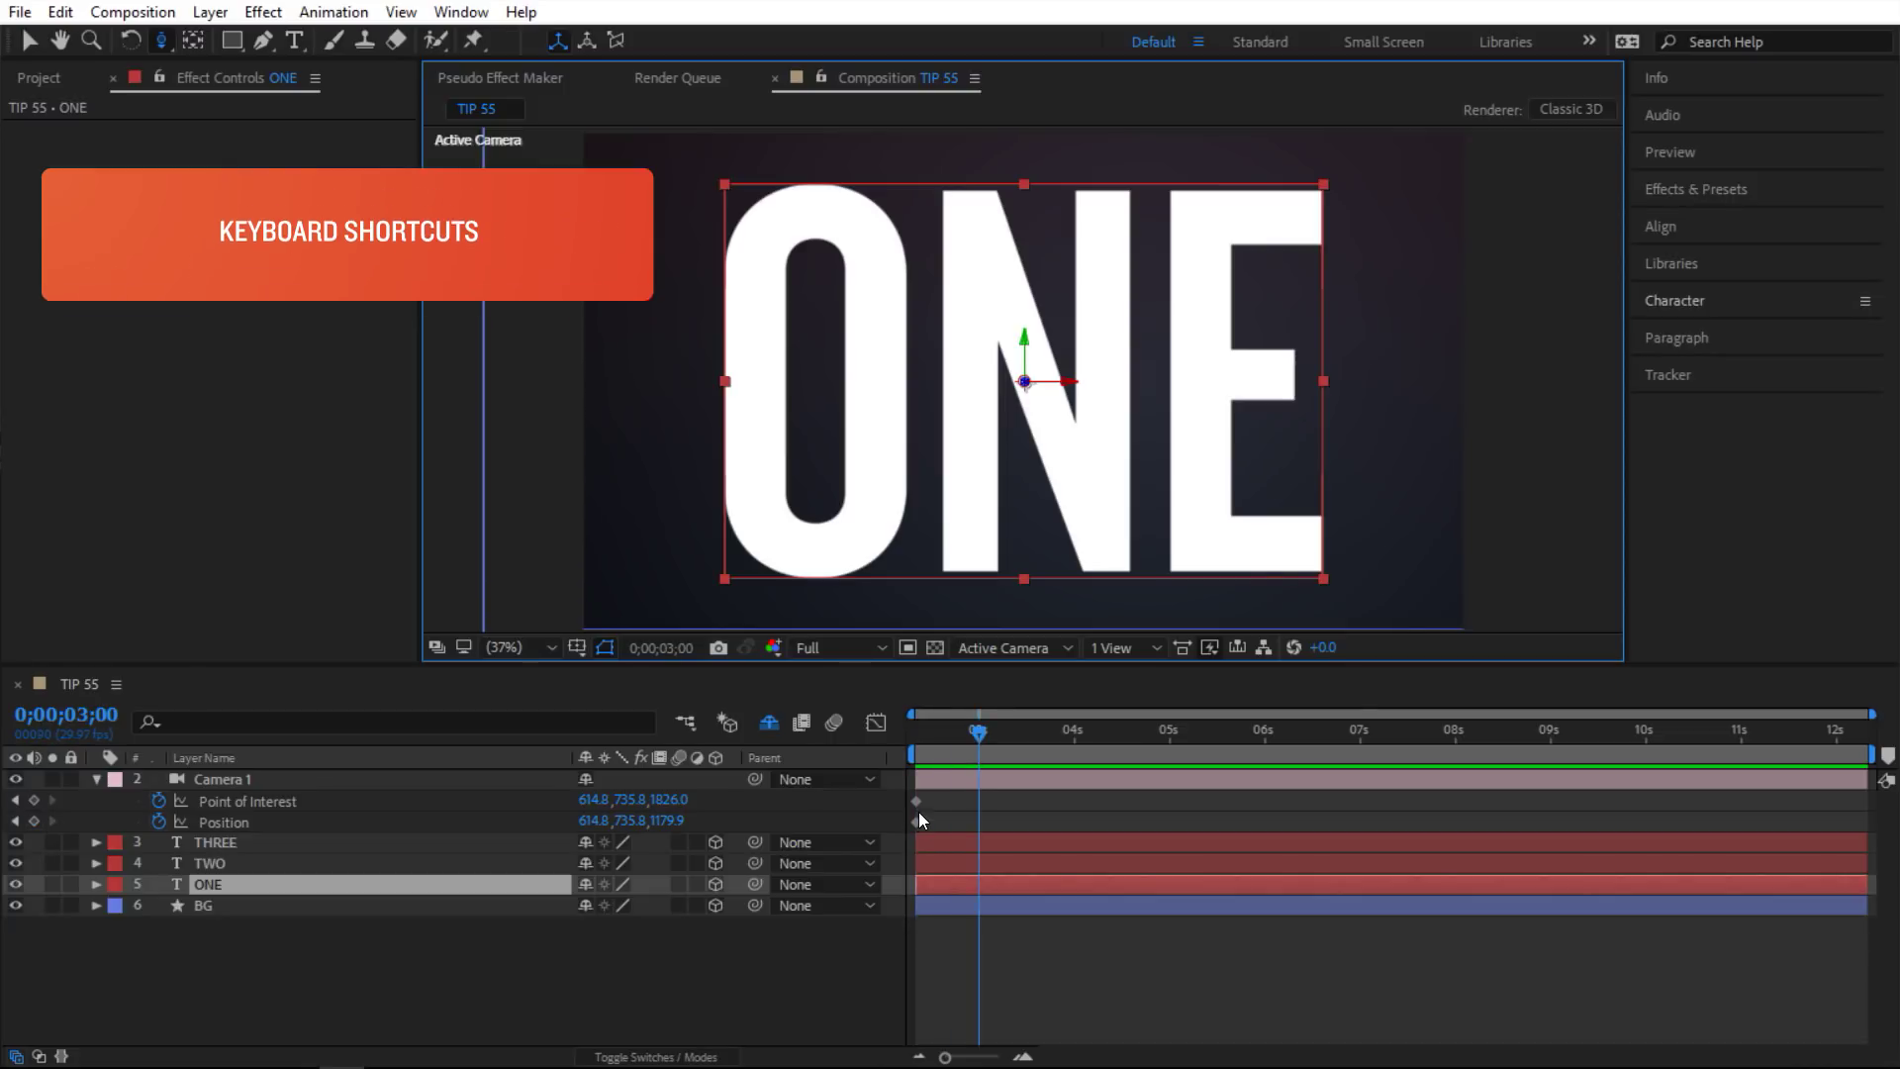
click(319, 863)
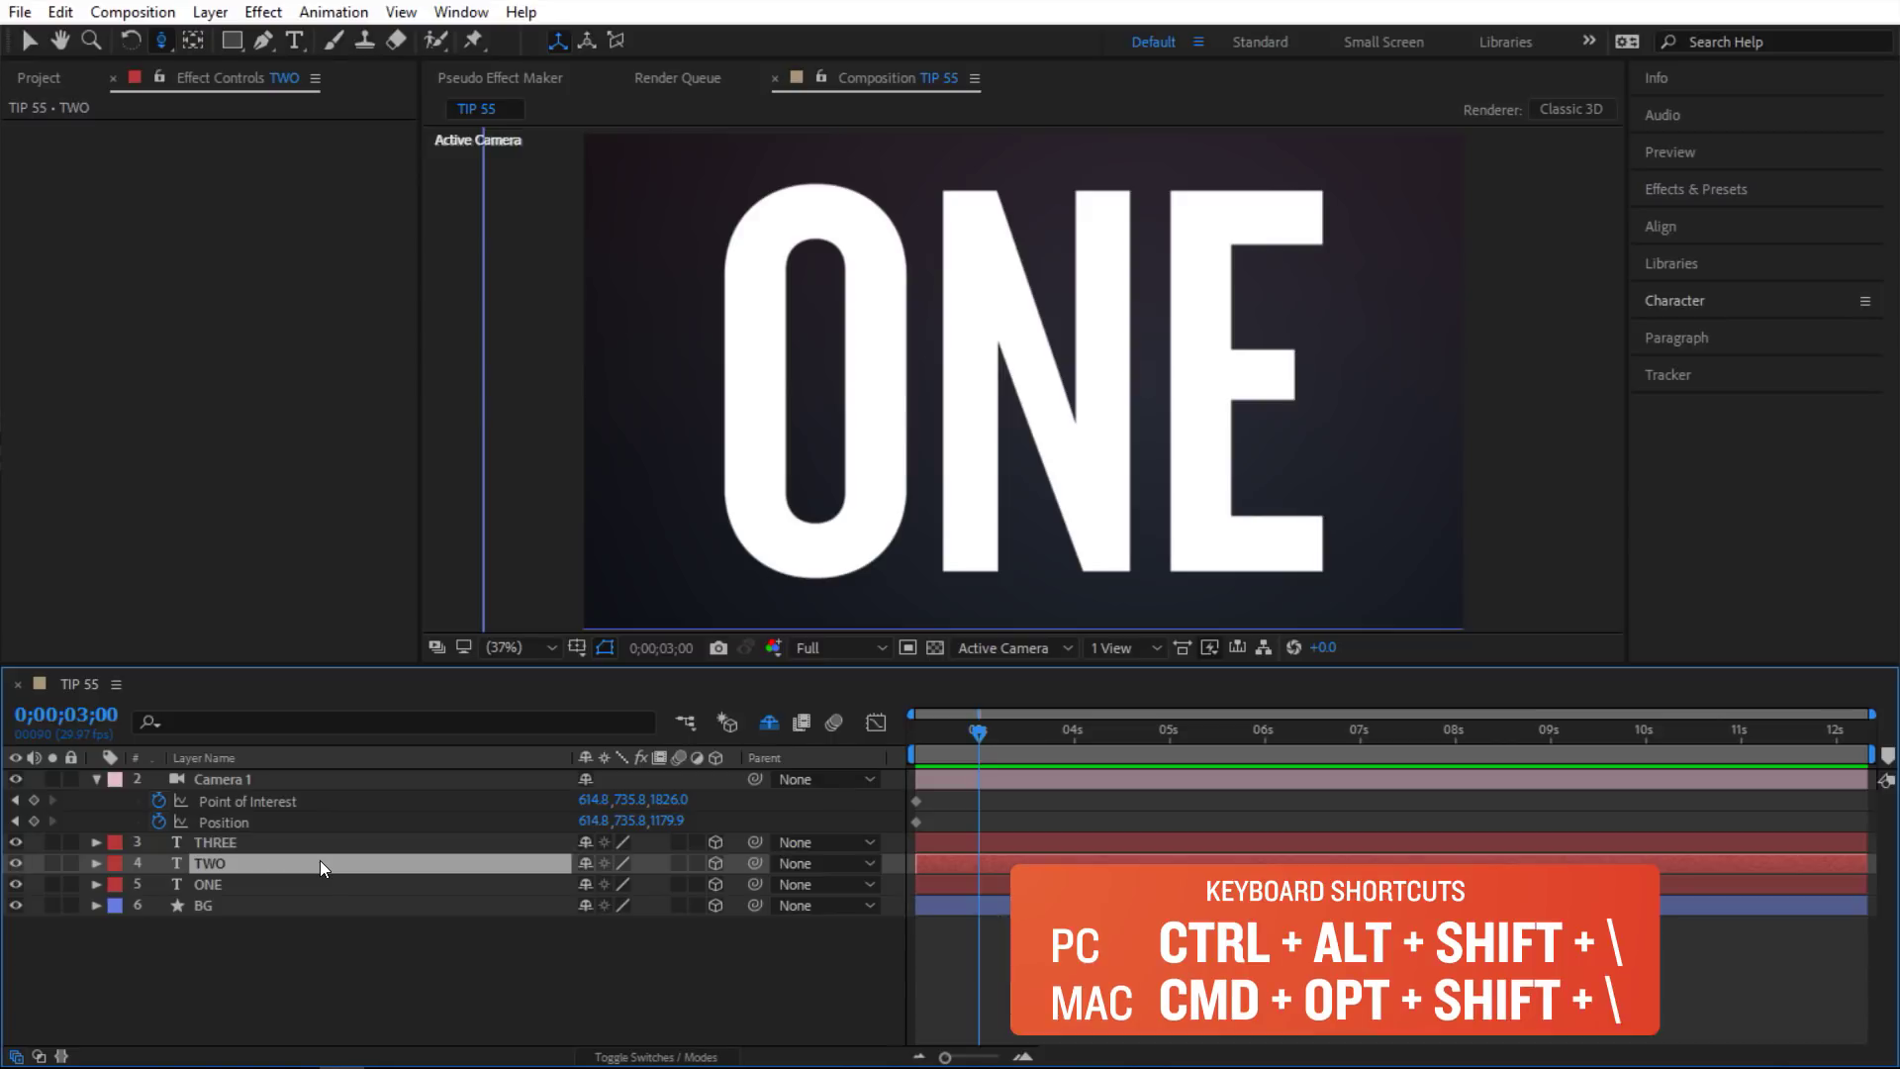
key(ctrl+alt+shift+backslash)
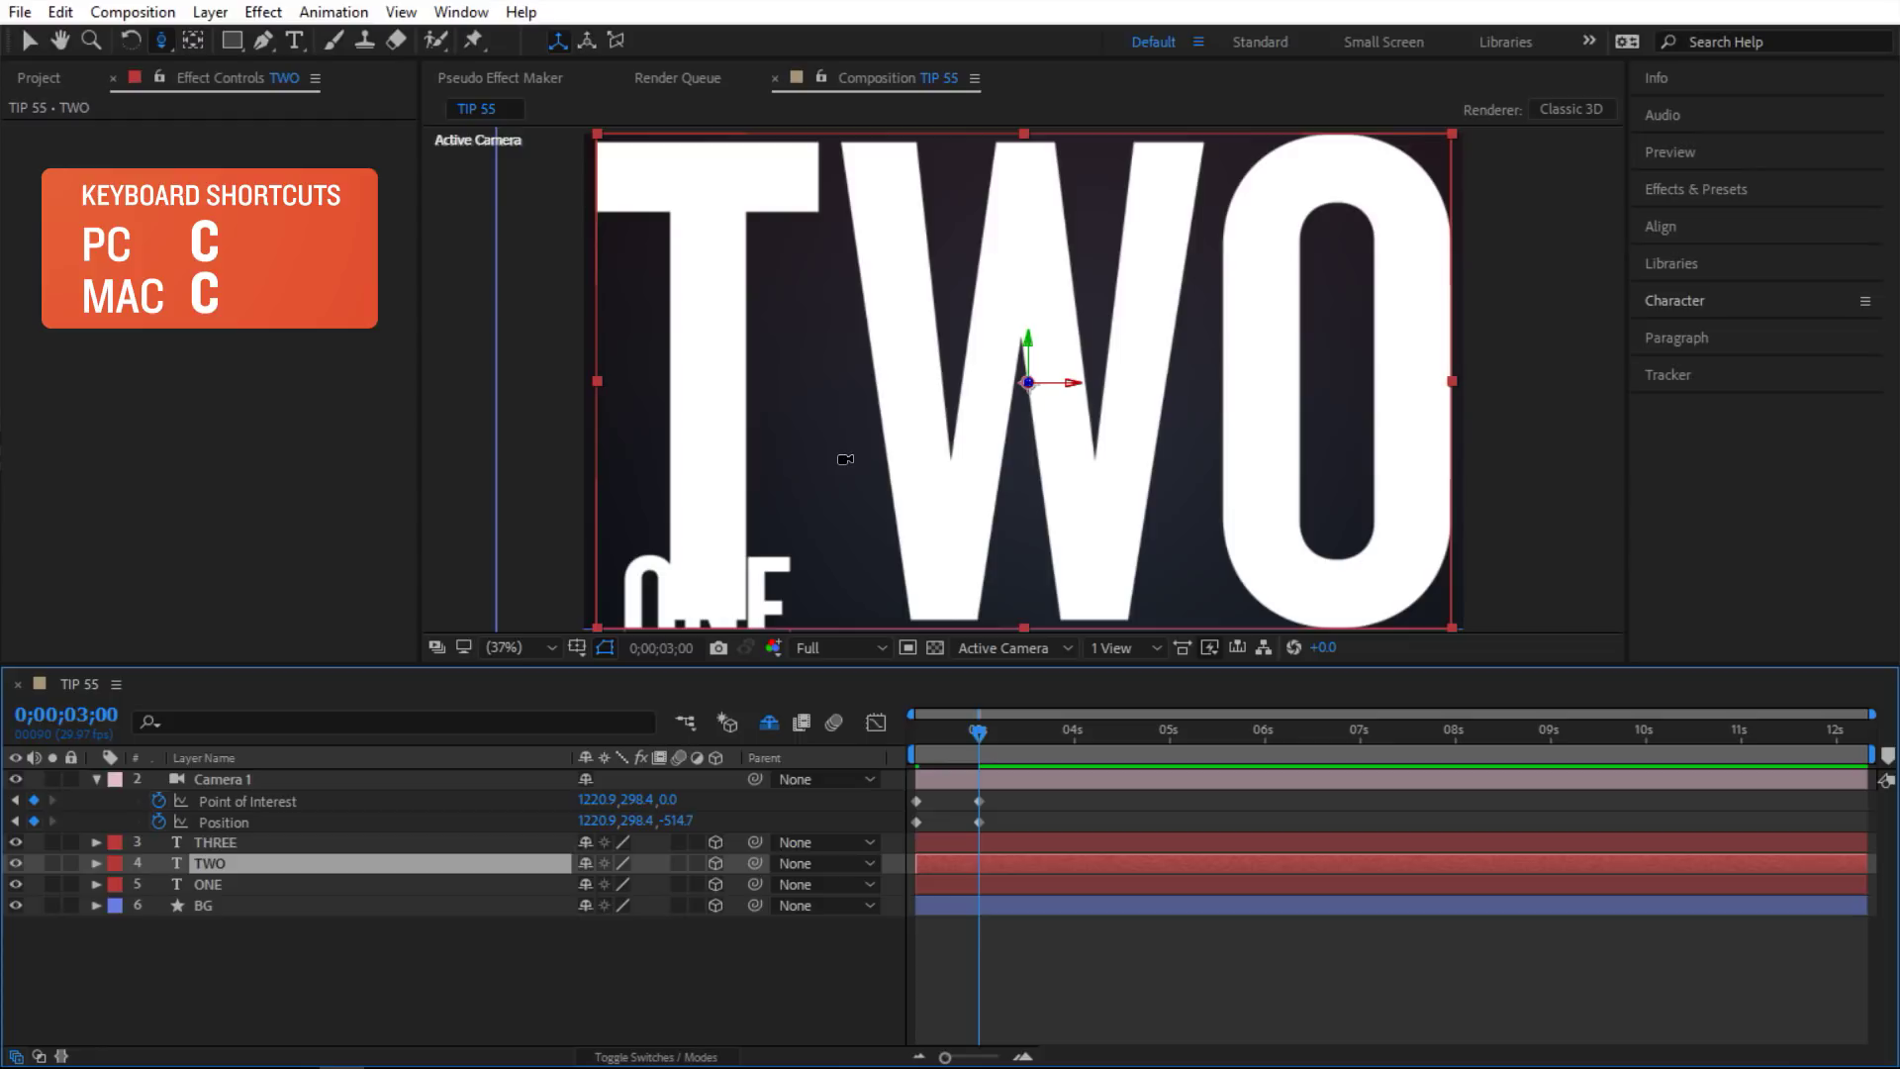
key(c)
key(c)
drag(941, 449, 895, 636)
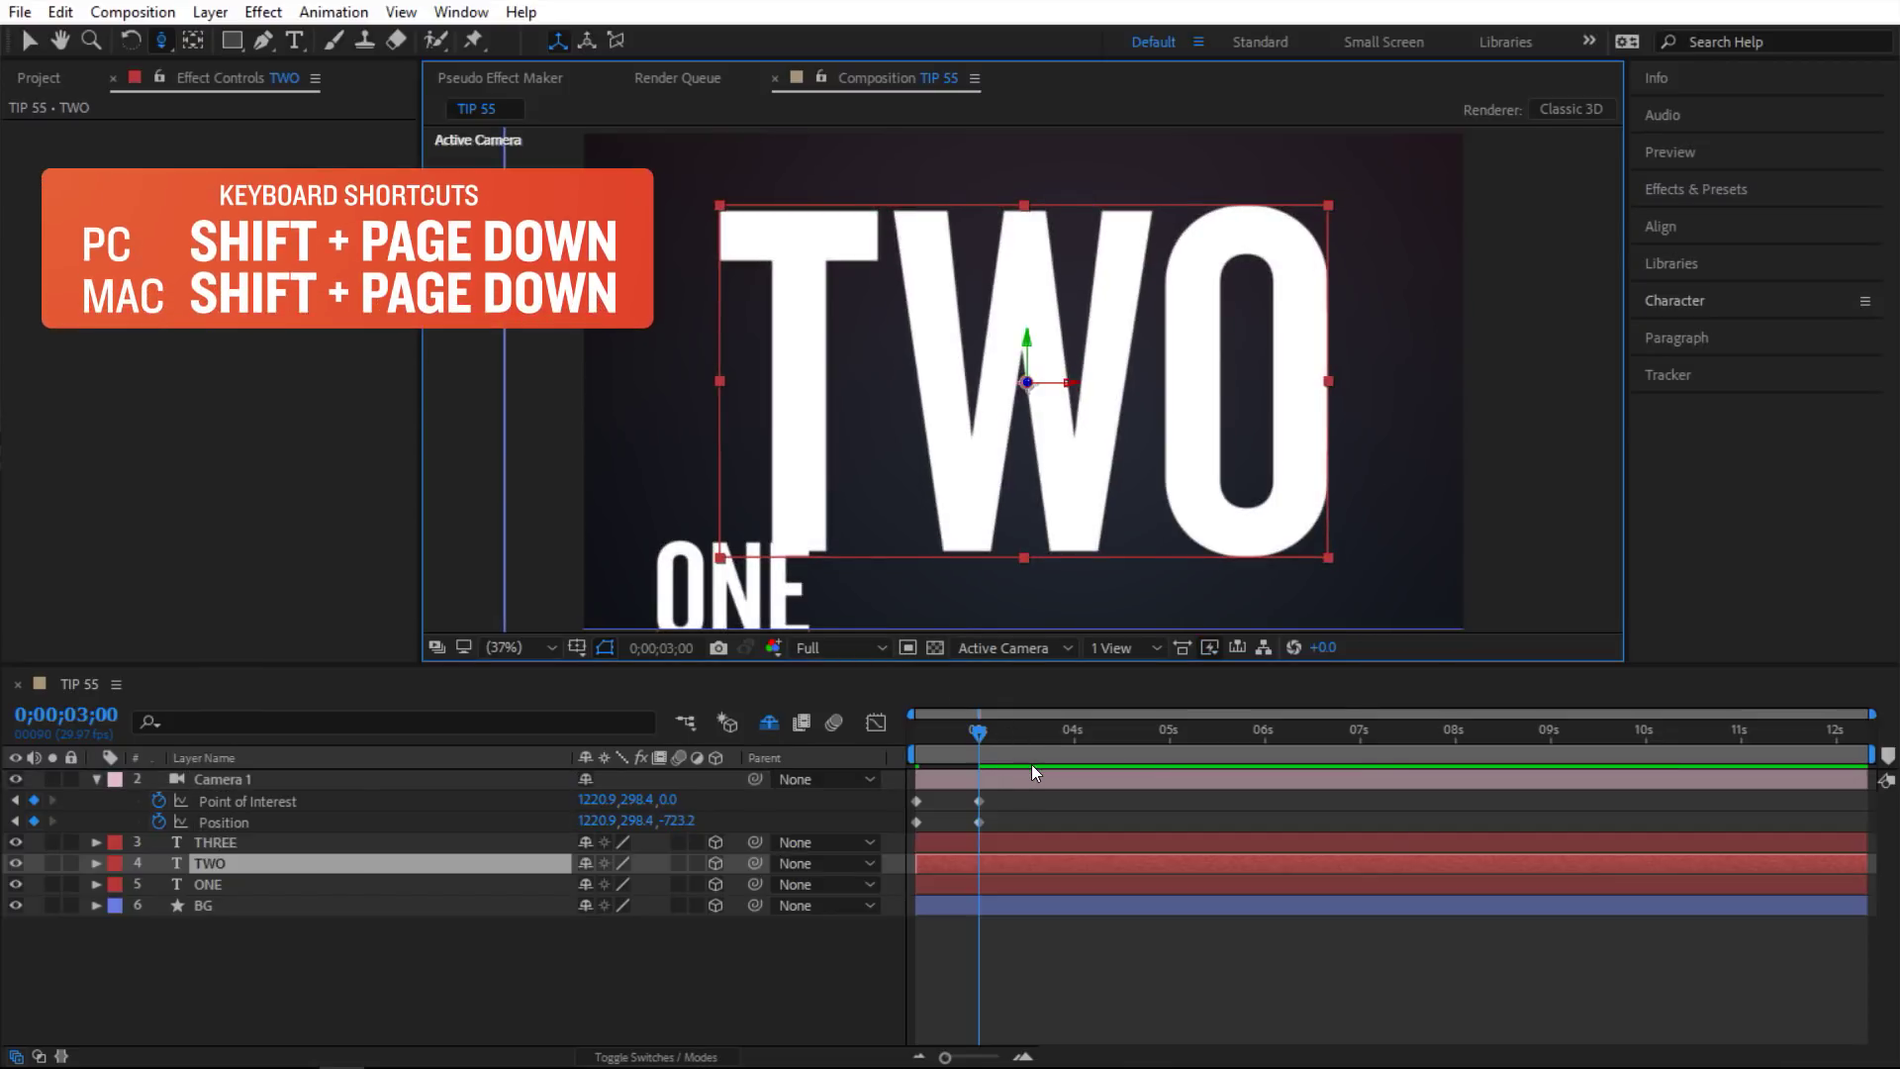
key(shift+Page_Down)
key(shift+Page_Down)
At 0;00;03;20, frame THREE and dolly back to Position 1889.2, 812.7, -2344.1
click(282, 842)
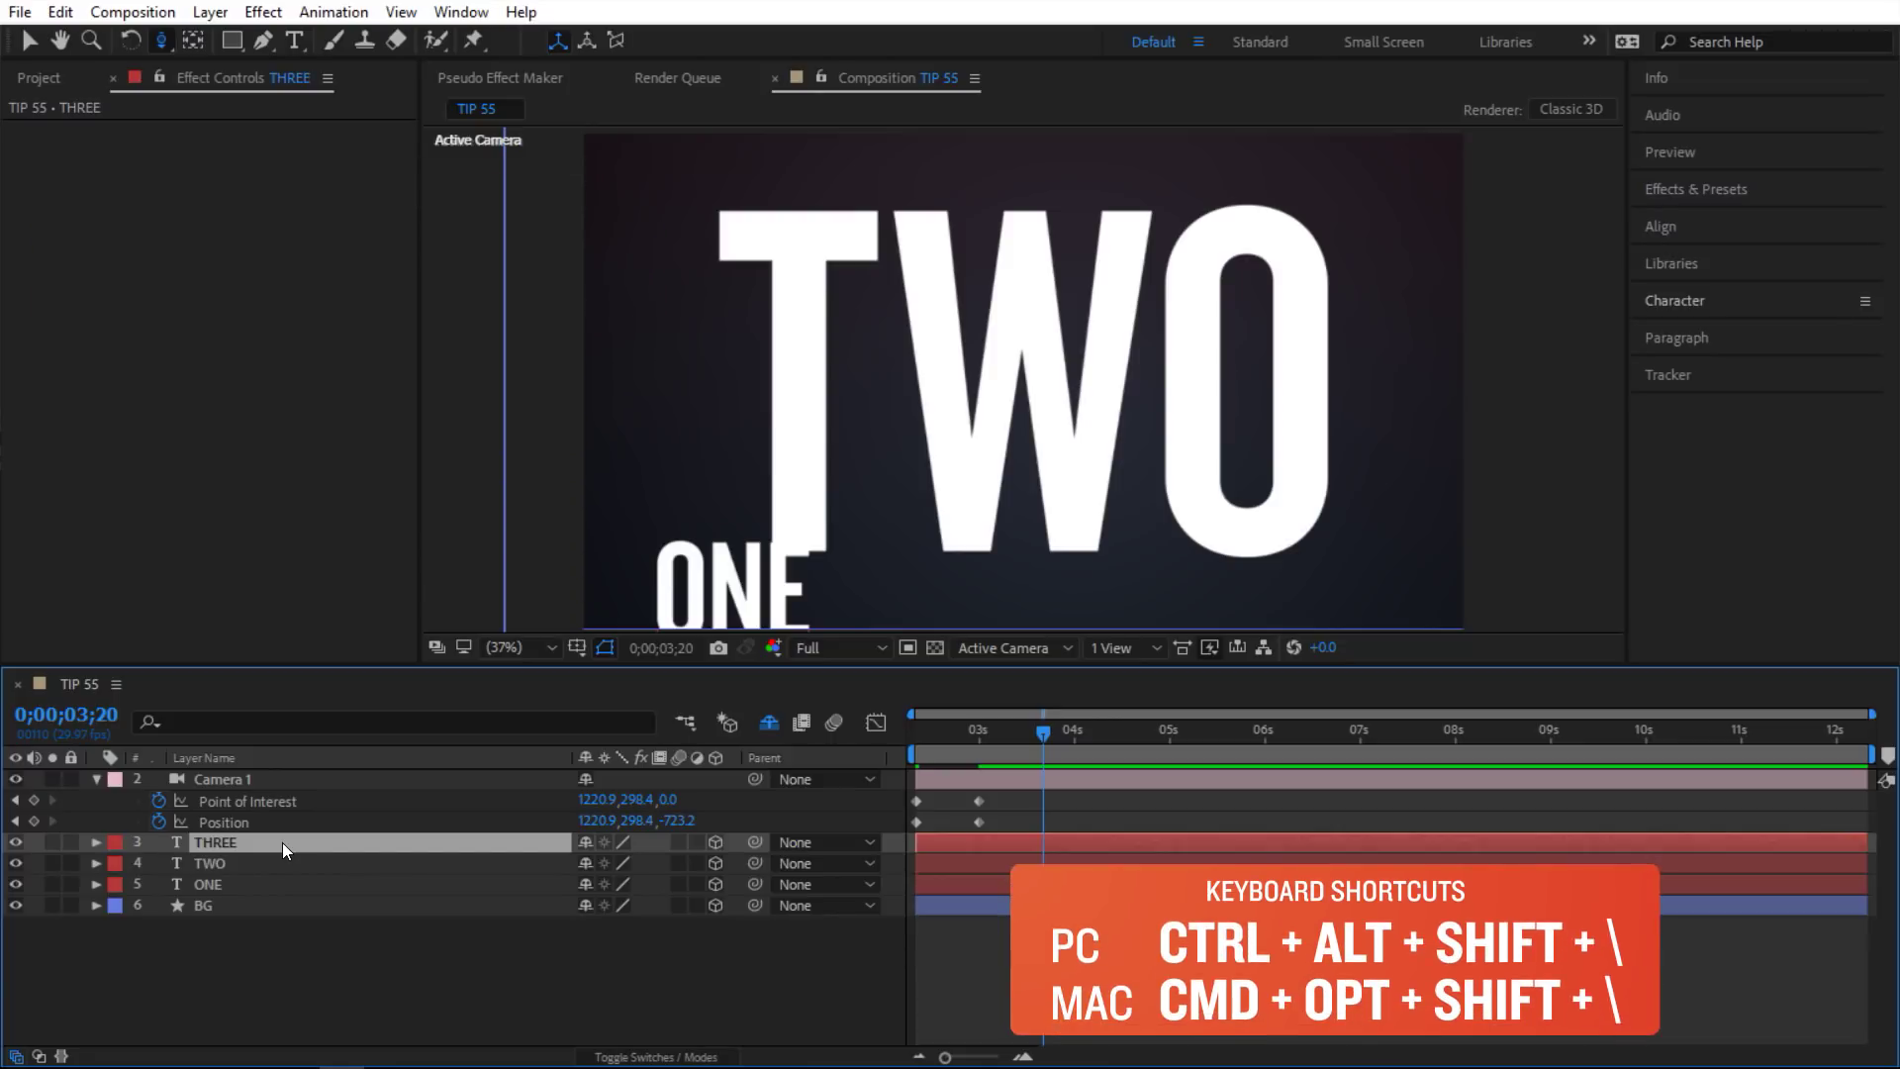
key(ctrl+alt+shift+backslash)
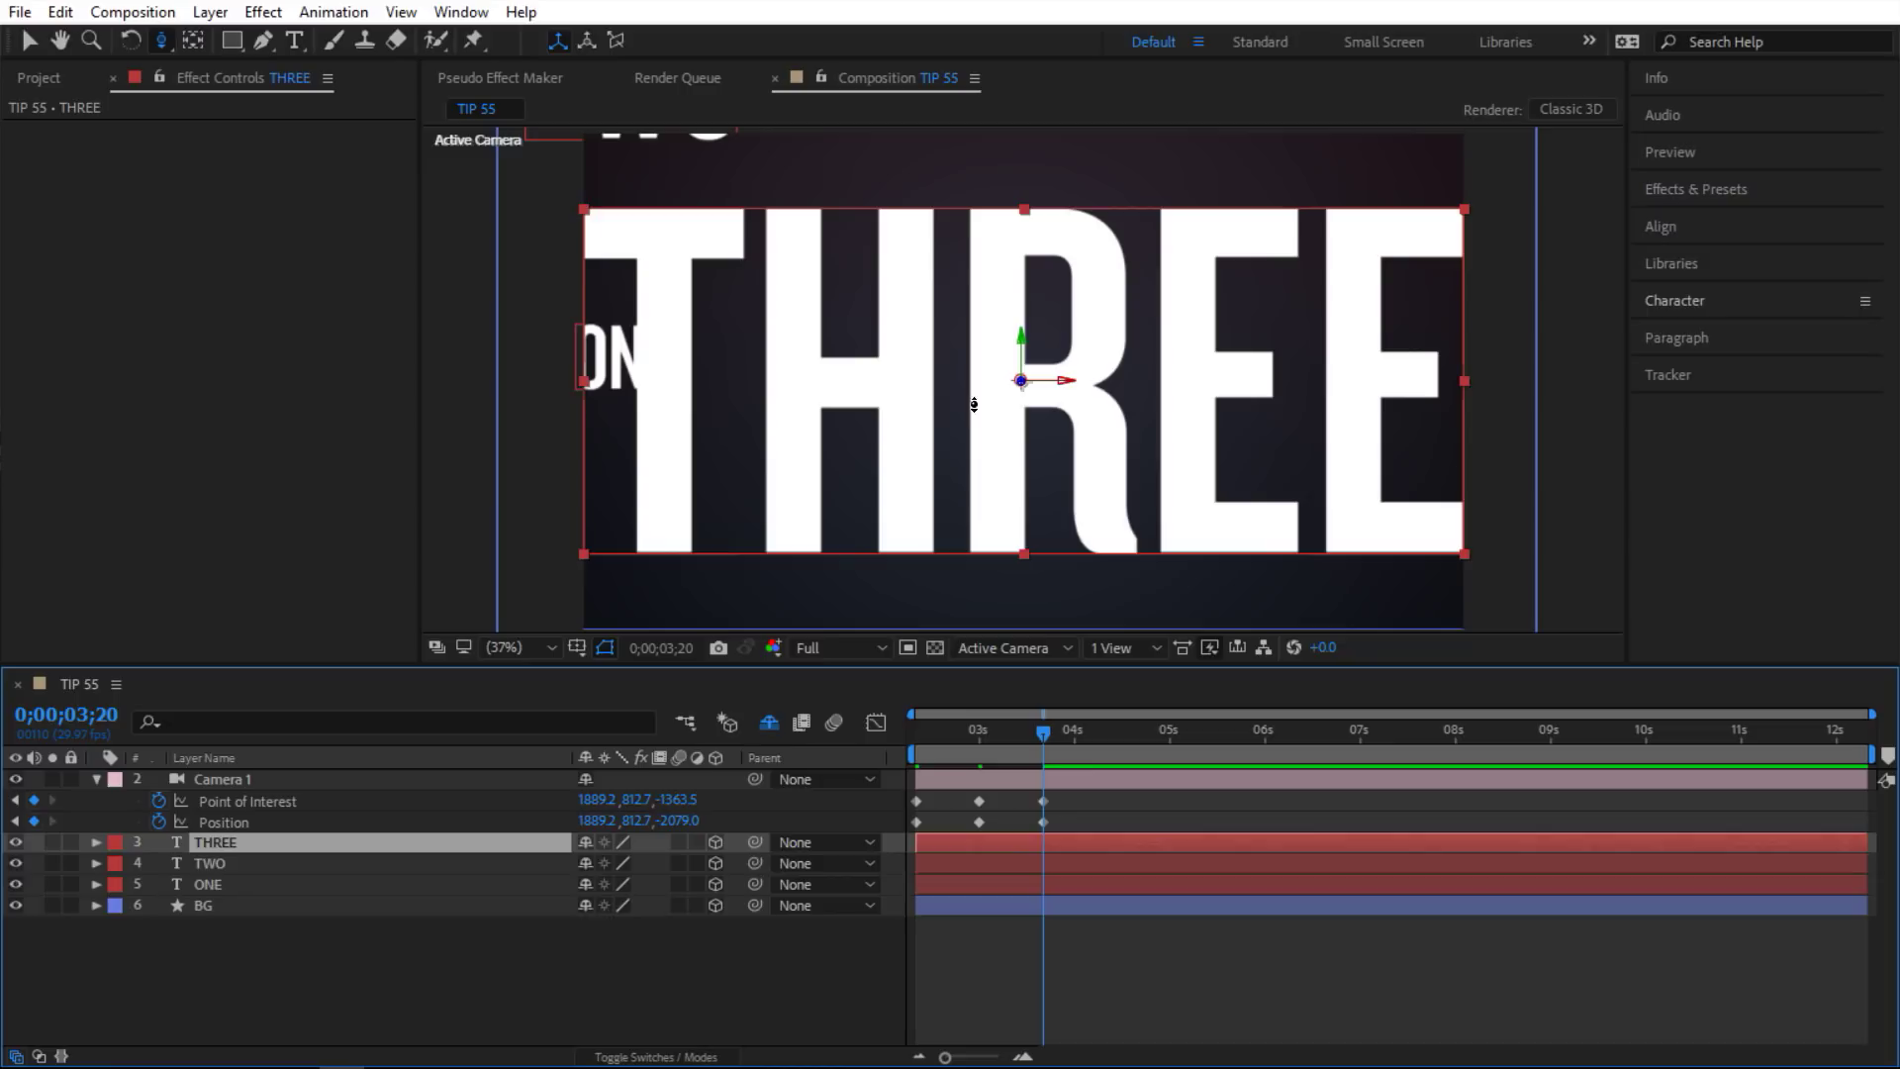
drag(974, 404, 973, 598)
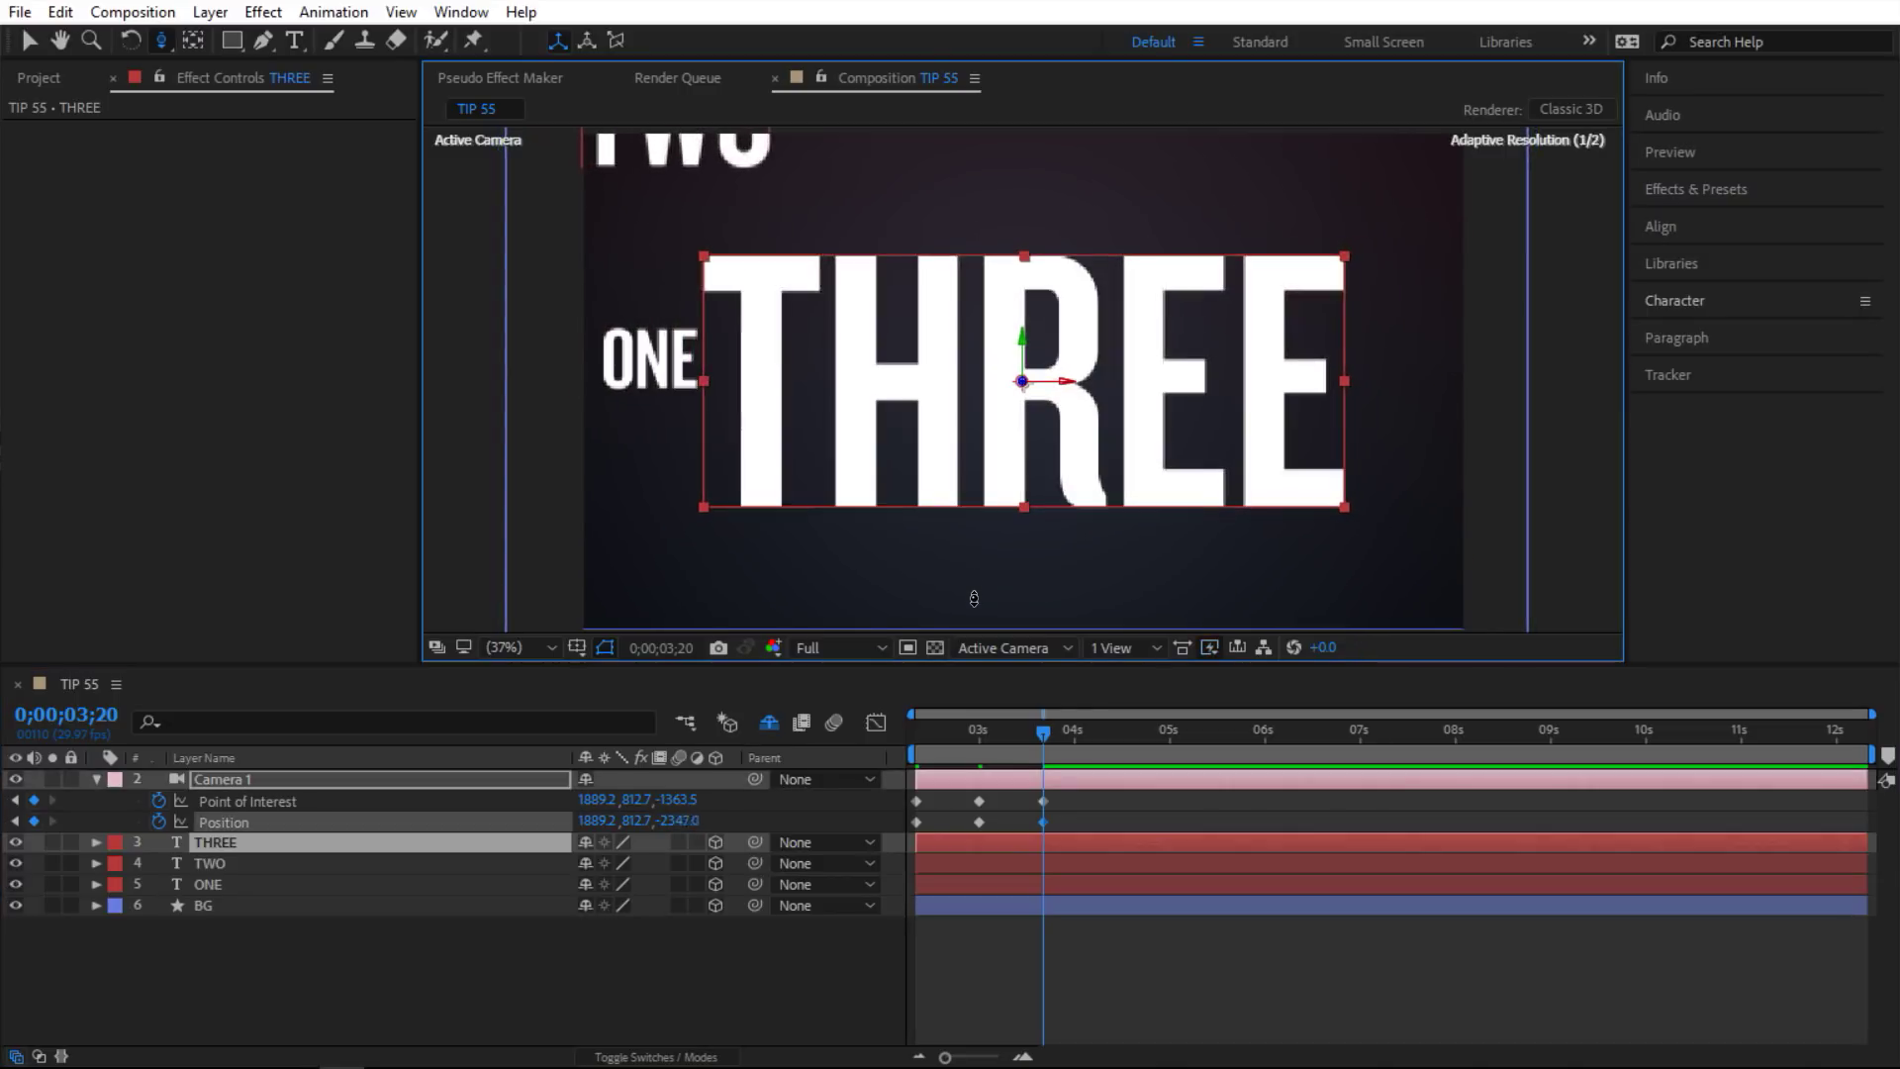
drag(942, 780, 895, 830)
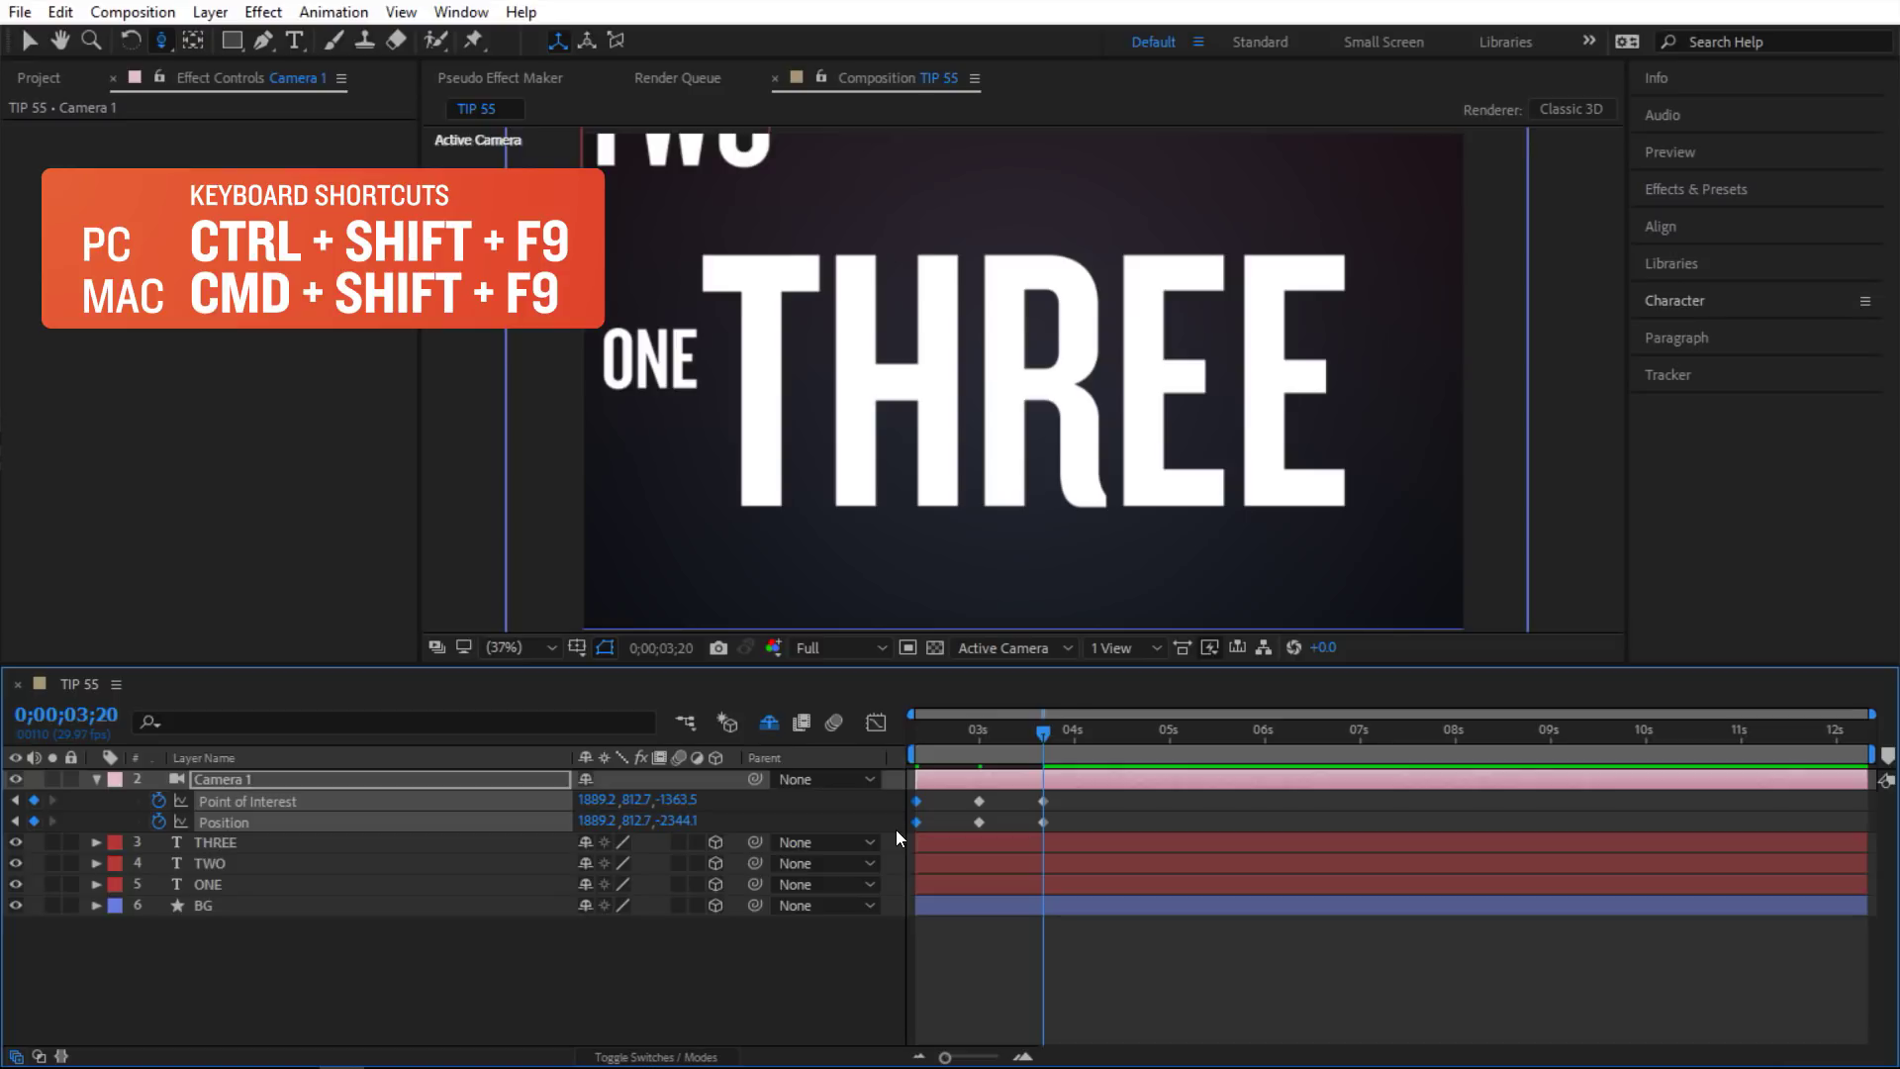
Ease out the first keyframes, ease into the 3;20 ones, and make the 3-second keyframes auto-Bezier
key(ctrl+shift+F9)
drag(1013, 793, 1069, 836)
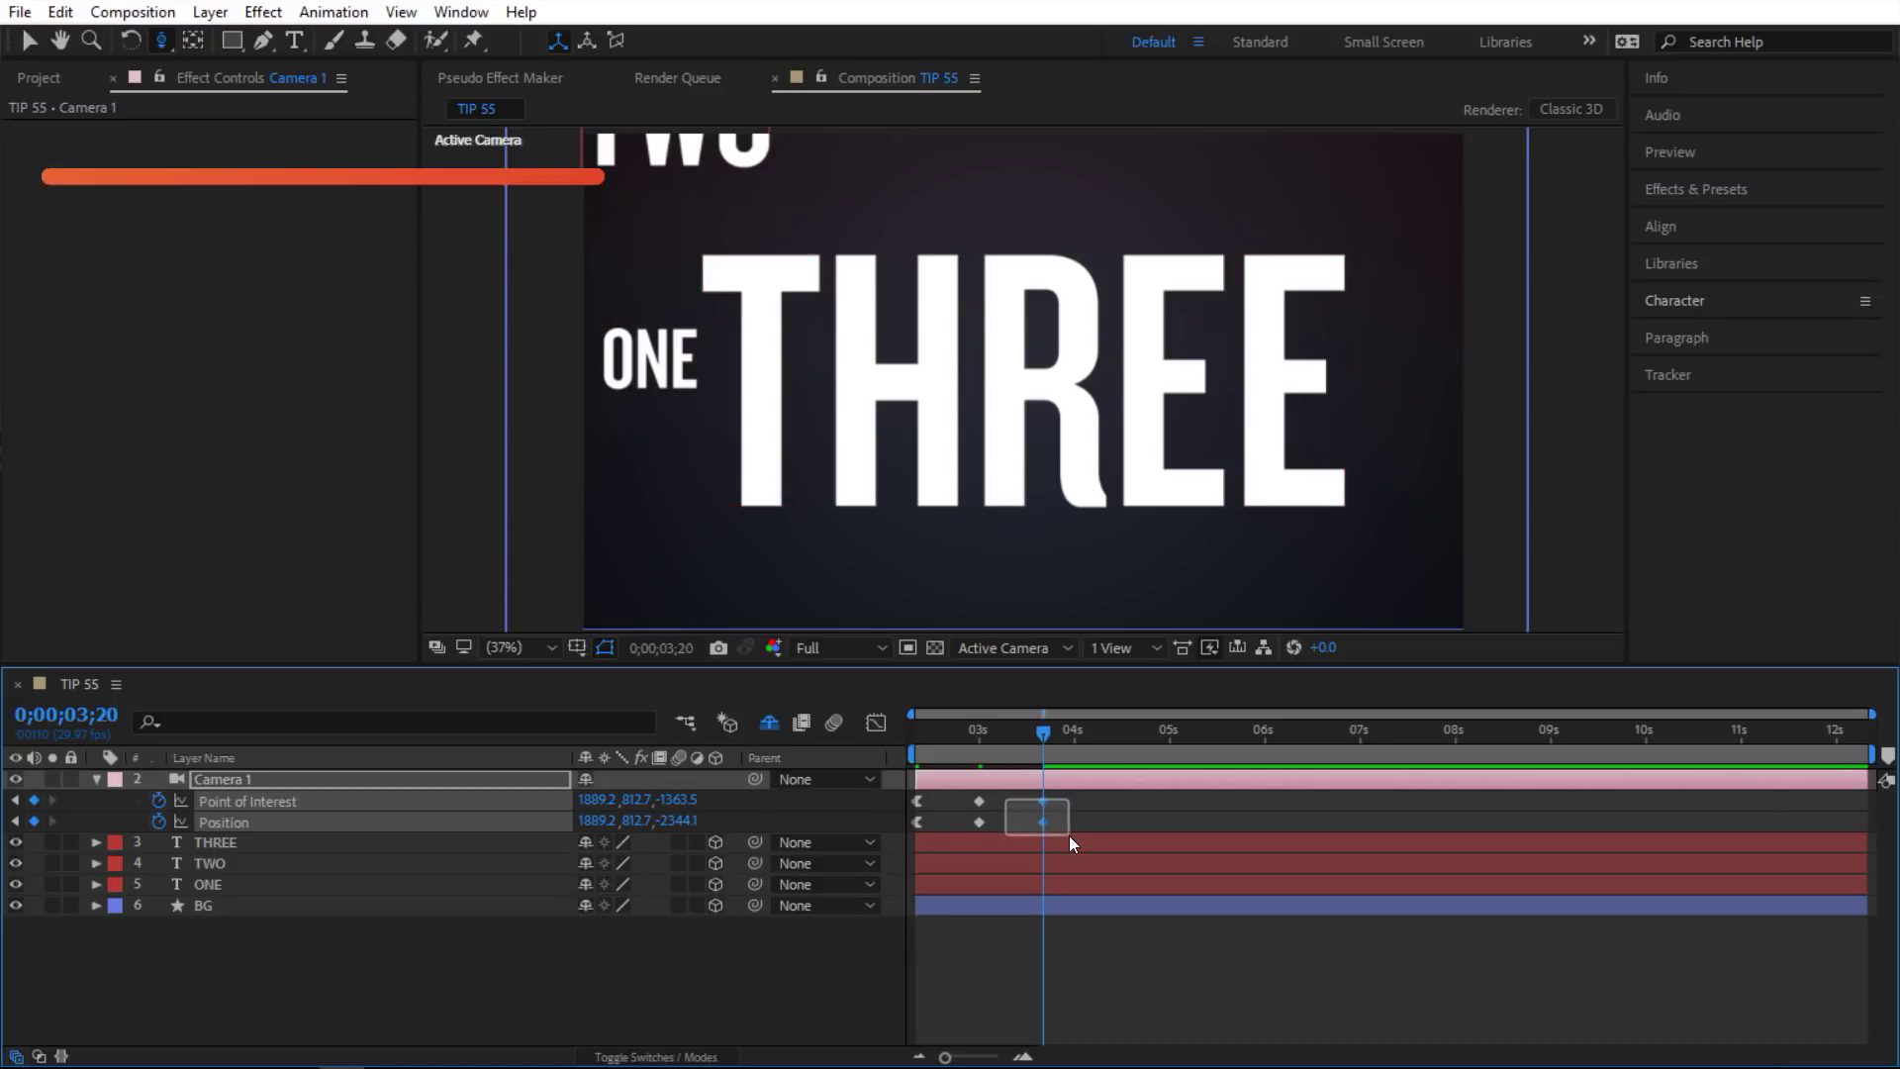
key(shift+F9)
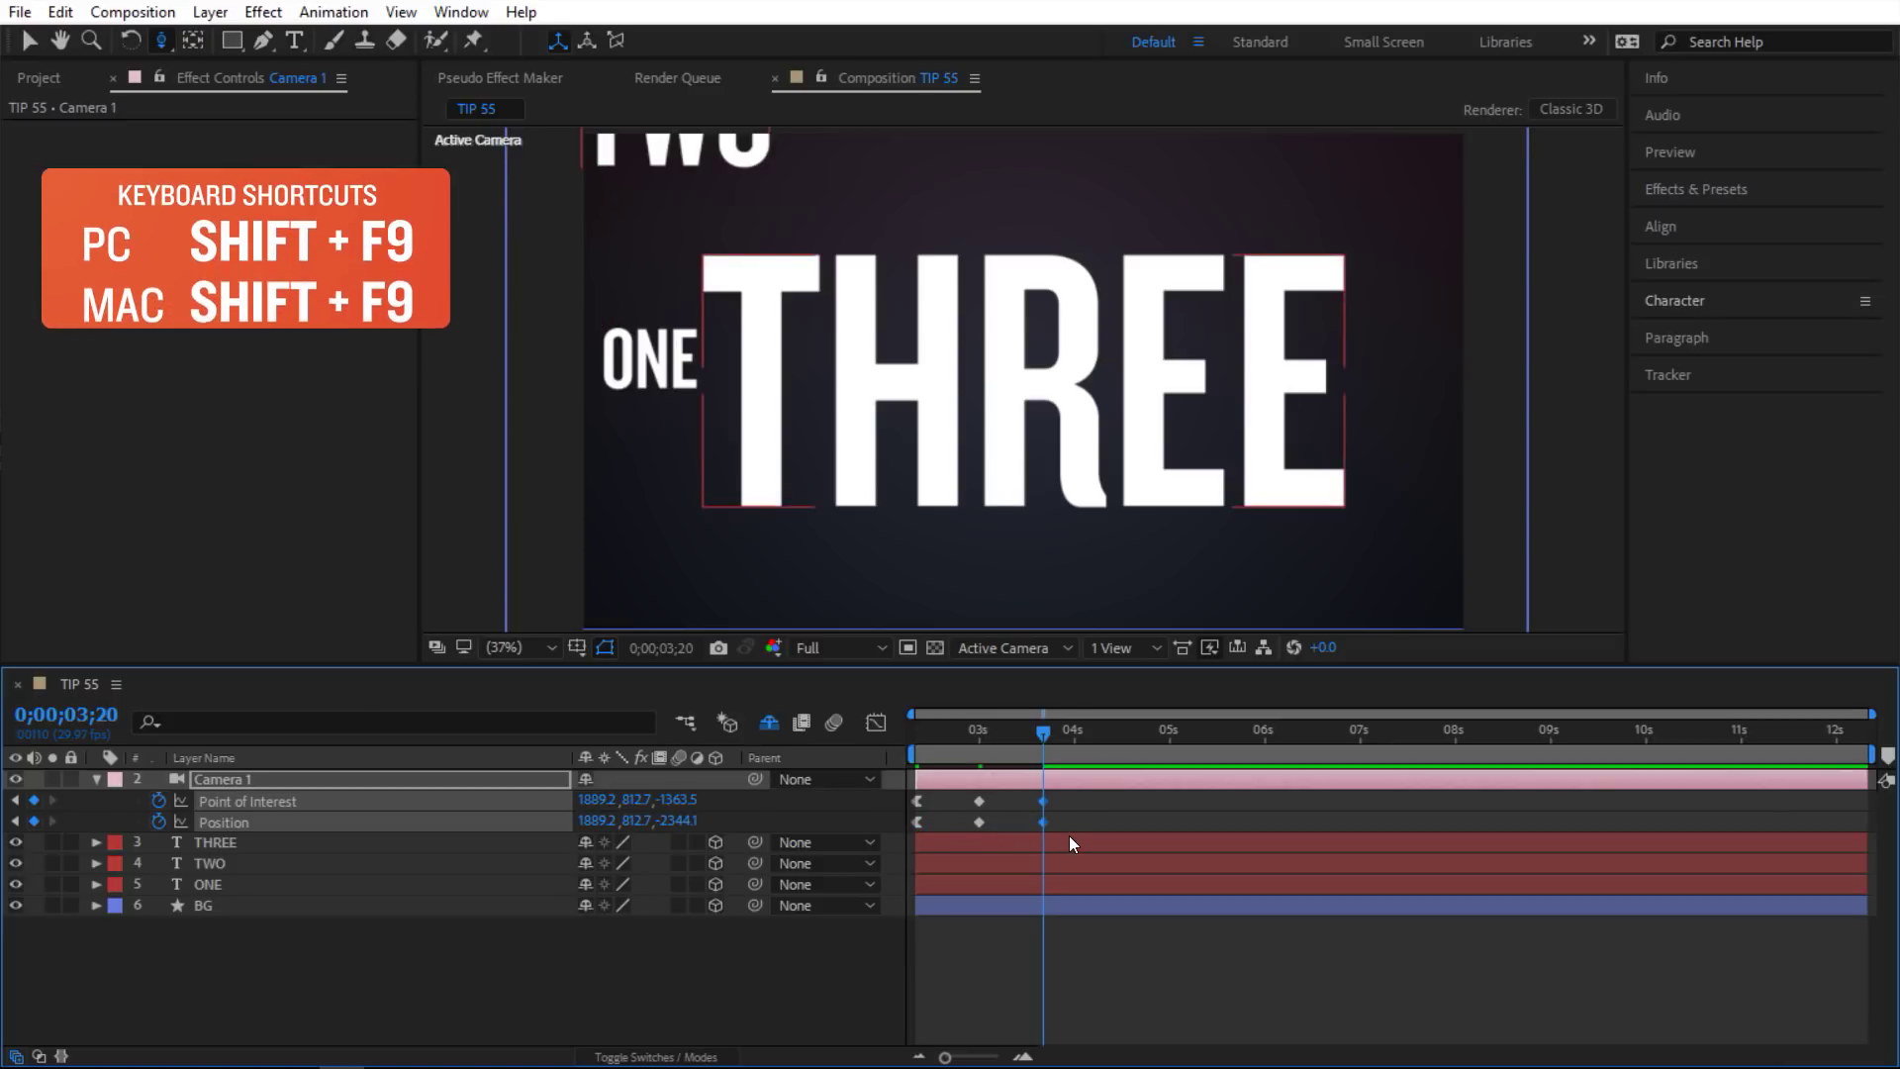
drag(999, 799, 980, 827)
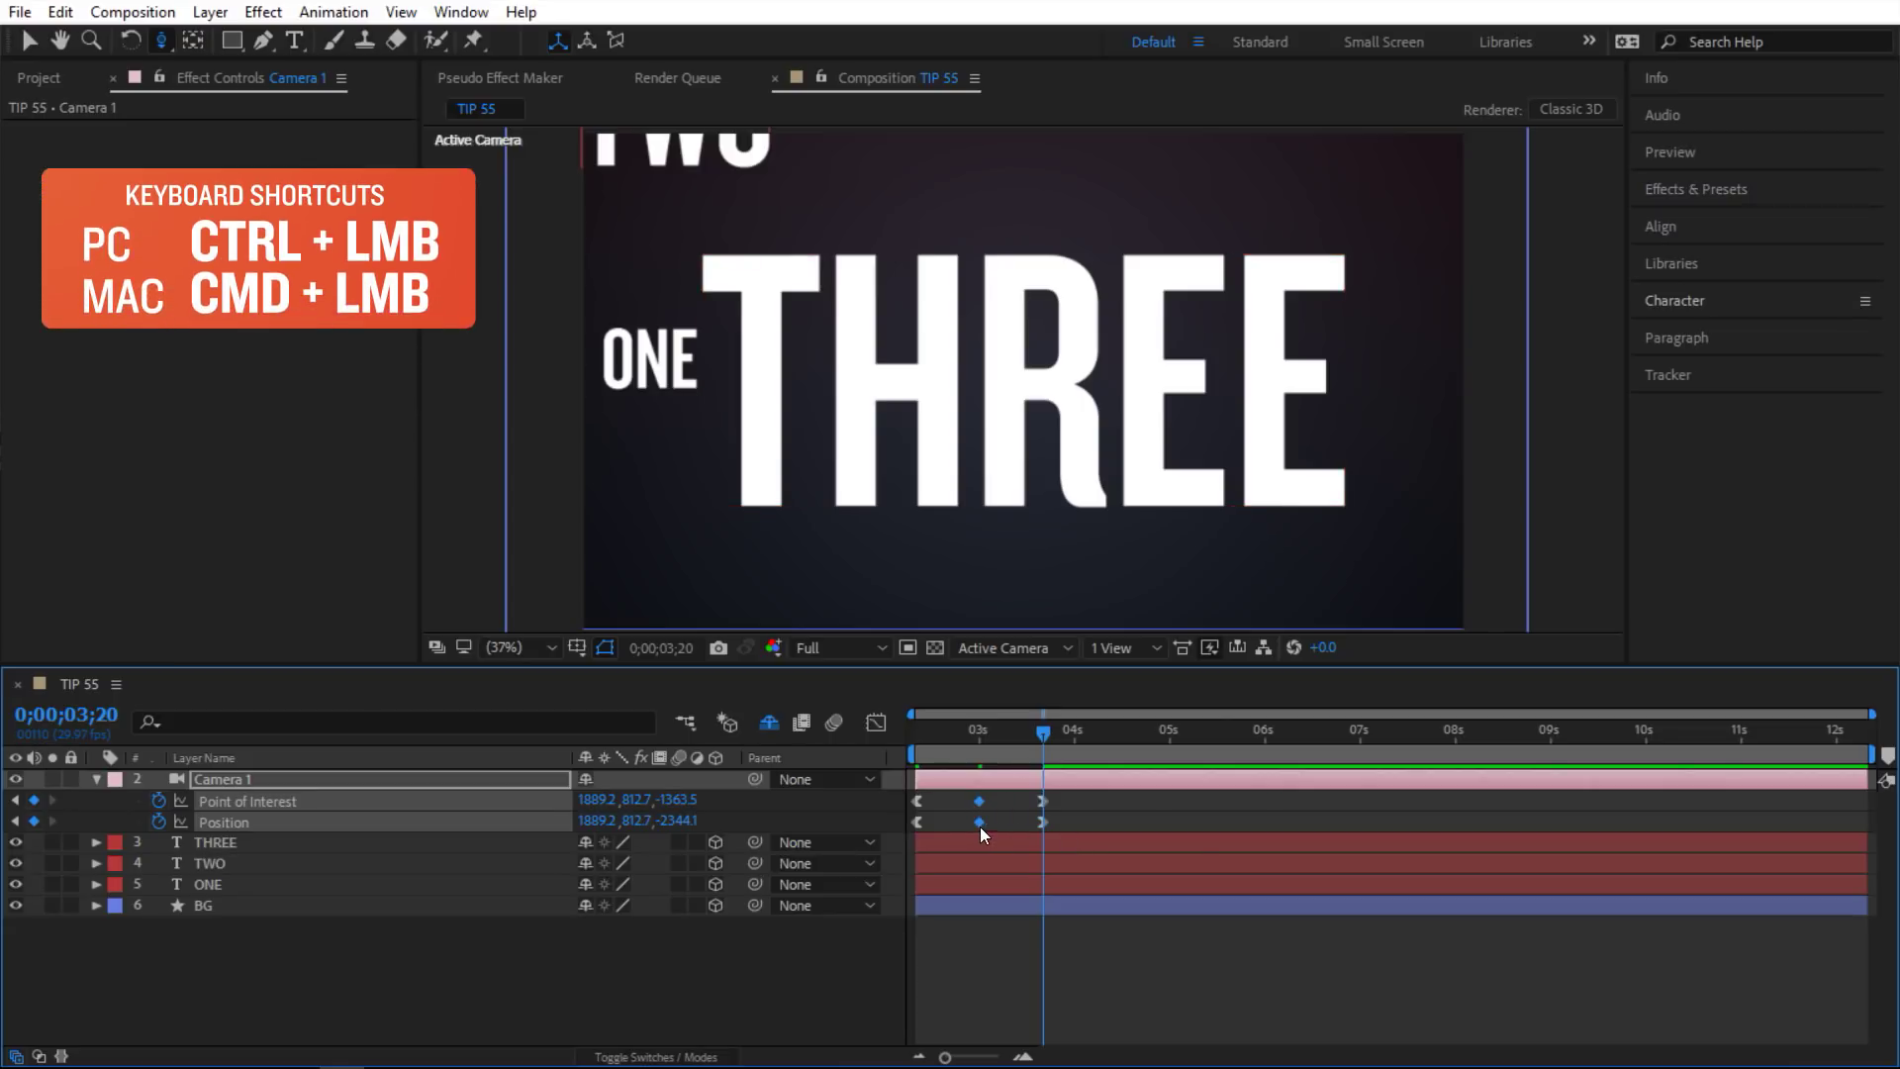
ctrl+click(982, 823)
drag(1001, 744, 1035, 823)
click(1022, 842)
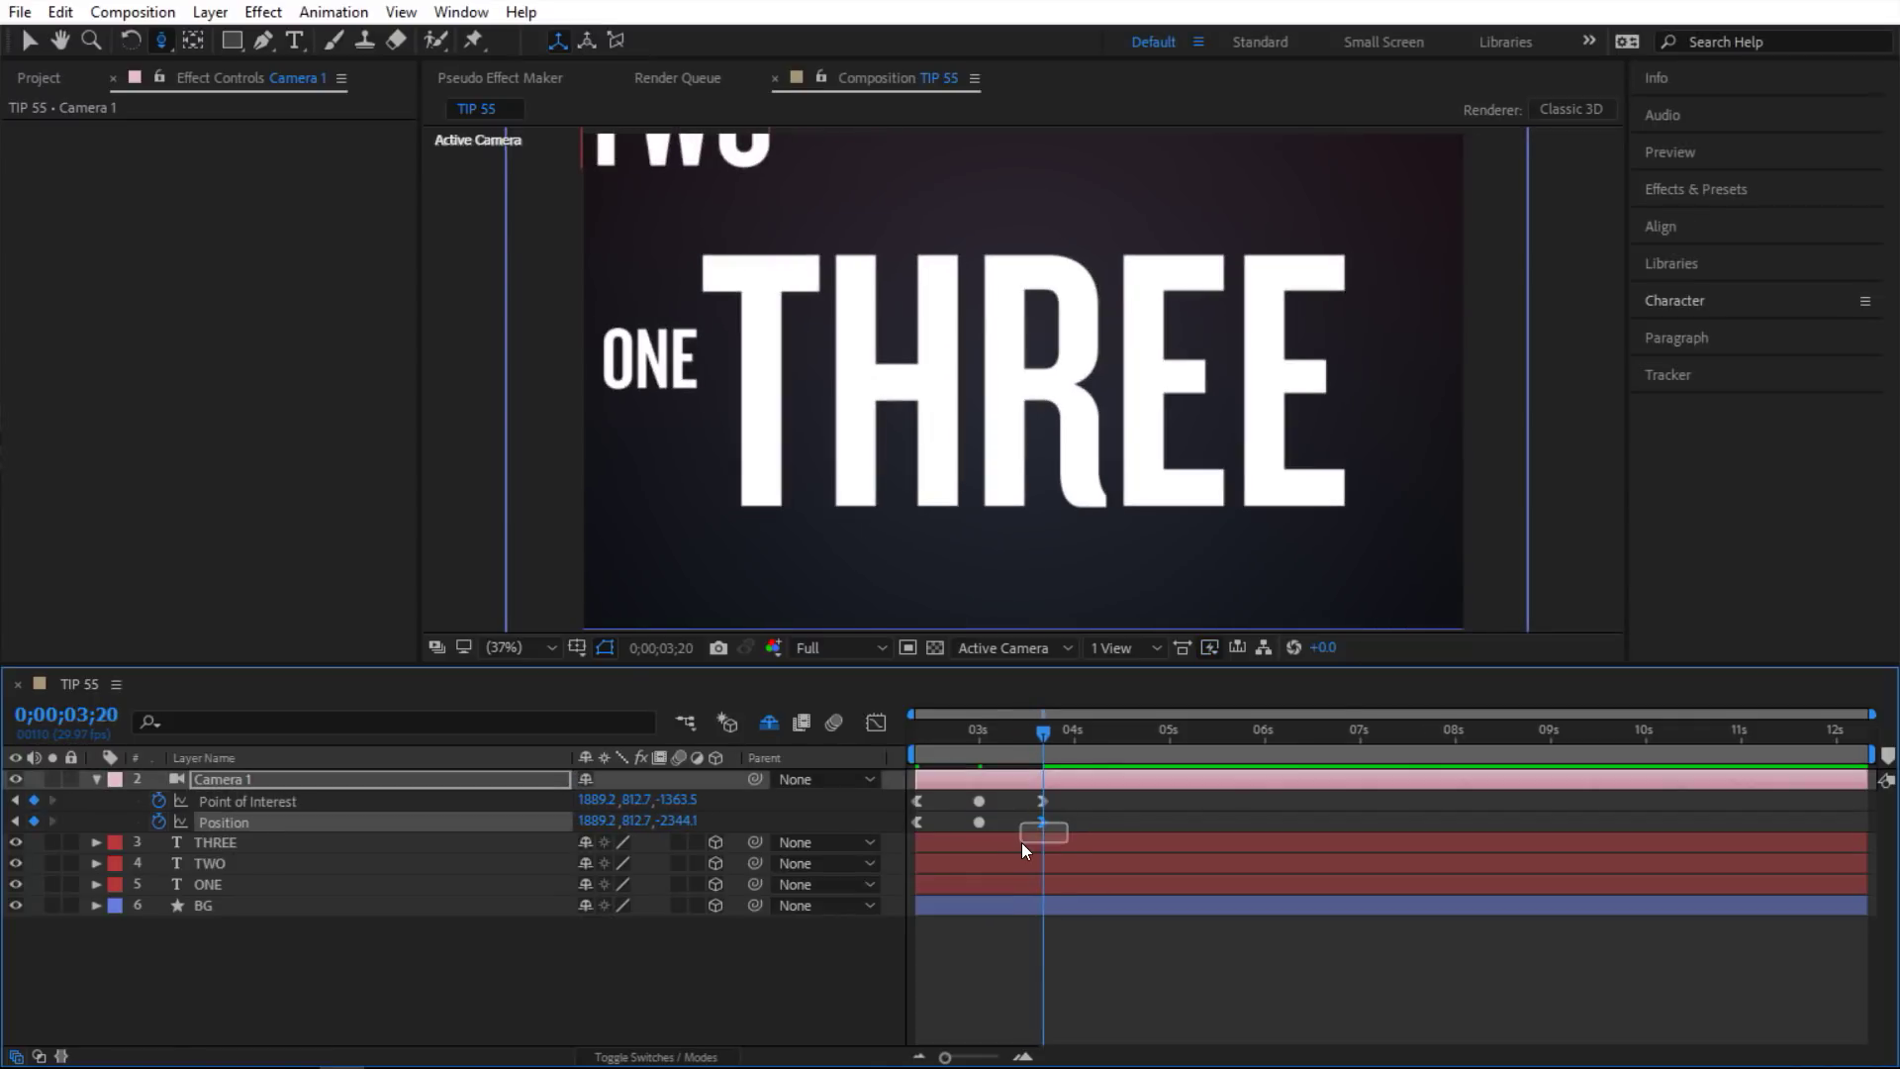
Adjust the final Position keyframe's incoming influence in Keyframe Velocity
key(ctrl+shift+k)
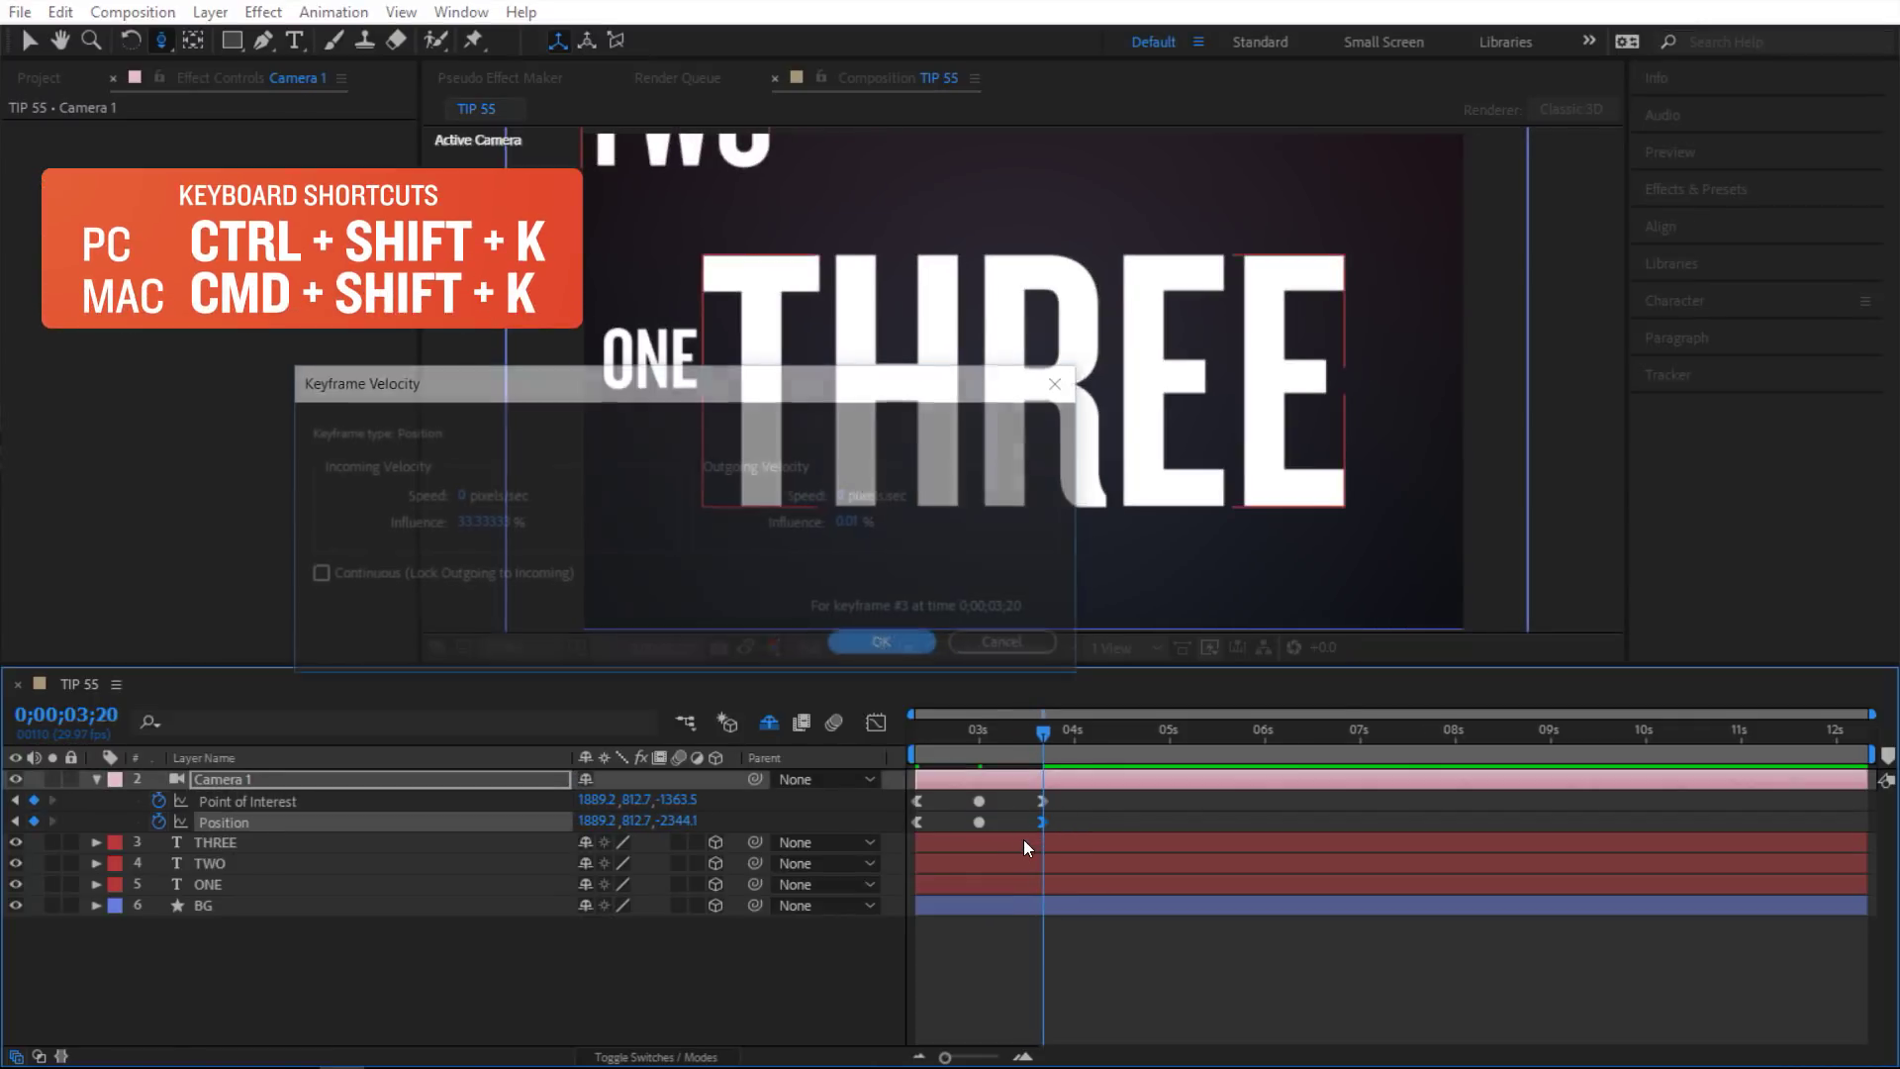
click(495, 525)
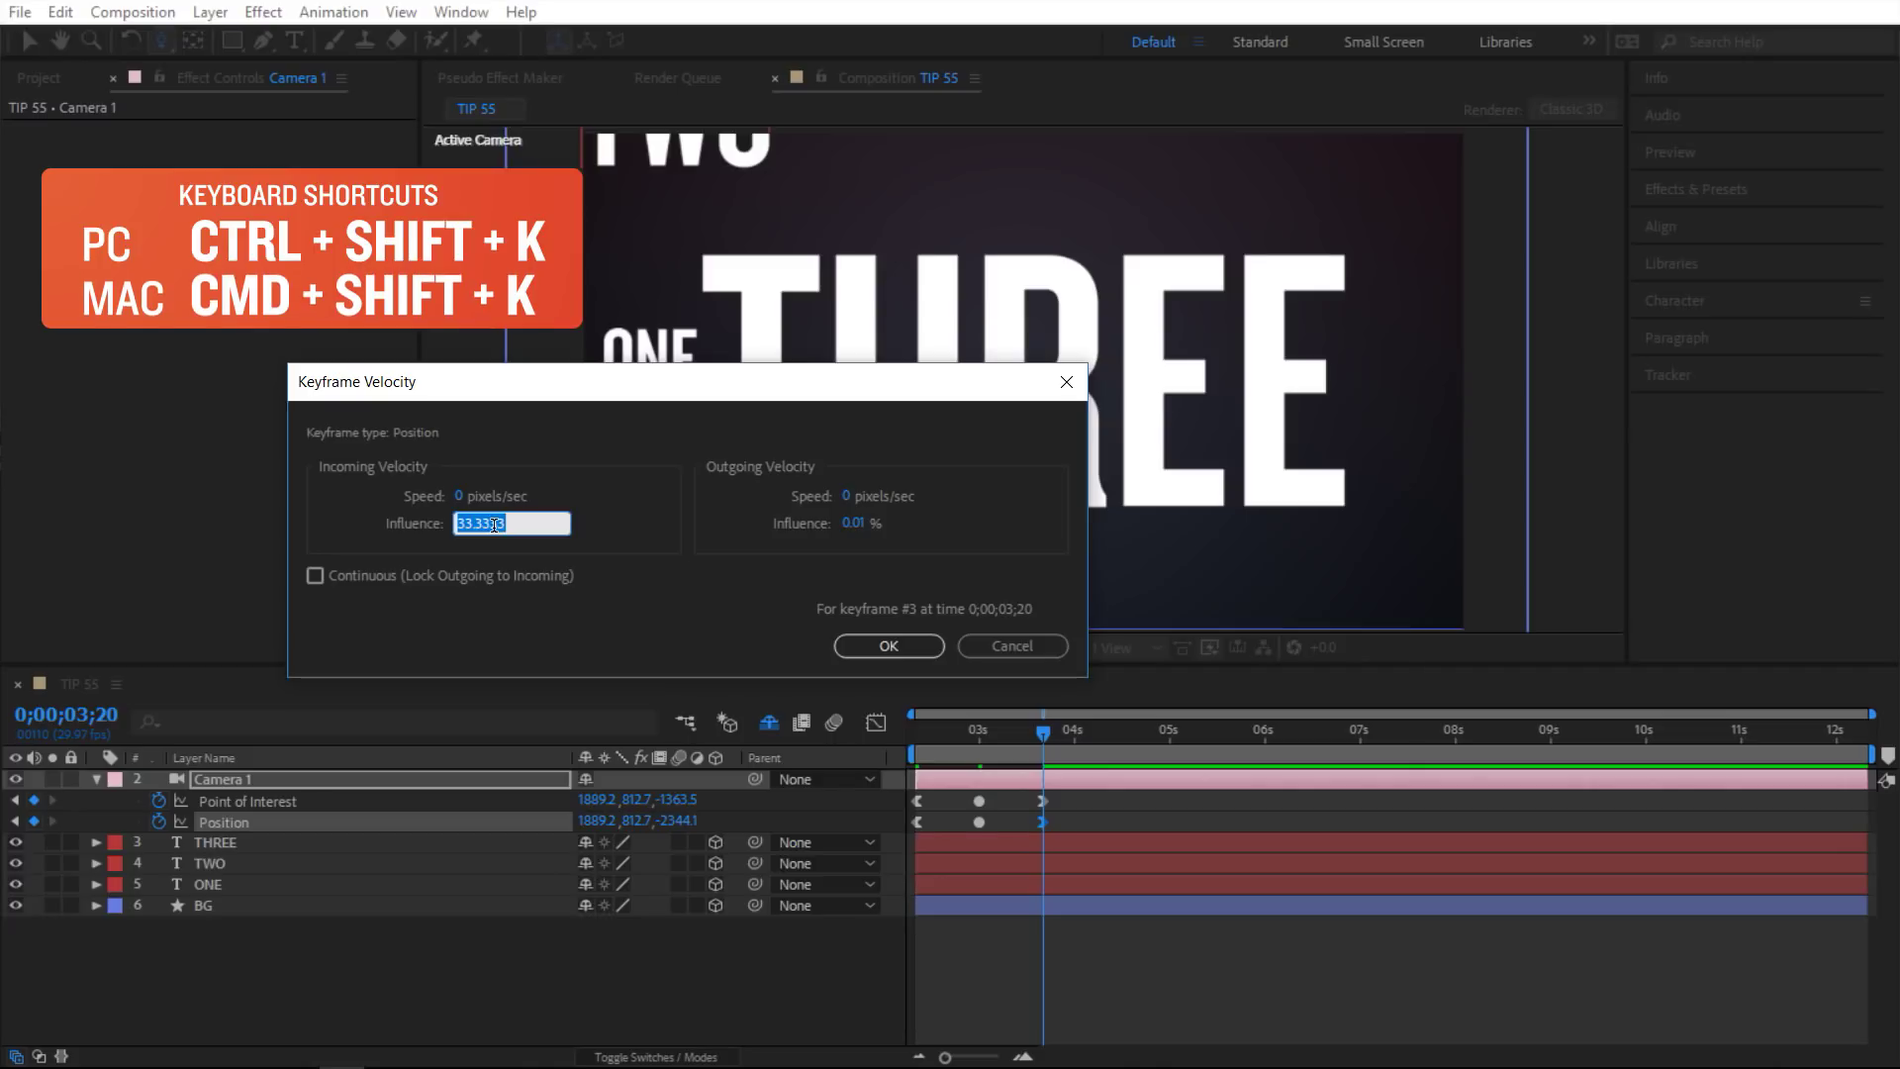
key(Return)
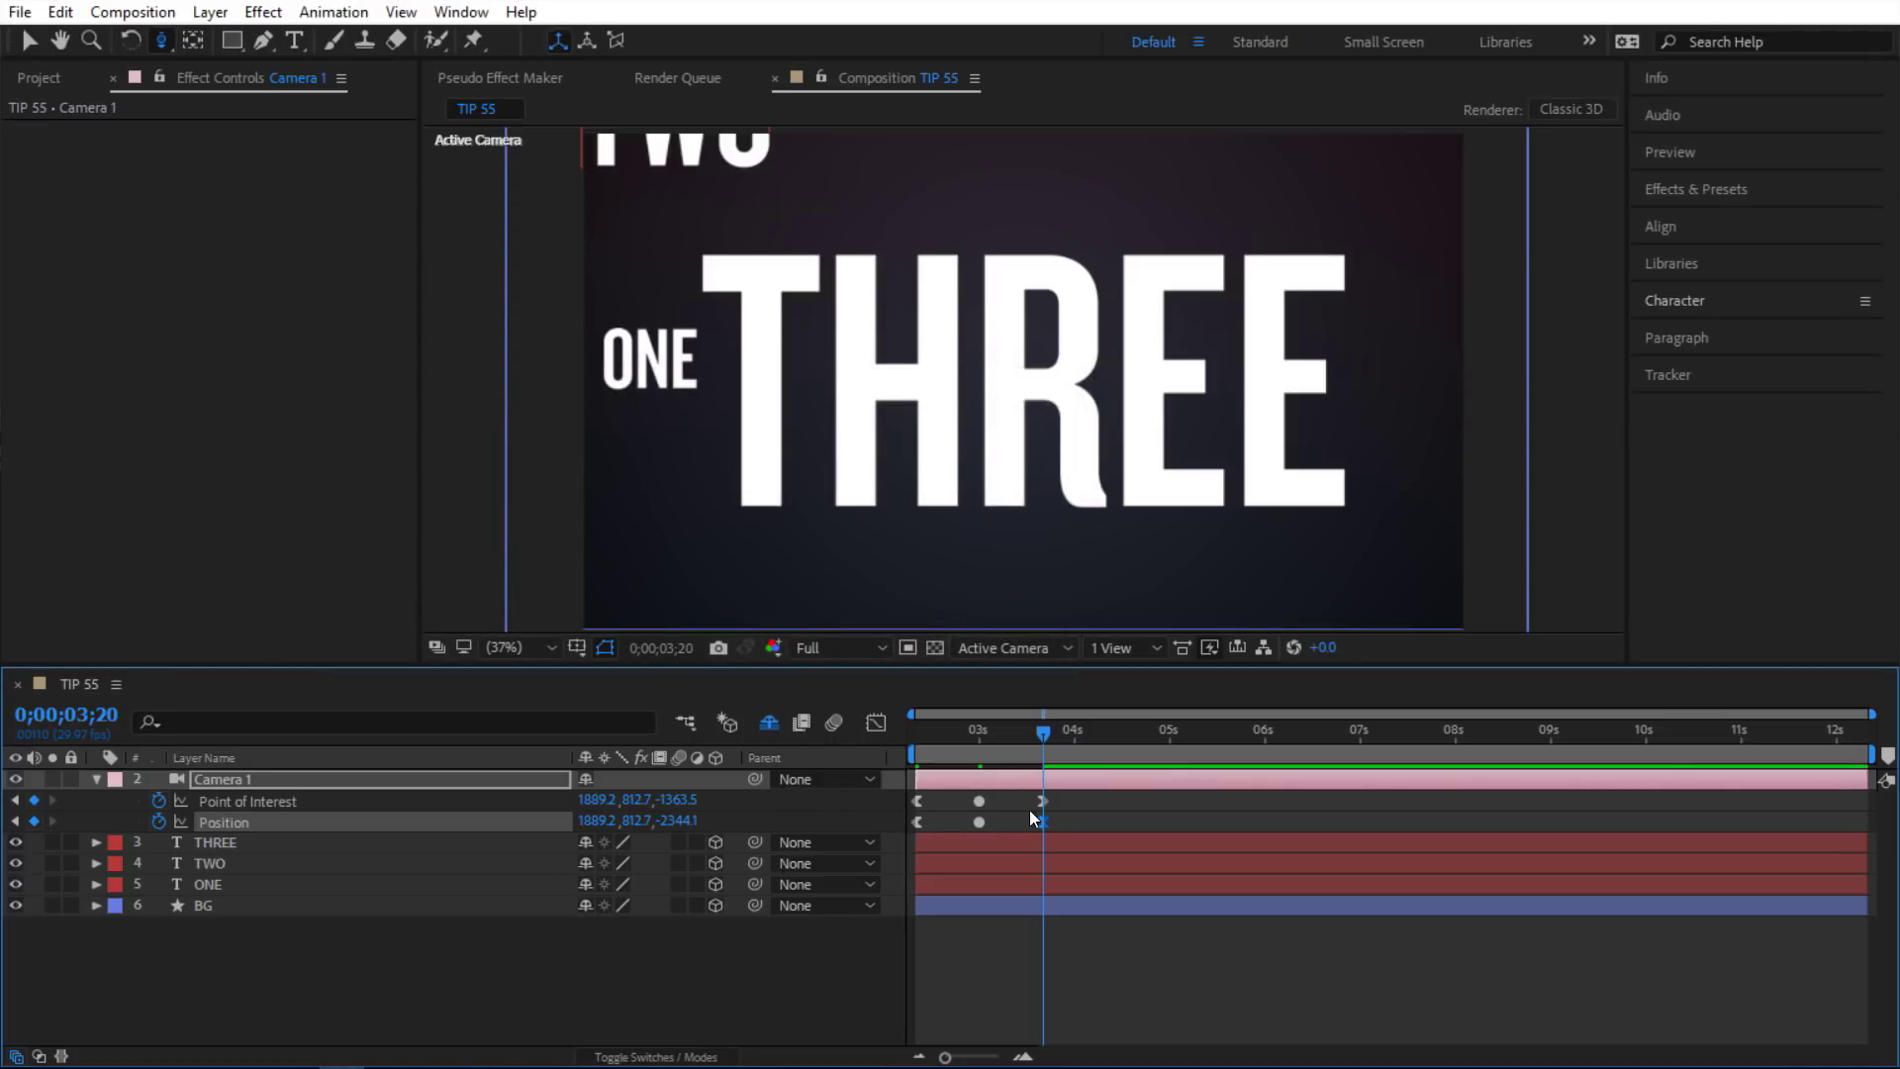
Set the final Point of Interest keyframe's incoming influence to 75%
click(1041, 799)
key(ctrl+shift+k)
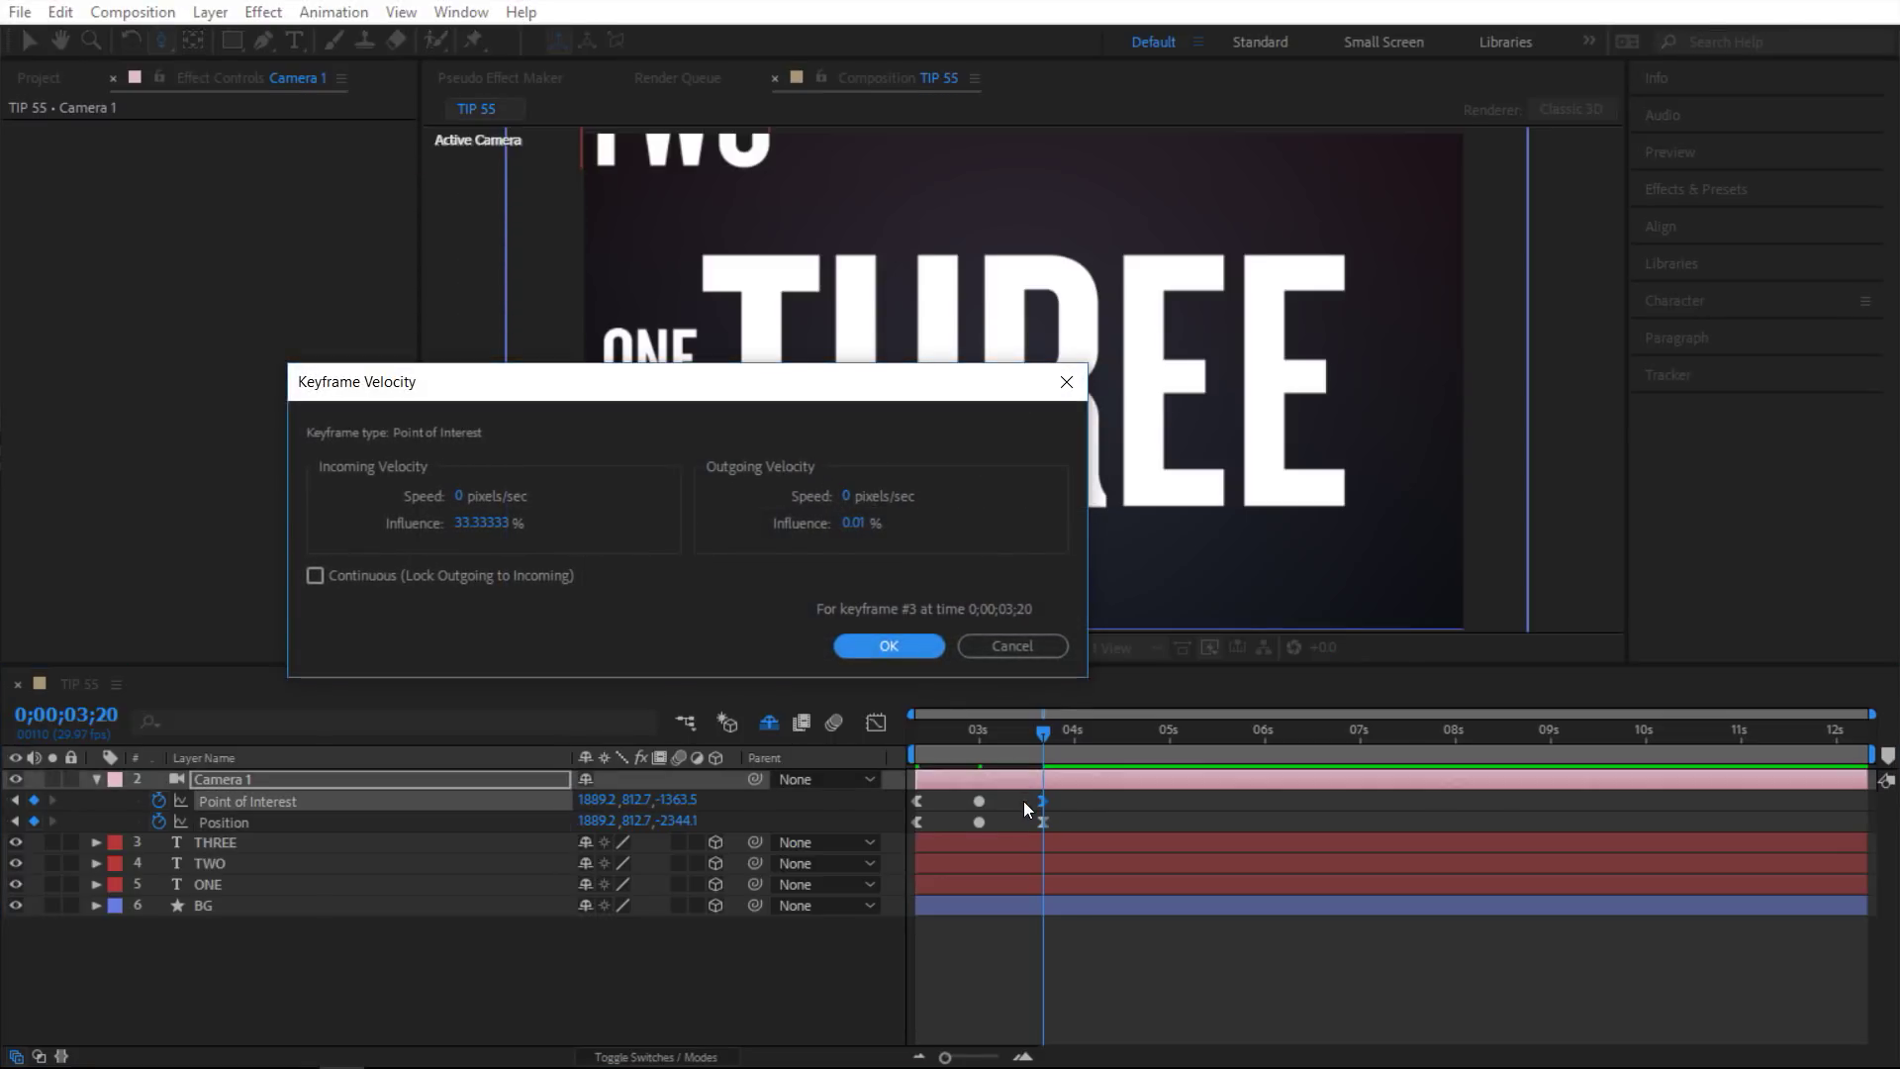
click(491, 523)
text(75)
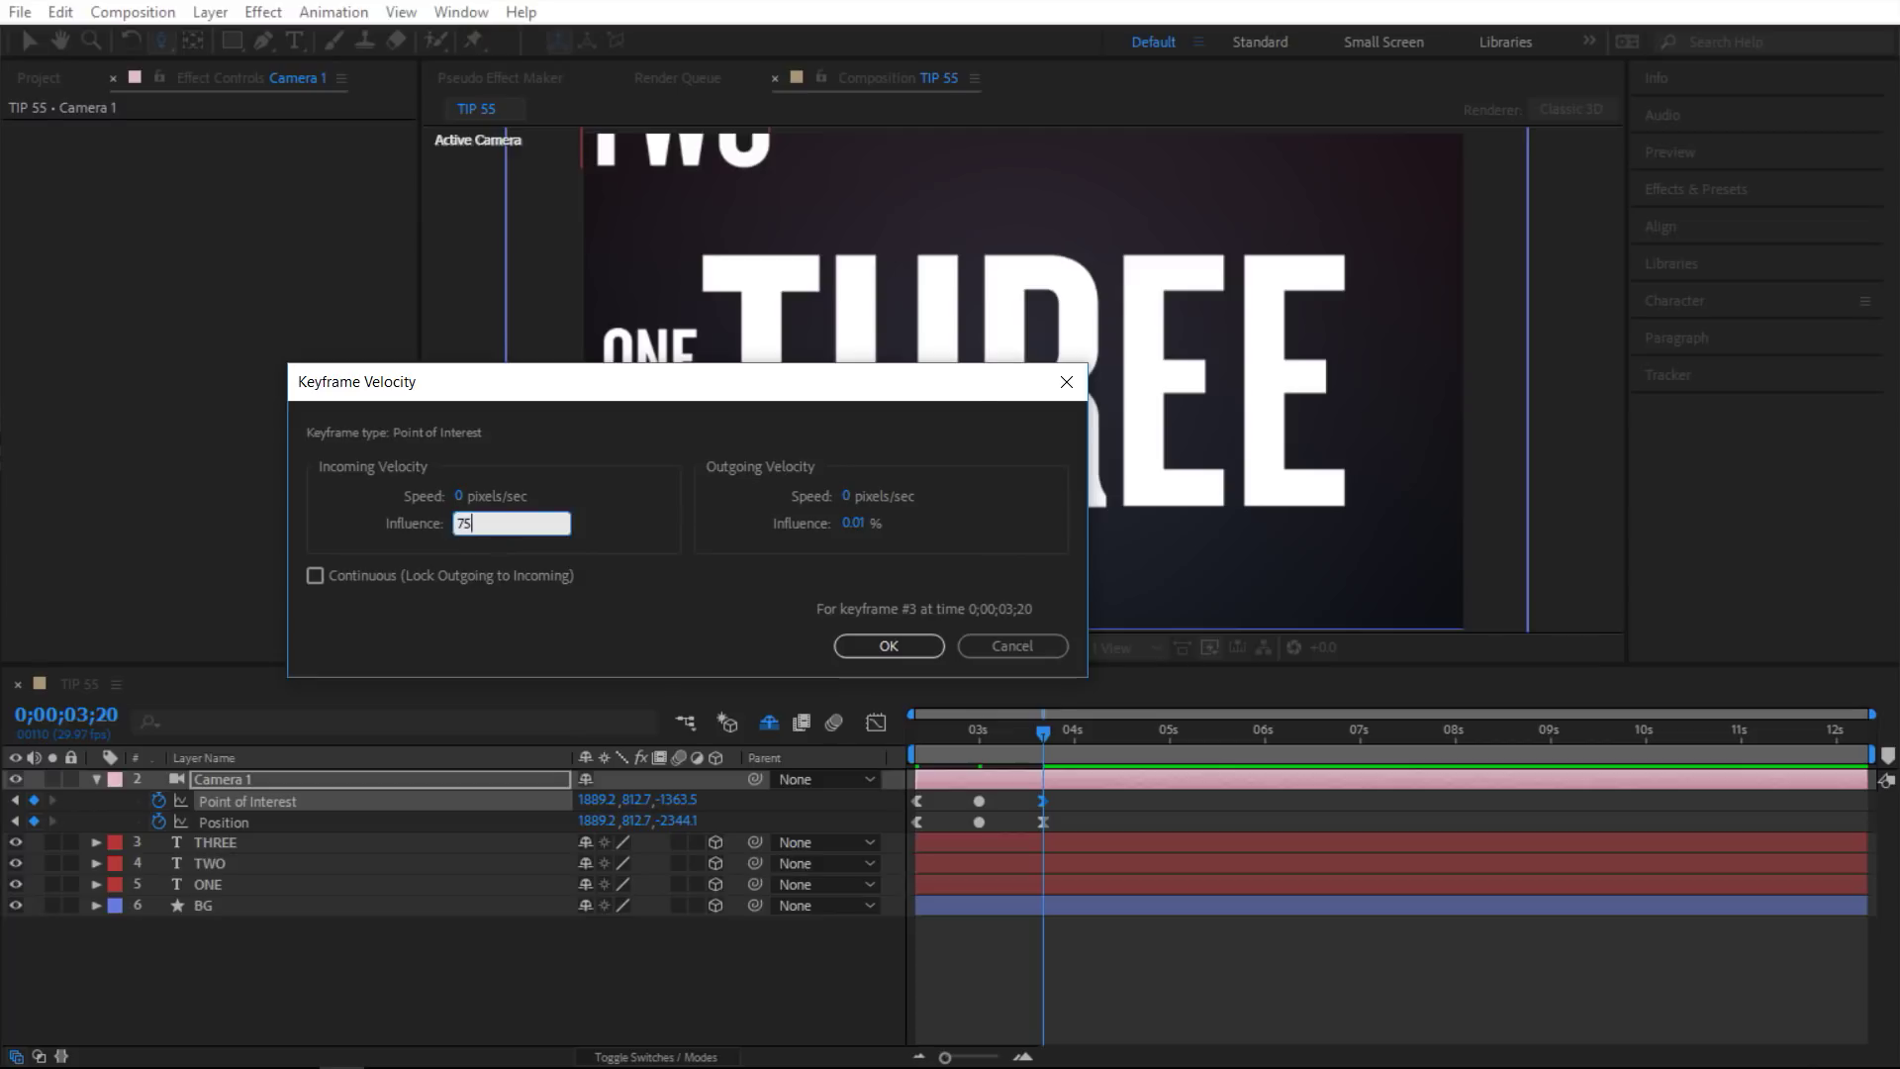
key(Return)
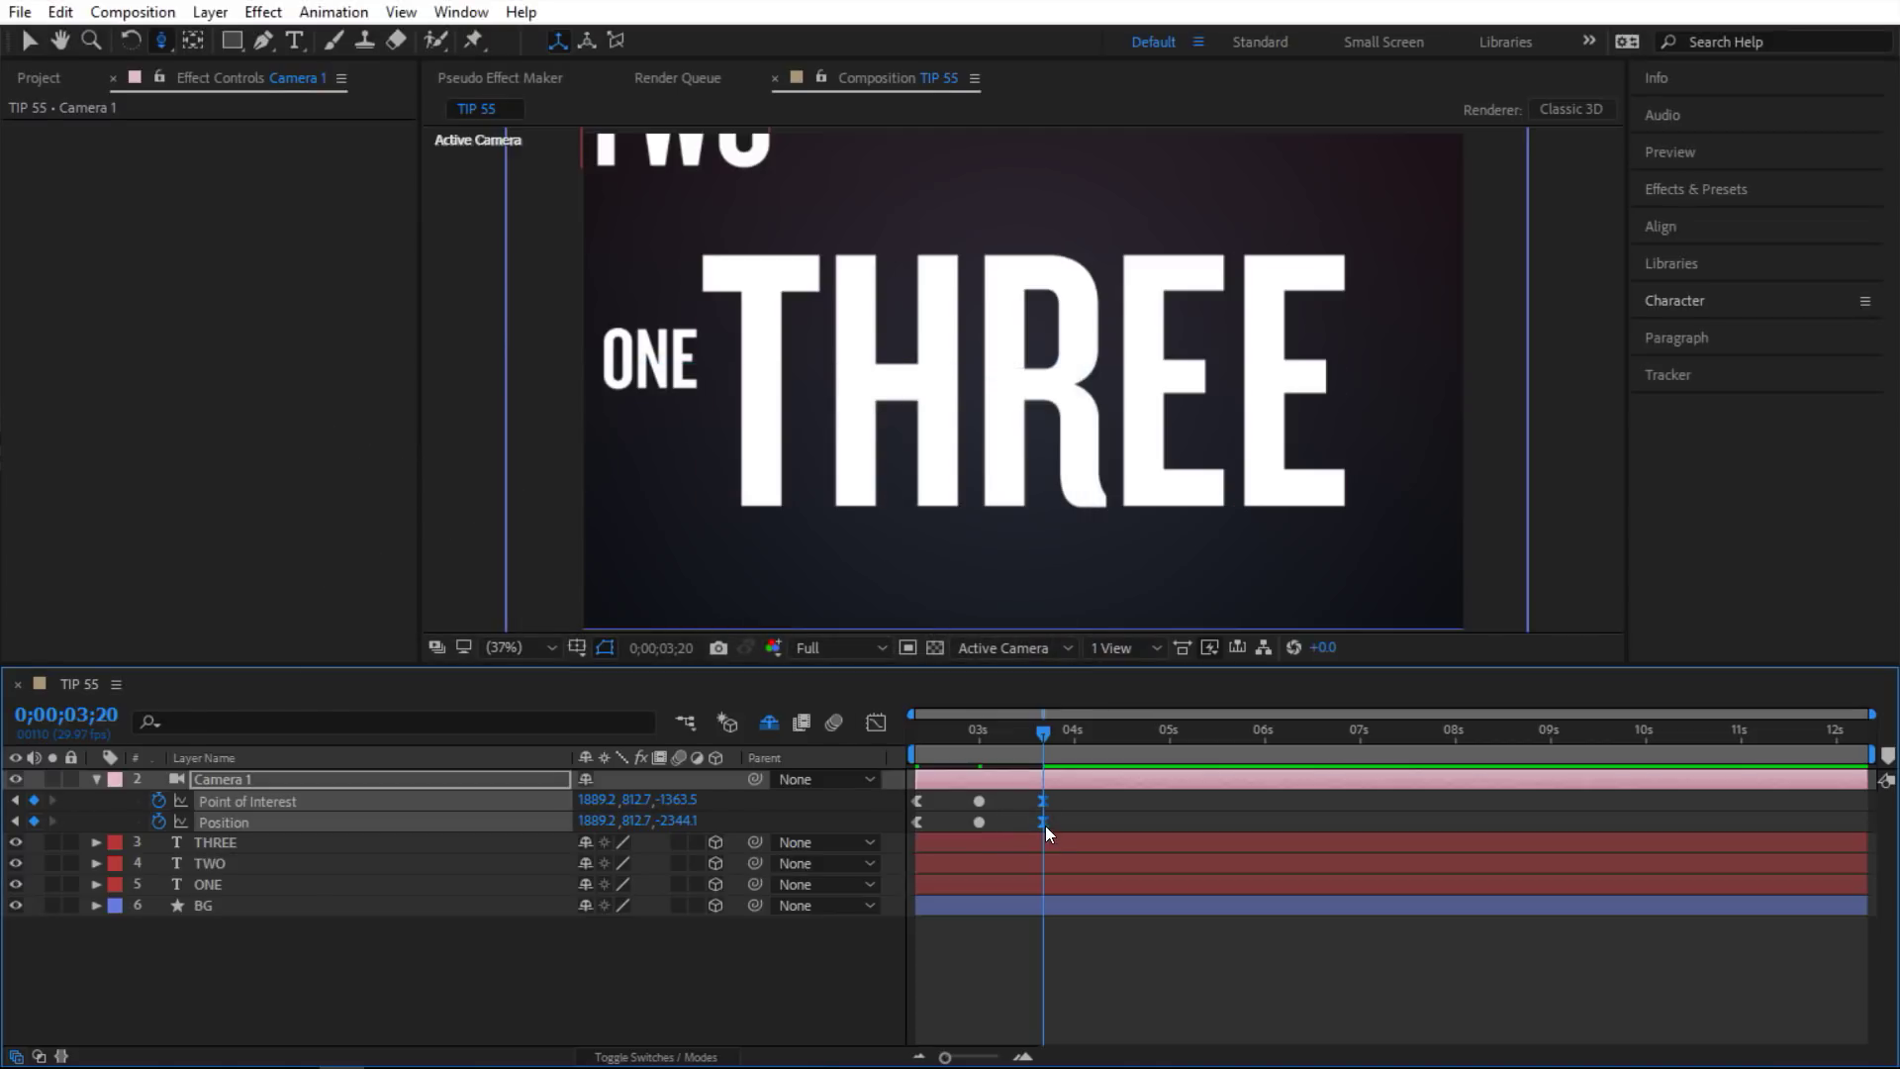
Drag the final camera keyframes to 0;00;04;11, then return the time indicator to 2;10
drag(1045, 823, 1107, 817)
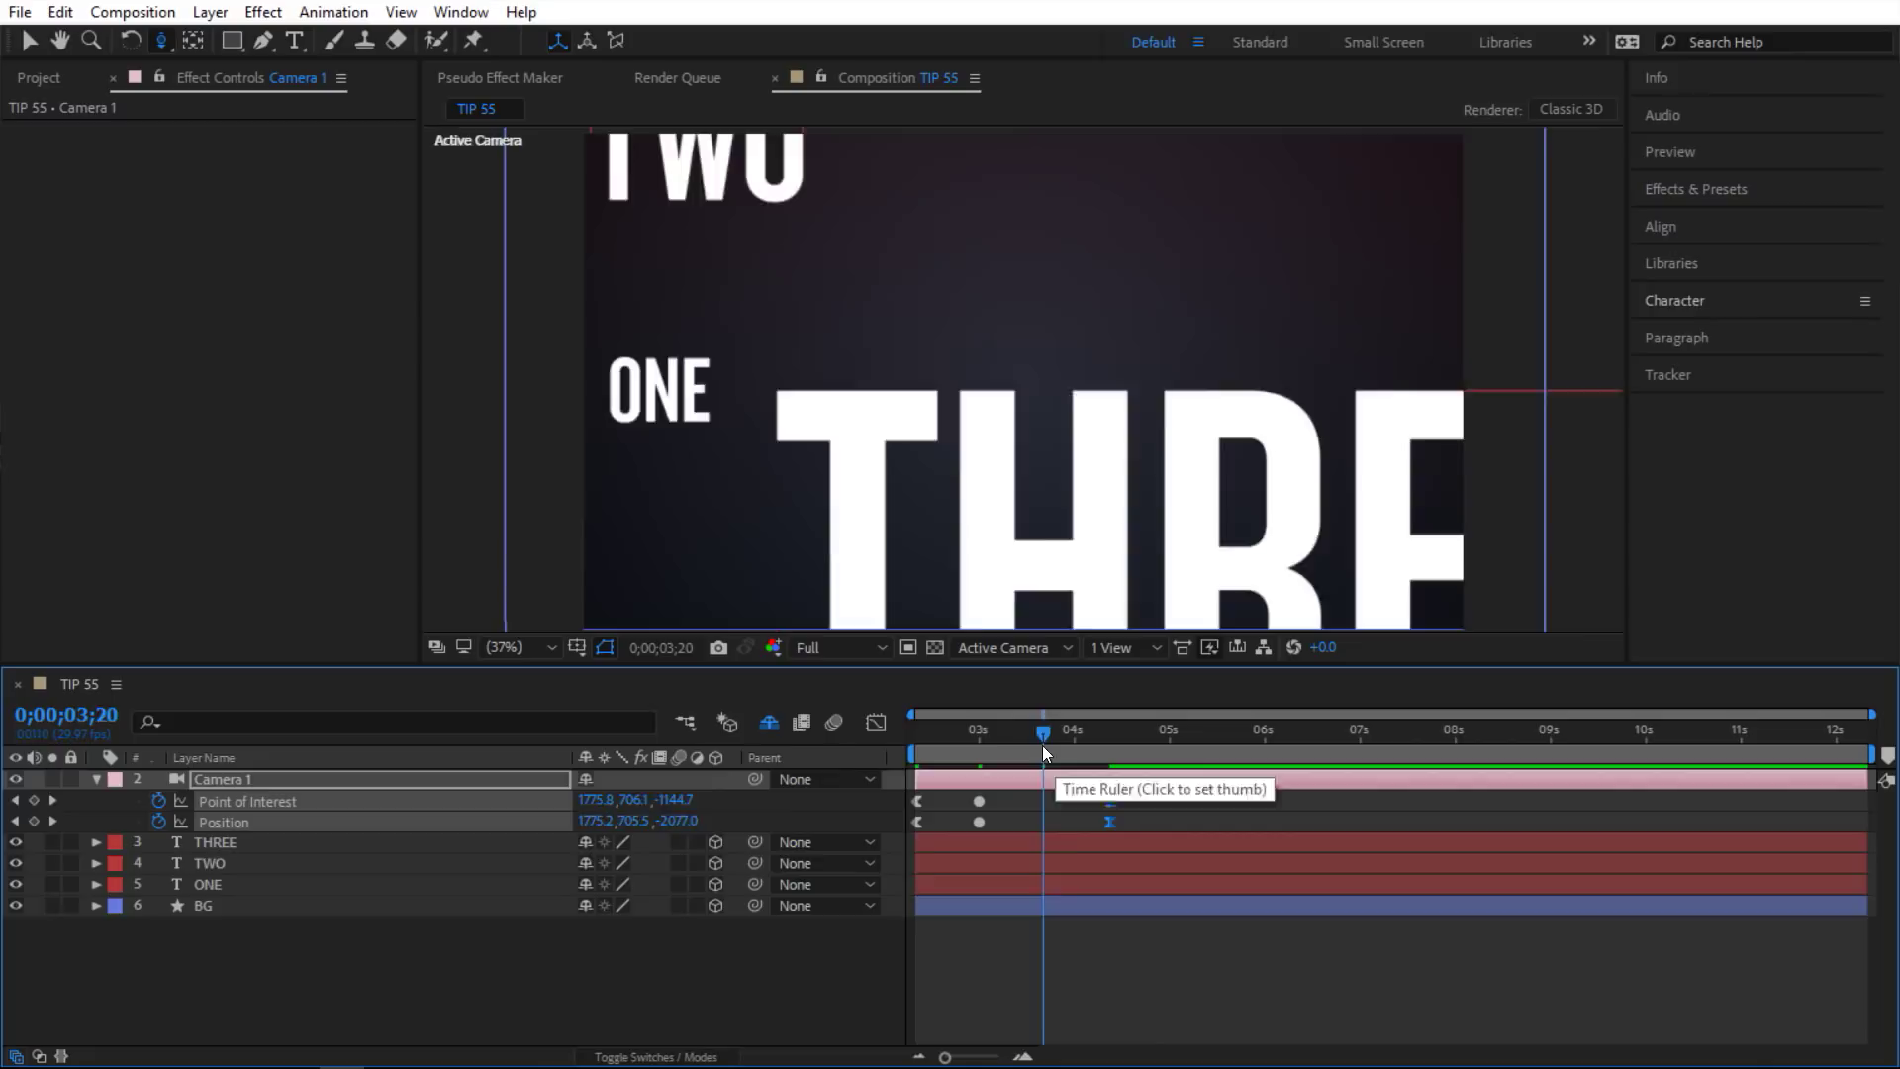
drag(1043, 745, 883, 740)
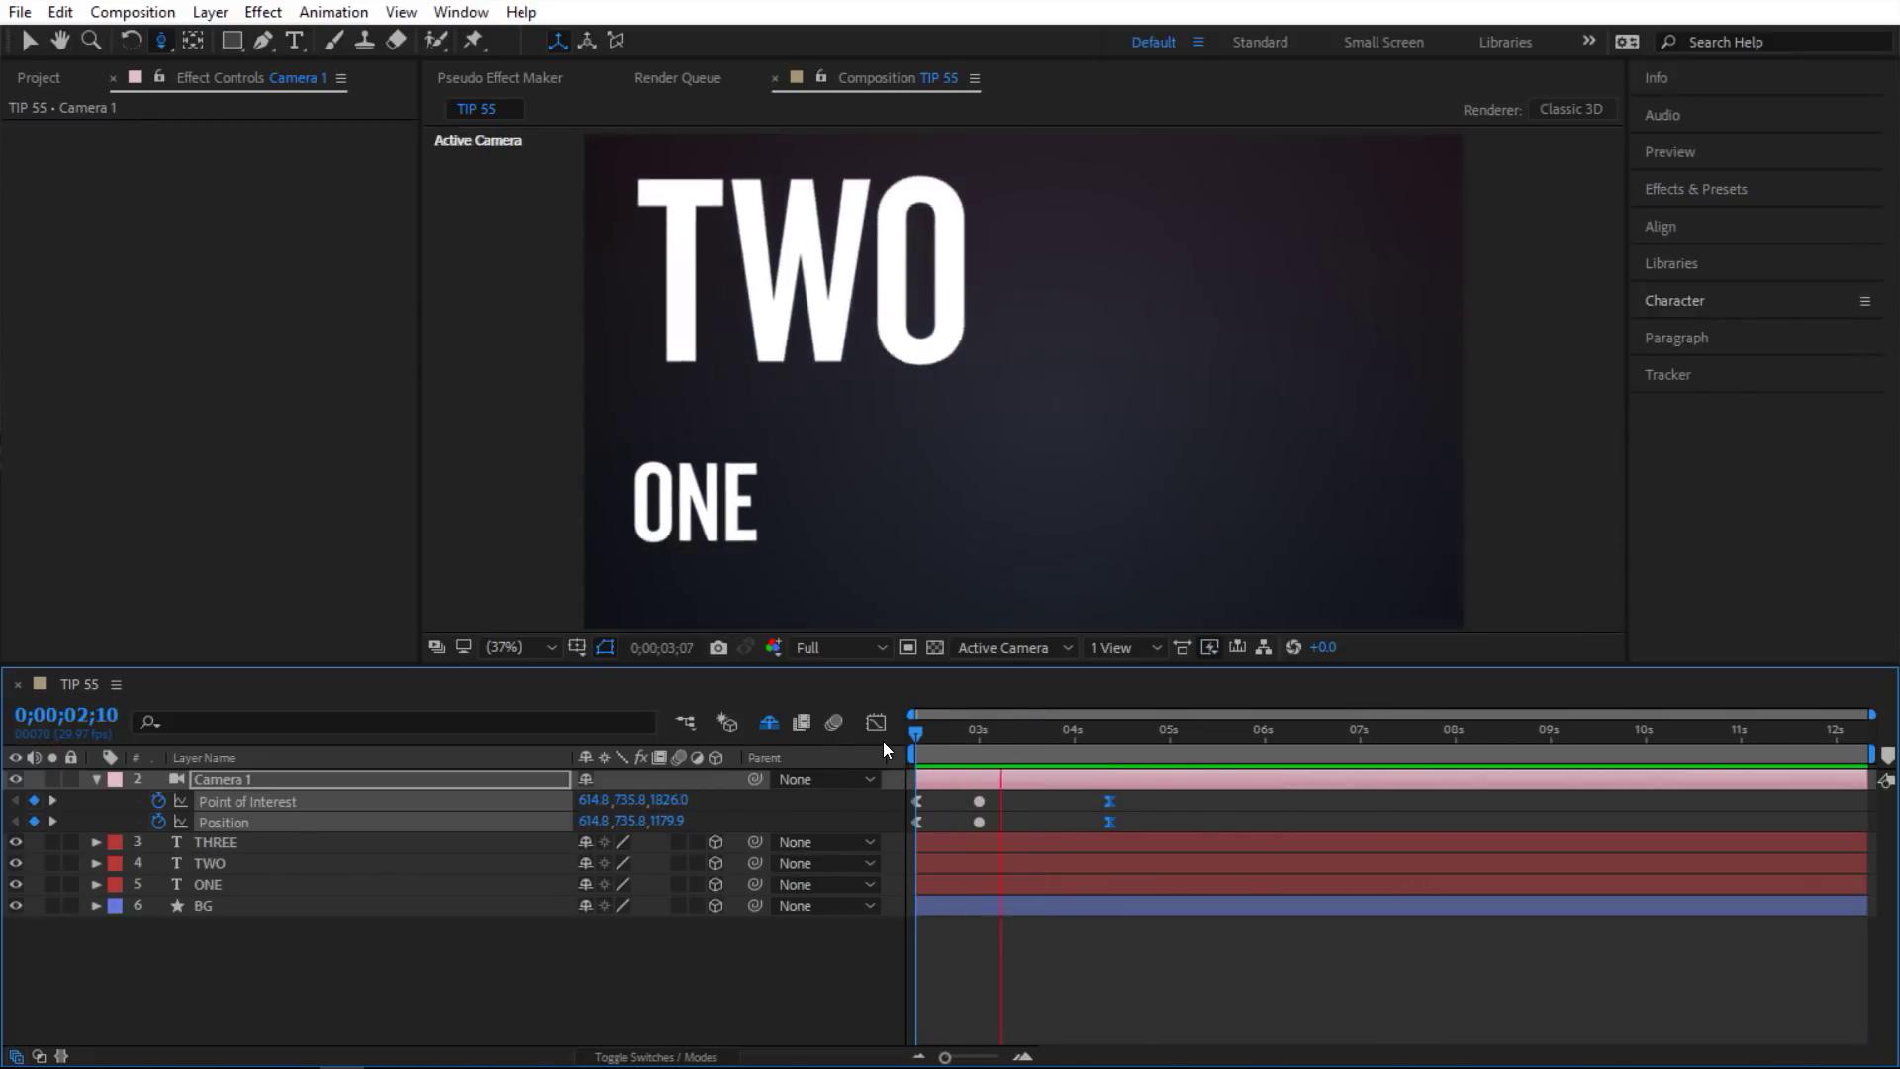